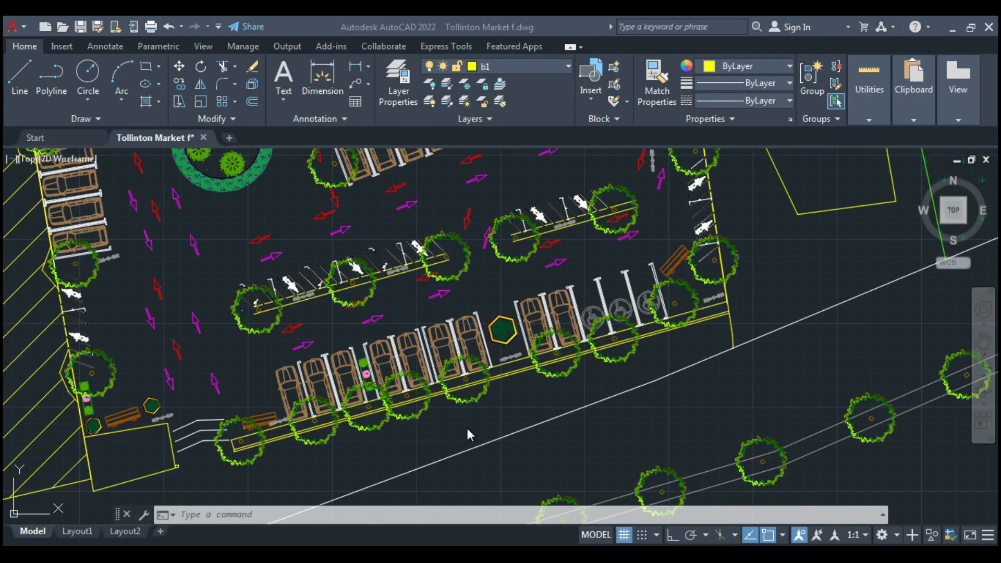
Step: Examine the parking lot layout in the Tollinton Market site plan, including the bench beside the accessible bays
scroll(487, 413, down, 3)
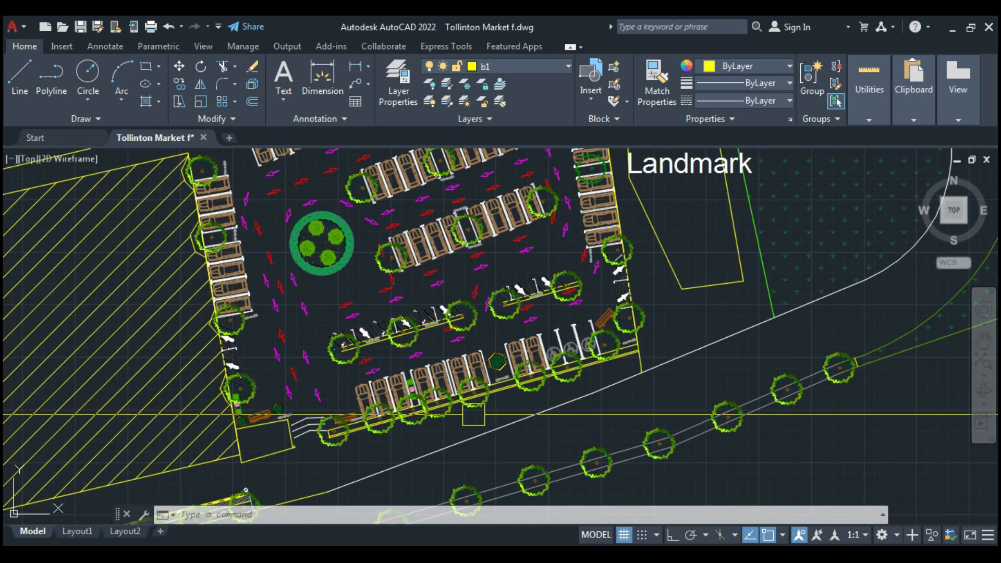
scroll(551, 336, down, 4)
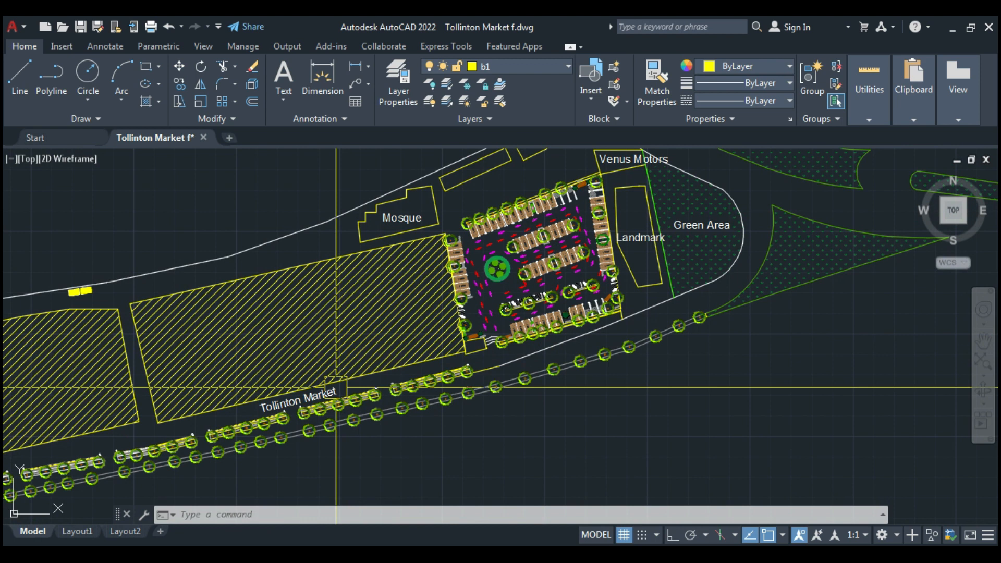
mouse_move(320, 440)
middle_down()
mouse_move(390, 437)
mouse_move(659, 351)
mouse_move(637, 369)
mouse_move(209, 464)
mouse_move(213, 501)
mouse_move(427, 402)
mouse_move(457, 413)
middle_up()
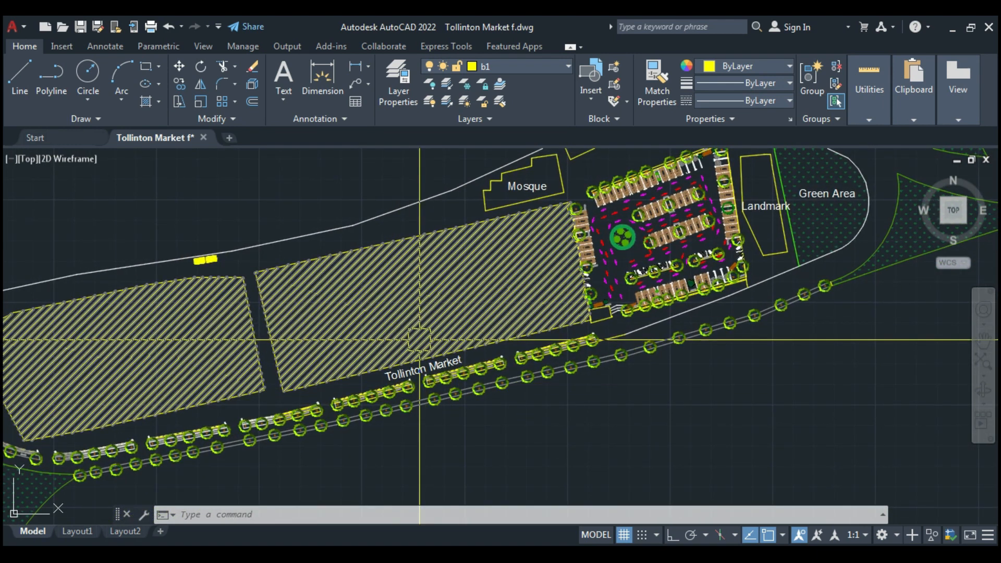
scroll(737, 264, up, 6)
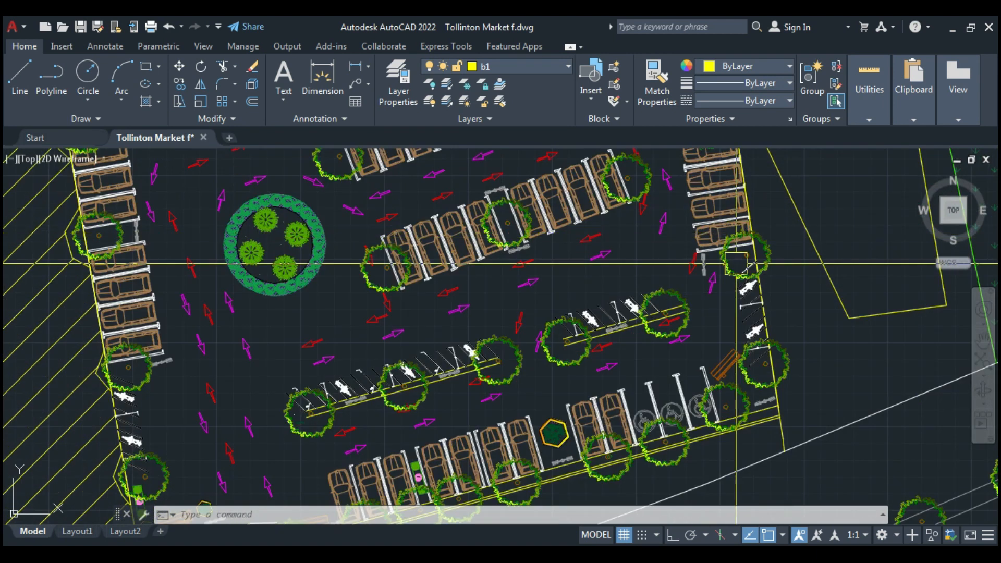
middle_drag(678, 441, 666, 361)
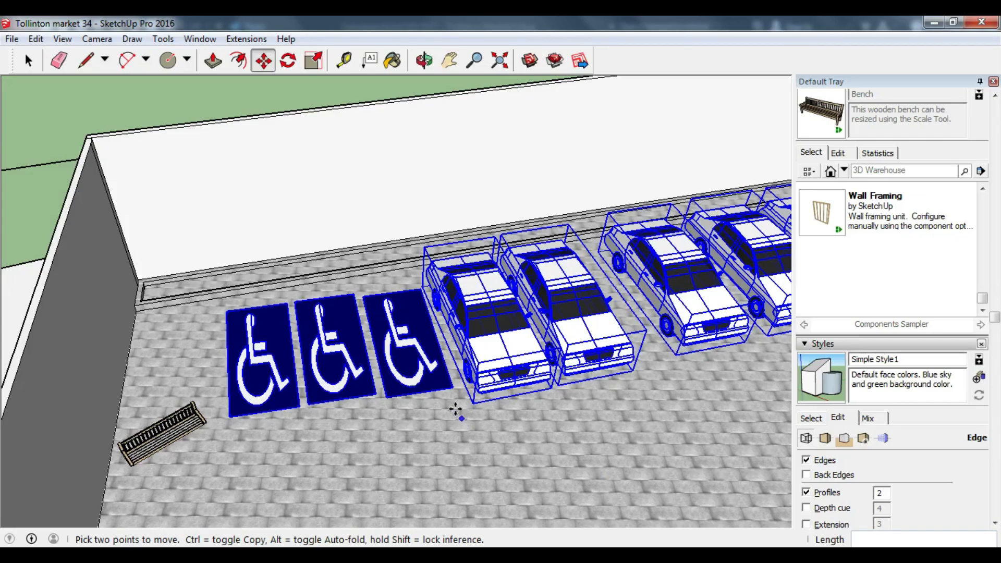
Step: Move the bench up beside the accessible parking bays, near the corner of the boundary wall
scroll(360, 362, down, 1)
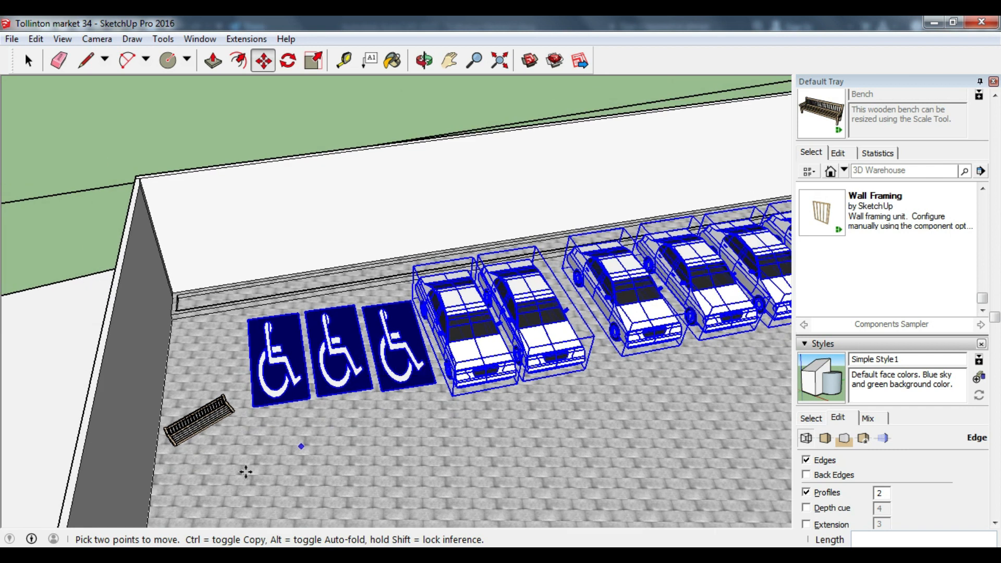
scroll(193, 454, up, 3)
middle_drag(201, 423, 180, 368)
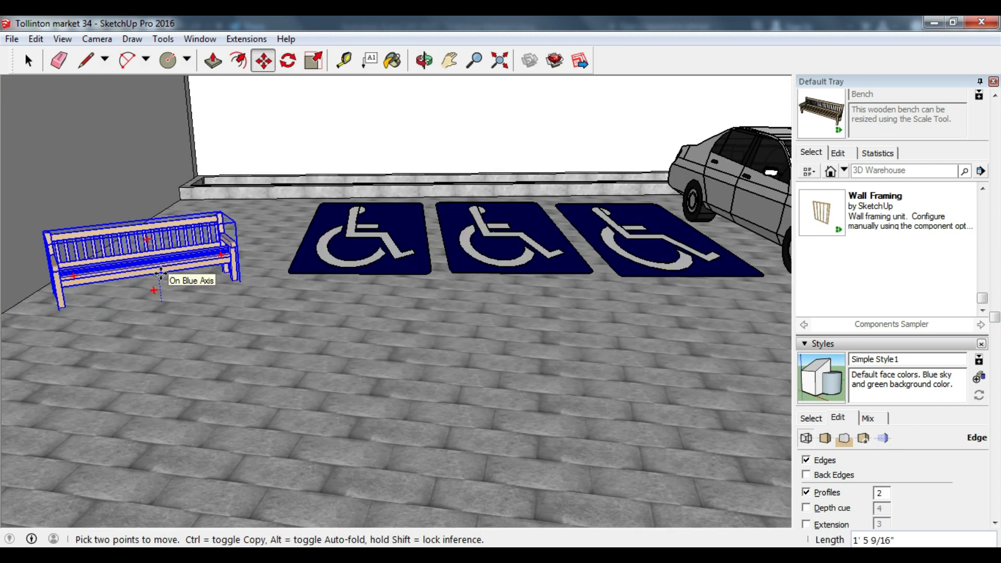
middle_drag(152, 284, 224, 334)
click(263, 60)
drag(211, 338, 249, 313)
scroll(248, 314, down, 2)
click(238, 317)
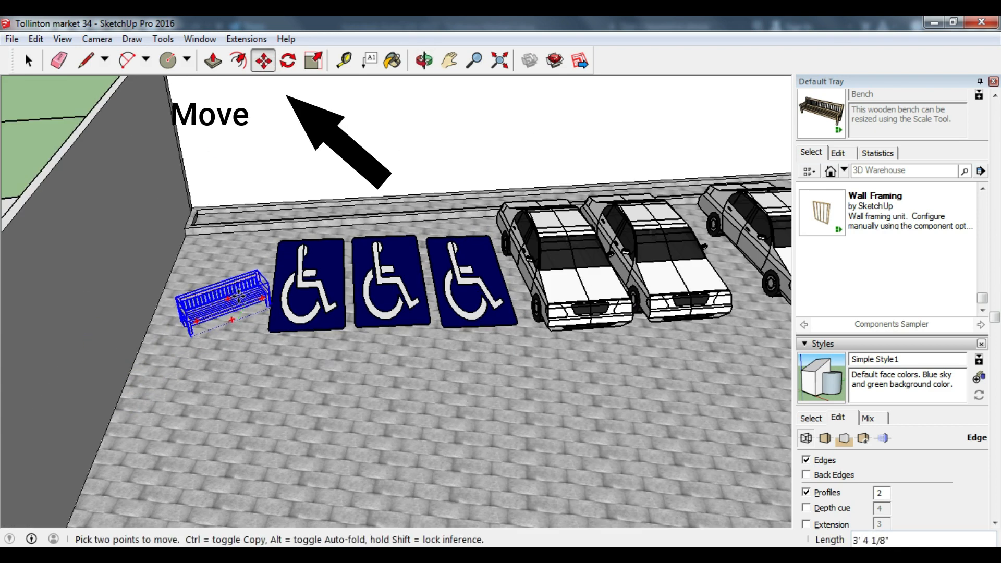
scroll(236, 293, up, 1)
scroll(241, 284, down, 2)
click(29, 61)
scroll(390, 337, down, 2)
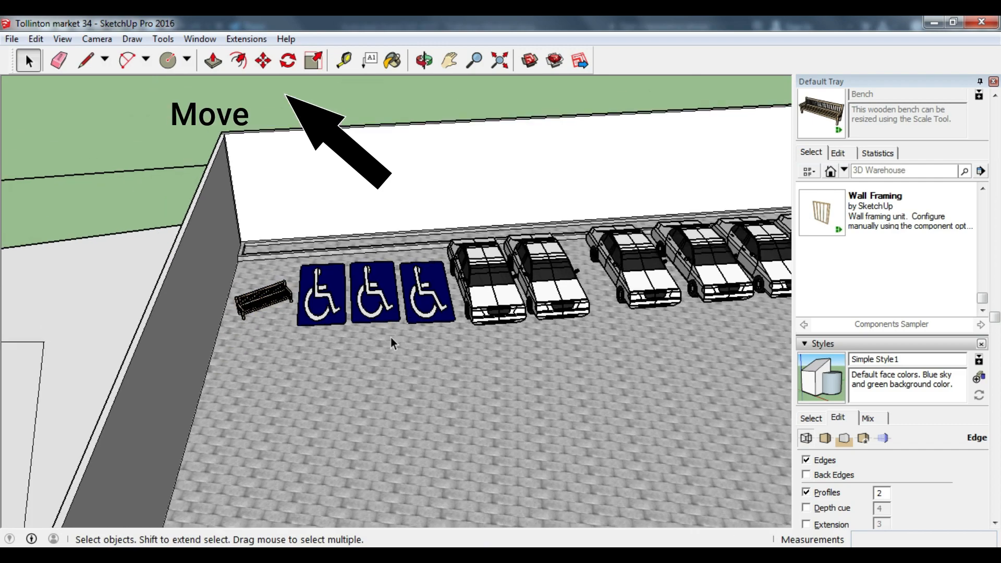
Step: Check the area around the accessible bays in the AutoCAD site plan, returning to the SketchUp model
middle_drag(390, 337, 264, 414)
mouse_move(565, 554)
click(505, 554)
scroll(652, 327, up, 2)
mouse_move(679, 251)
middle_down()
mouse_move(678, 384)
mouse_move(662, 371)
middle_up()
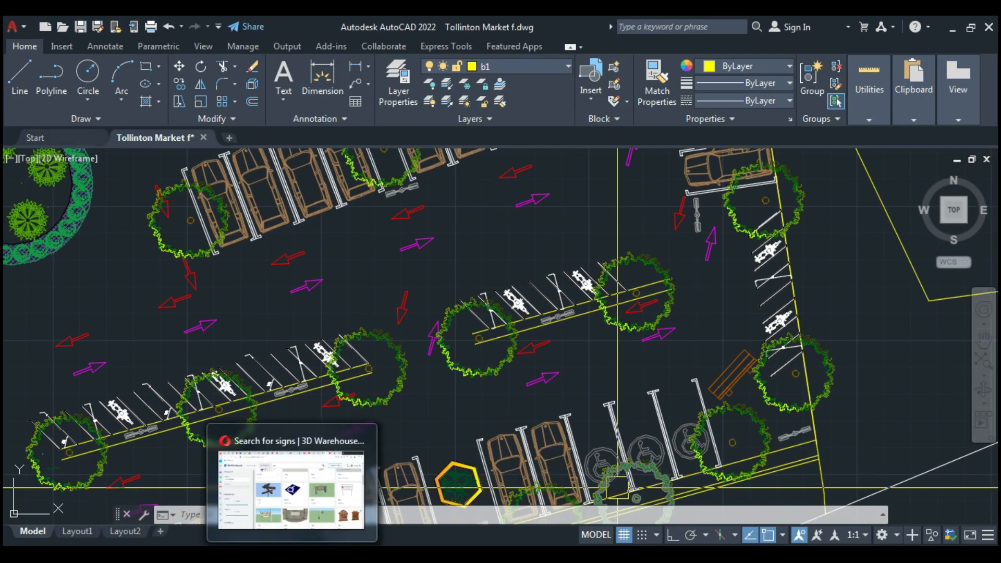
click(476, 552)
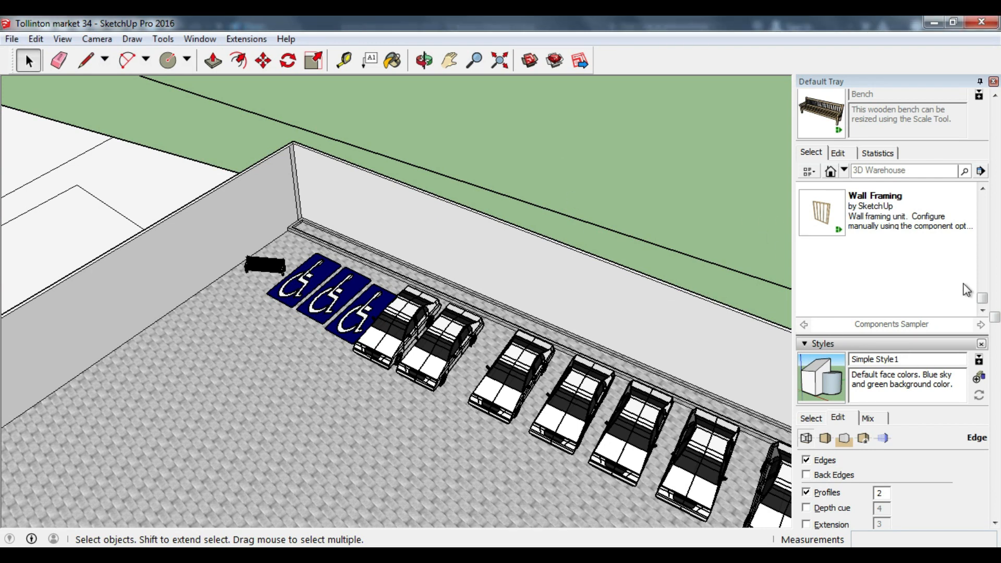
Step: Insert the Light Street 18' Decorative component on the paving in front of the parked cars
scroll(911, 301, up, 4)
scroll(911, 301, down, 2)
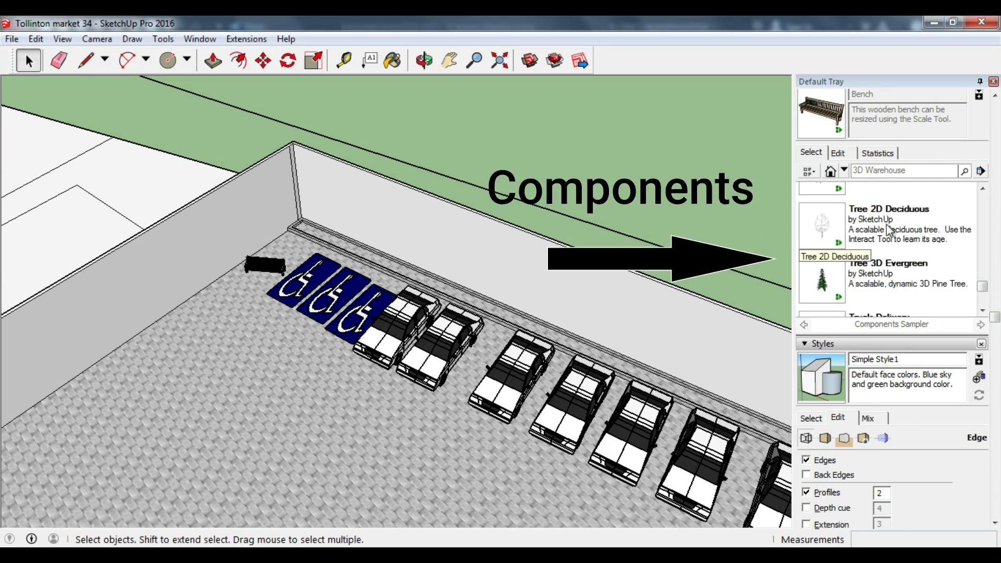
scroll(910, 245, up, 6)
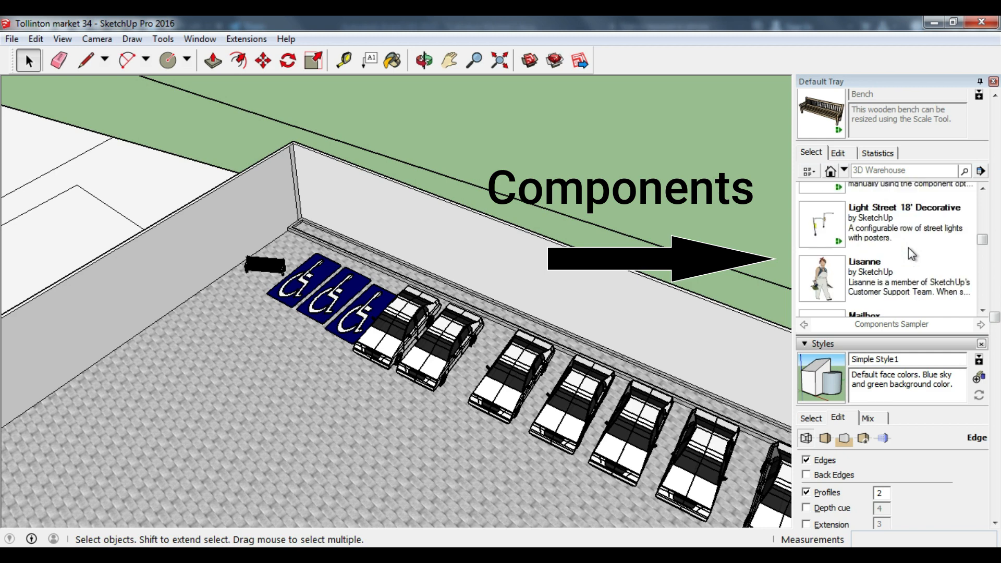
click(897, 235)
click(411, 431)
middle_drag(417, 425, 766, 339)
scroll(587, 364, up, 1)
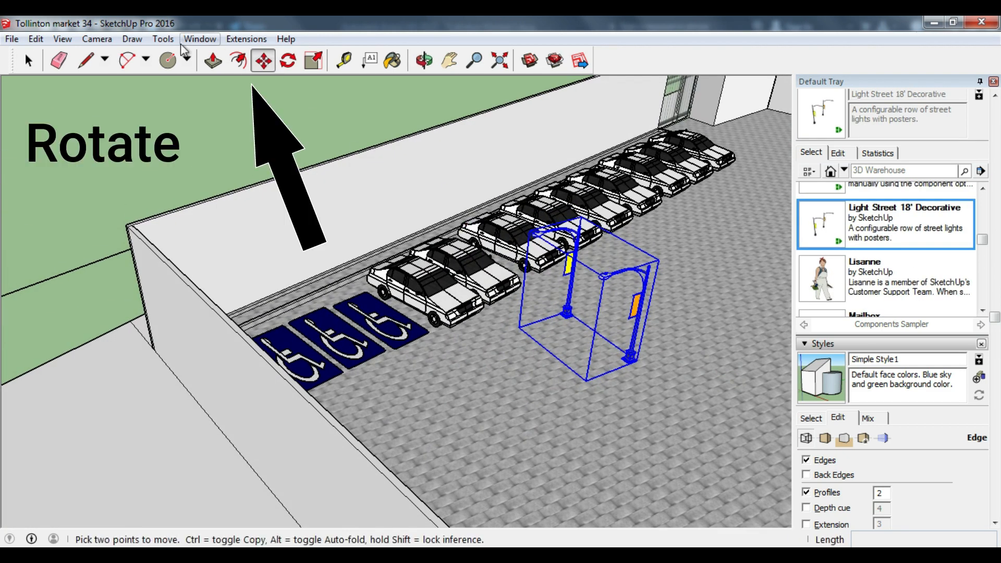
Step: Rotate the pair of street lights so they line up with the row of cars, arms facing the paving
click(616, 266)
click(658, 252)
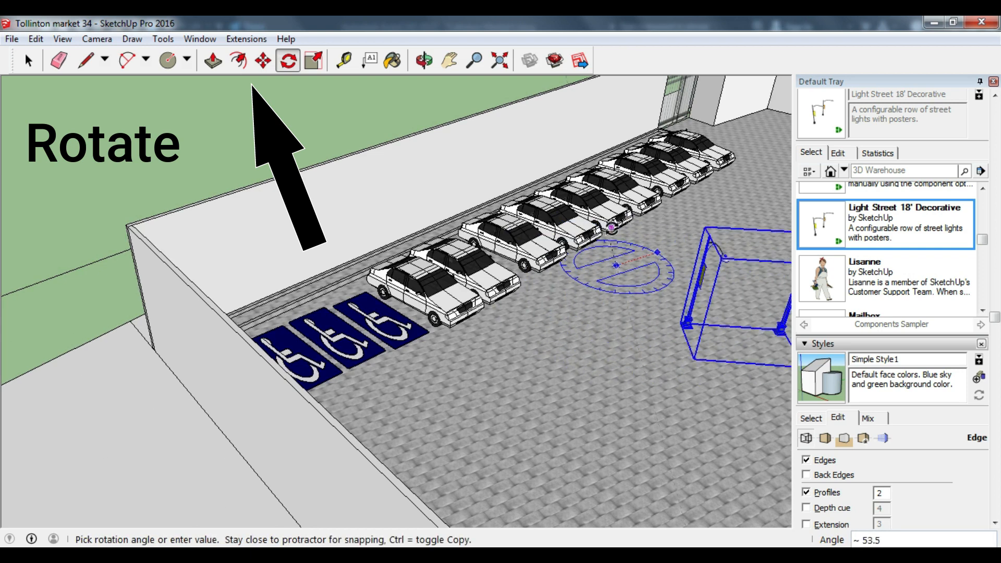
click(602, 261)
middle_drag(623, 262, 611, 391)
click(583, 328)
click(574, 302)
scroll(587, 285, up, 2)
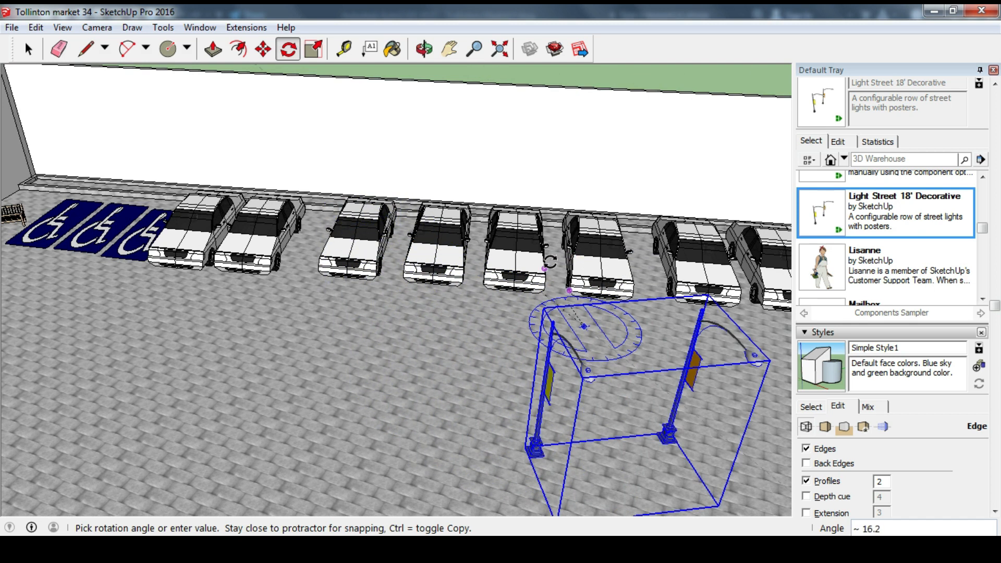
scroll(550, 258, up, 1)
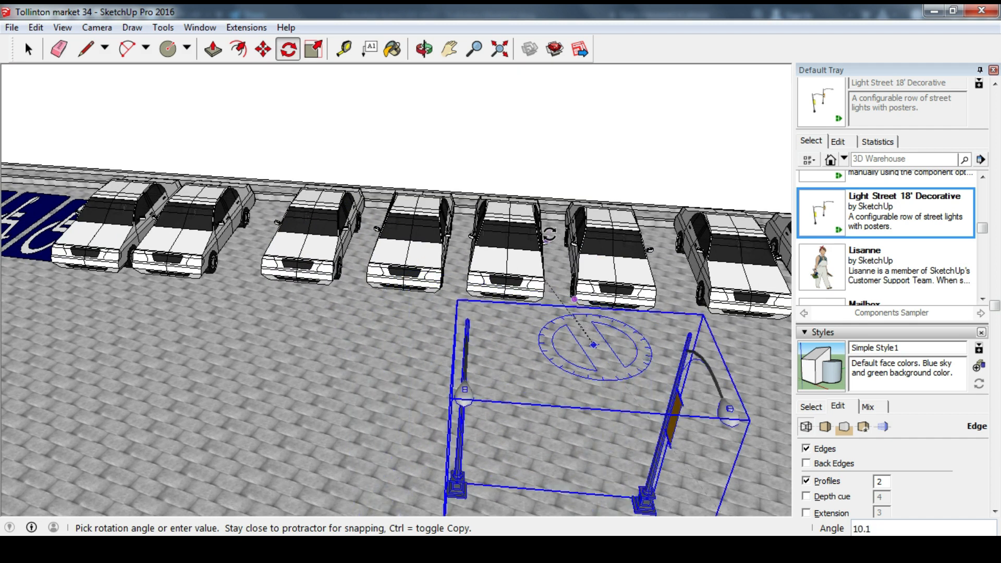
click(530, 251)
Step: Explode the street light component into two separate lamps
scroll(527, 252, down, 2)
middle_drag(490, 400, 453, 361)
click(35, 27)
mouse_move(134, 373)
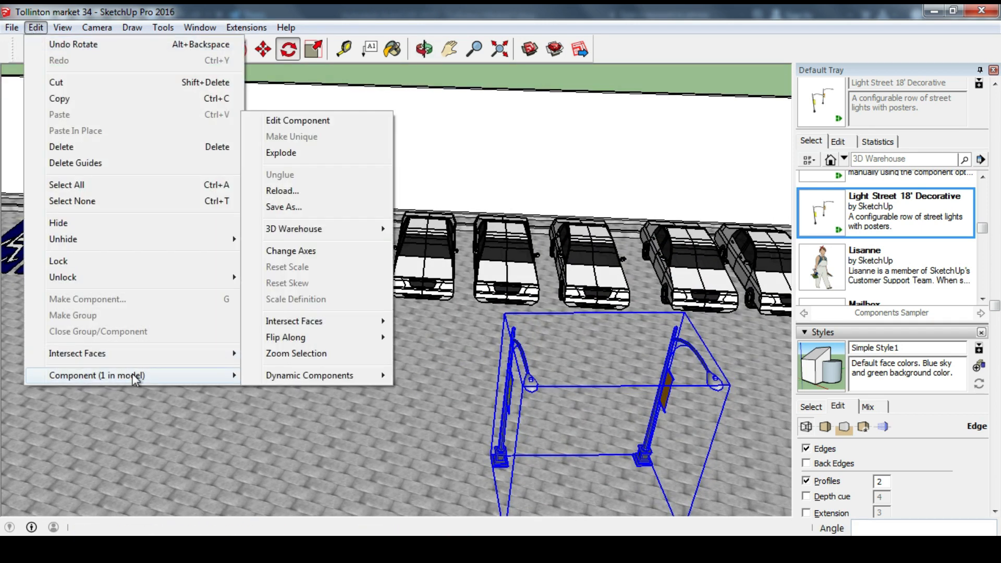
click(290, 123)
right_click(491, 341)
click(524, 350)
right_click(494, 318)
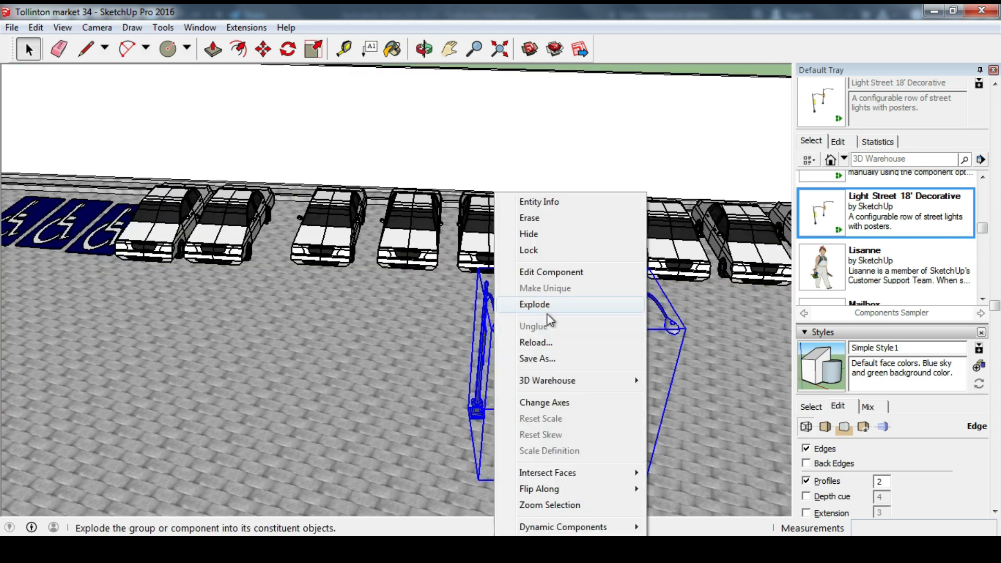
click(547, 312)
scroll(520, 361, down, 4)
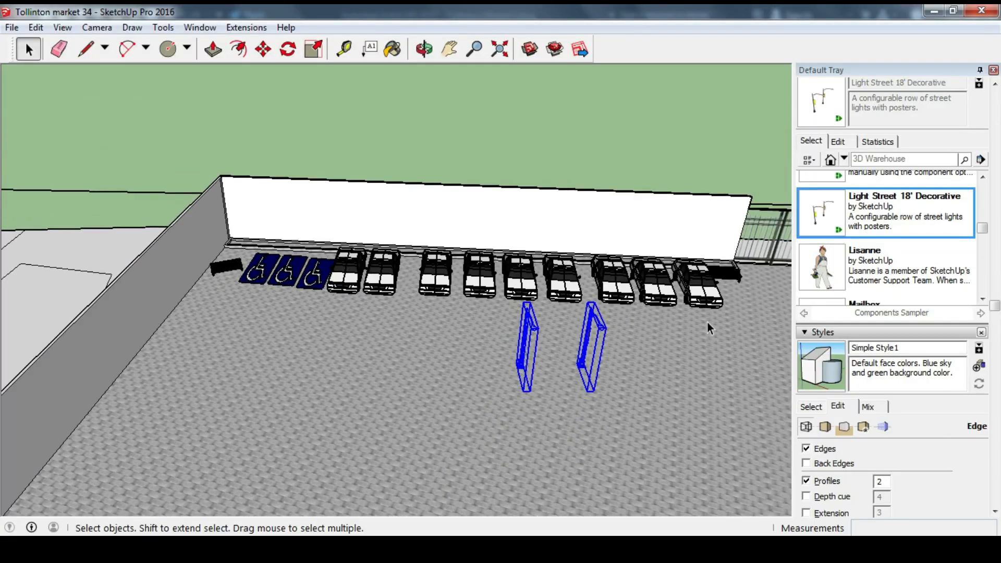
Step: Move one of the two street lights beside the bench at the gate end of the car row
scroll(710, 329, up, 3)
click(452, 50)
drag(491, 304, 324, 349)
click(264, 52)
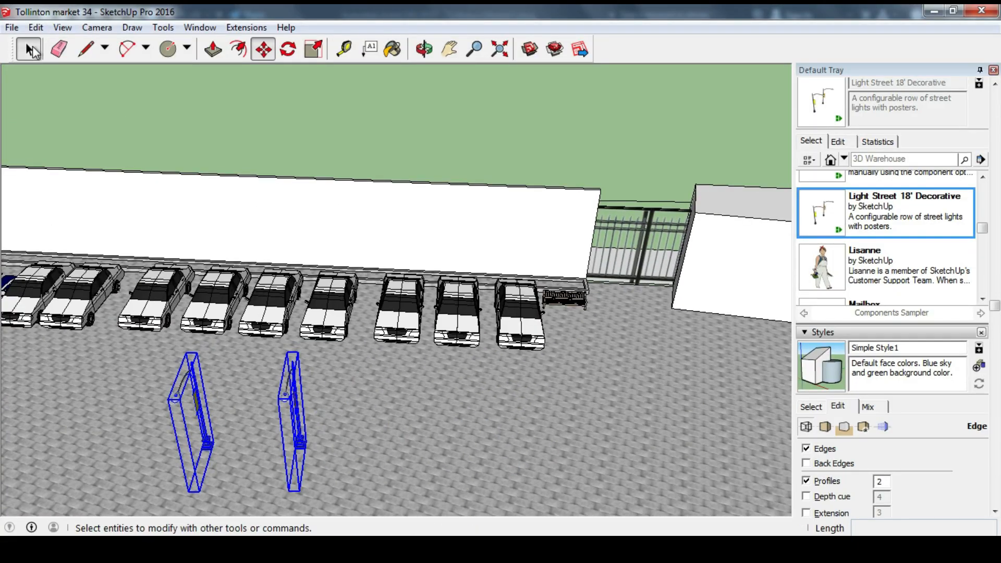
click(34, 52)
click(295, 412)
click(264, 51)
scroll(300, 417, up, 4)
click(302, 495)
scroll(235, 443, down, 4)
scroll(584, 307, up, 3)
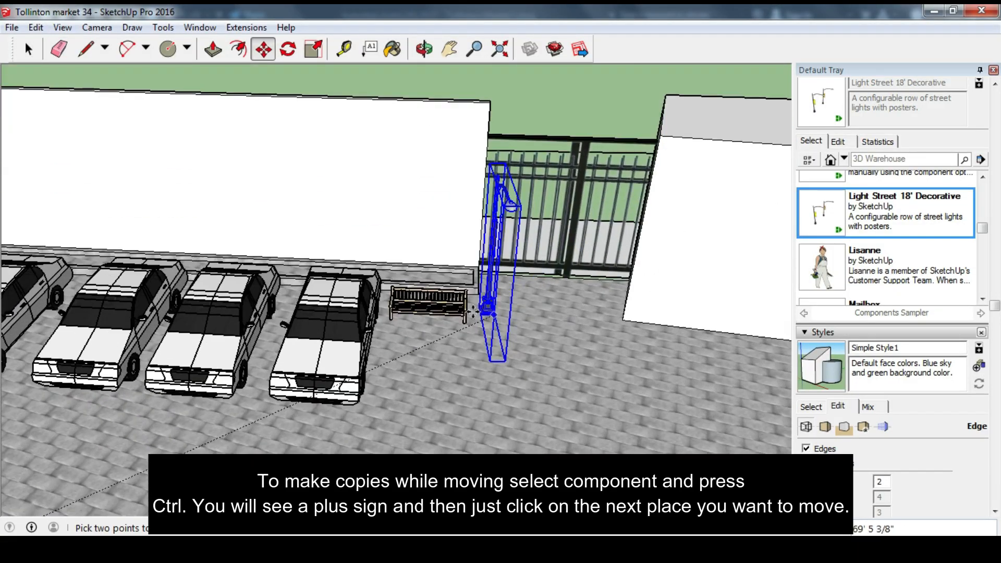
scroll(473, 312, up, 5)
click(552, 309)
scroll(552, 311, down, 5)
middle_drag(552, 312, 499, 310)
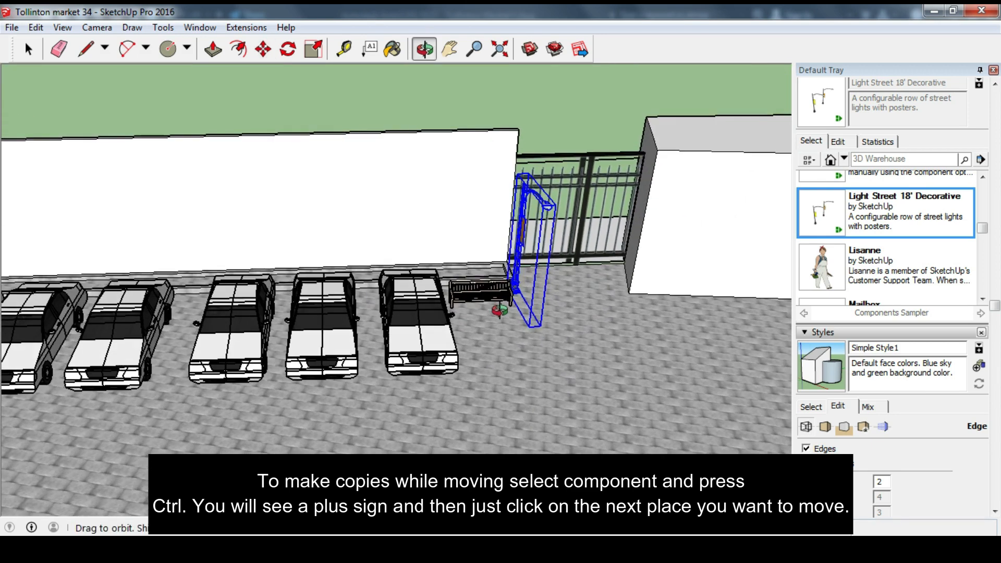
Step: Copy the gate-side street light into the row of cars, before the three cars nearest the gate
scroll(516, 289, up, 3)
key(ctrl)
click(520, 294)
scroll(365, 272, down, 5)
scroll(125, 276, up, 6)
scroll(315, 318, down, 6)
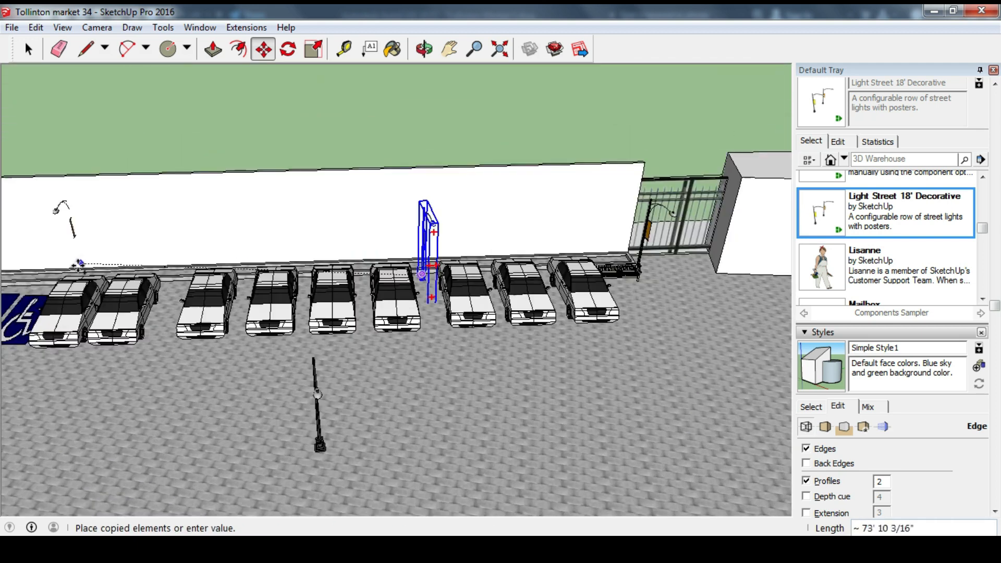
Step: Place another street light copy in the gap after the two cars next to the accessible bays
scroll(275, 295, up, 7)
click(299, 296)
middle_drag(313, 330, 308, 305)
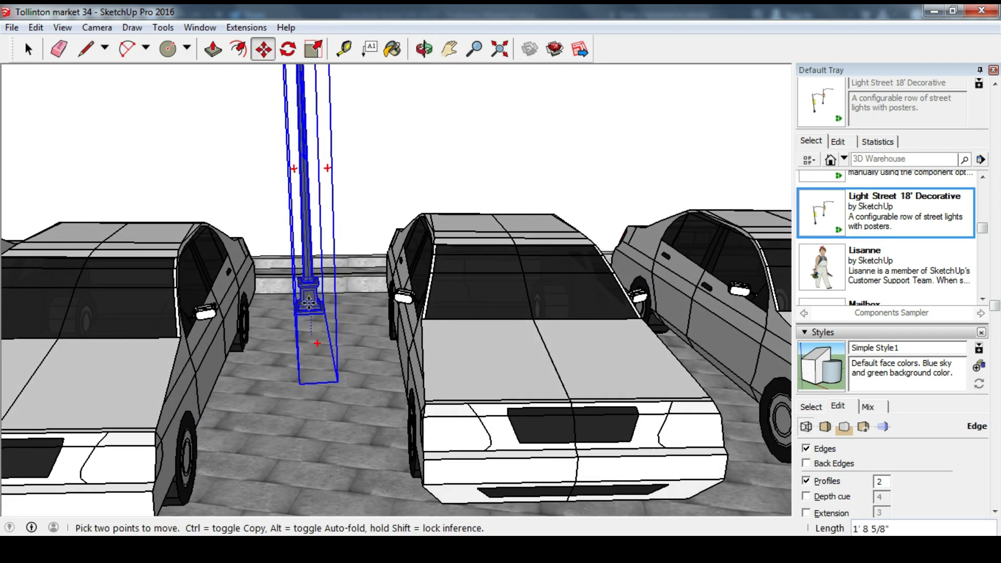
scroll(315, 297, down, 5)
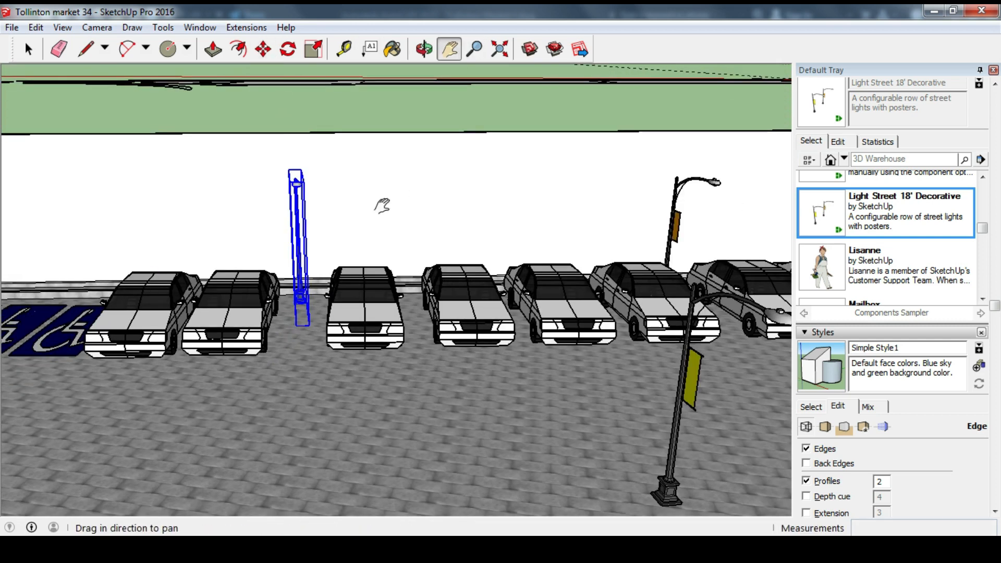
Step: Copy the street light to the wall corner behind the bench beside the accessible bays
drag(306, 297, 507, 330)
scroll(507, 330, up, 1)
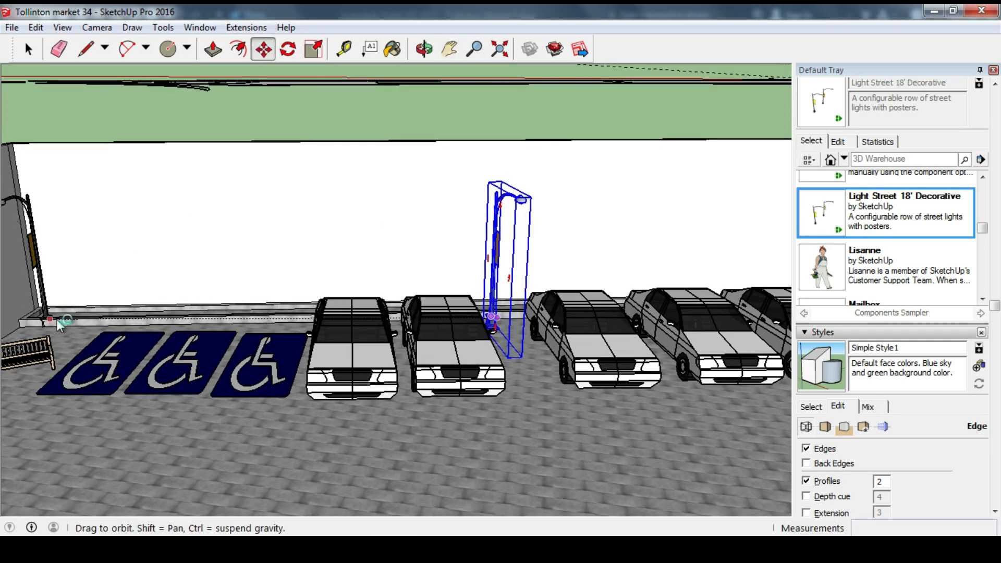
middle_drag(46, 319, 42, 400)
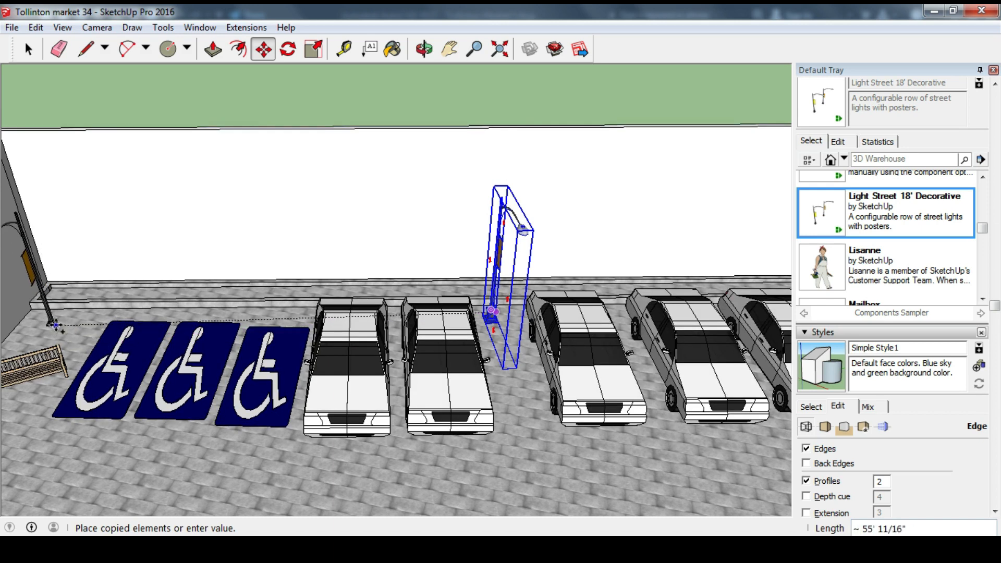
click(57, 341)
scroll(167, 281, down, 3)
middle_drag(167, 280, 125, 381)
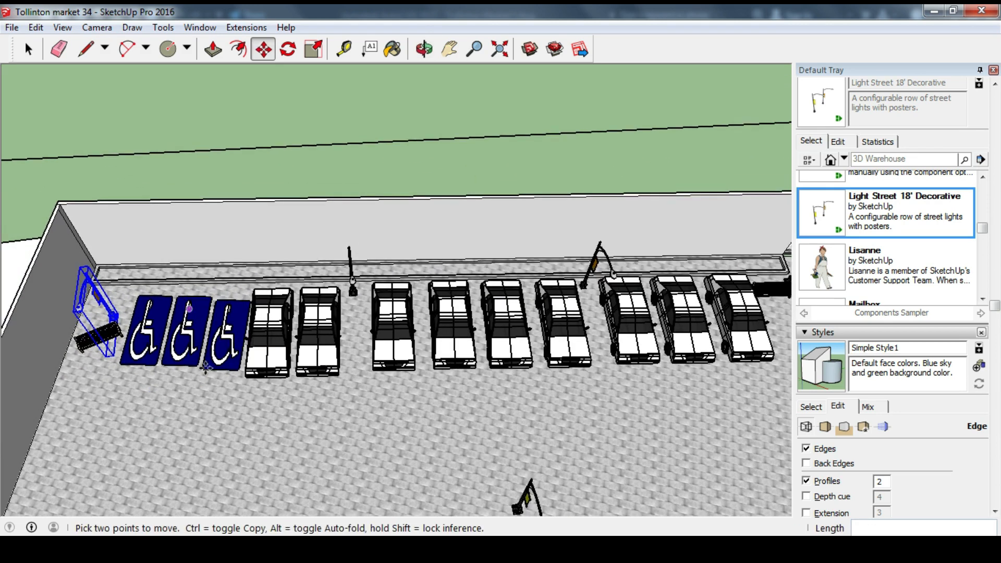
middle_drag(219, 334, 167, 313)
click(26, 49)
Step: Search 3D Warehouse in the browser for "motorbike parking parking design" and open the Motor Bike or Motorcycle model
scroll(889, 251, up, 5)
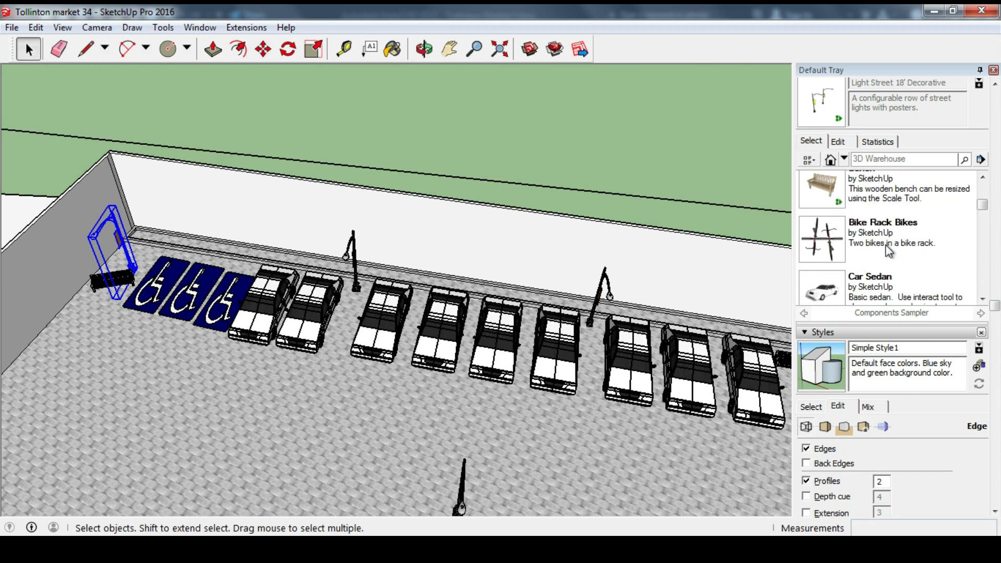
scroll(884, 249, up, 6)
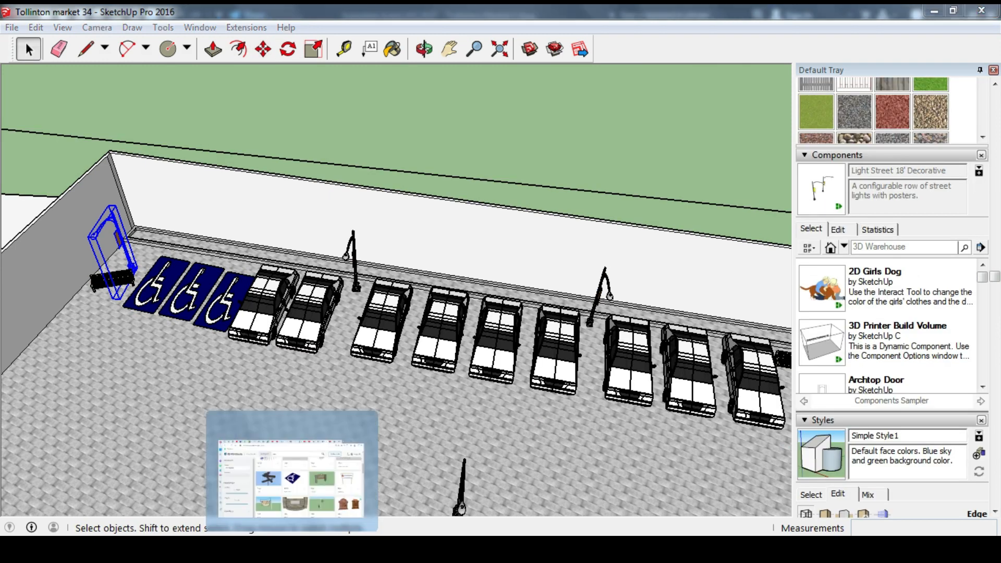
click(293, 547)
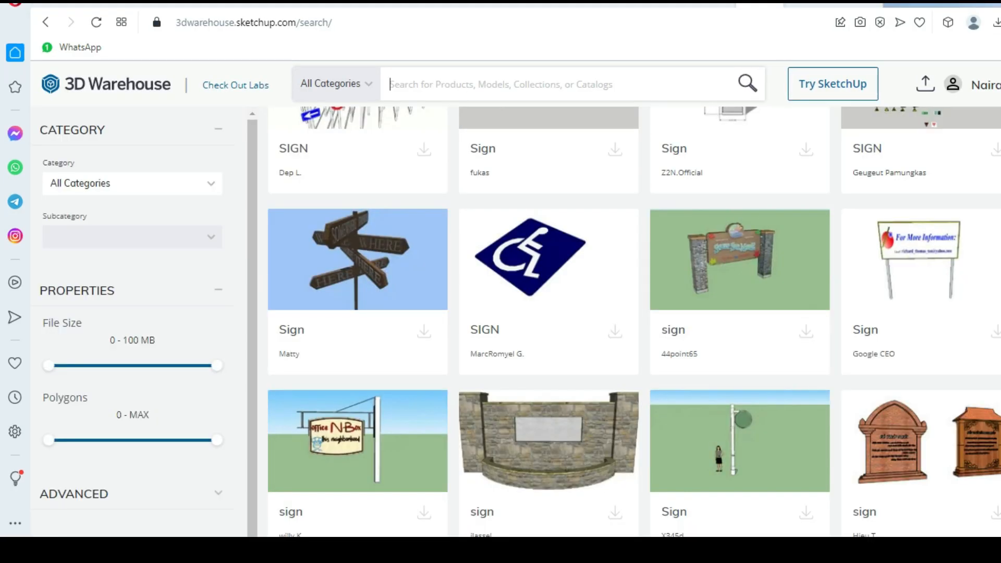
text(motorbike park)
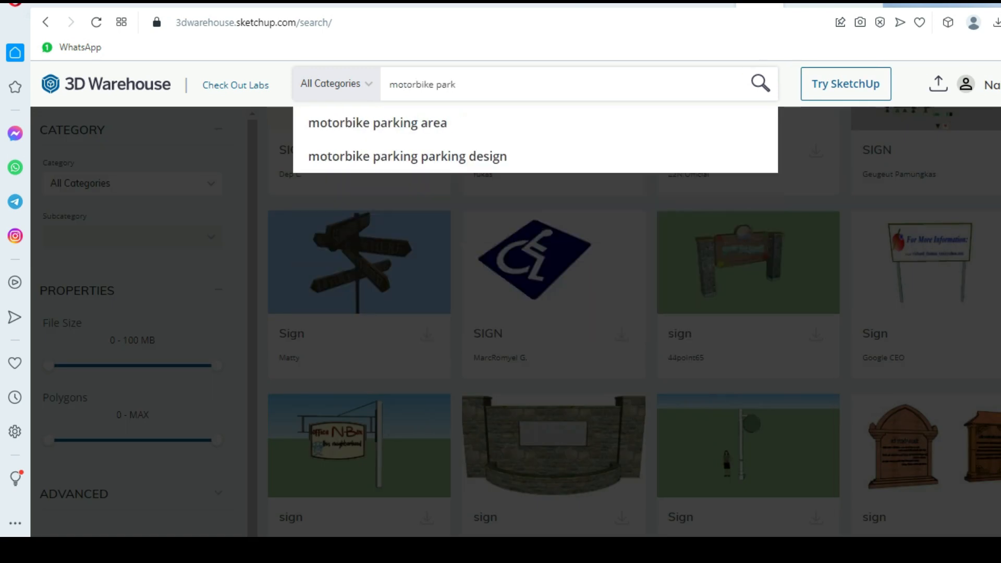
click(684, 167)
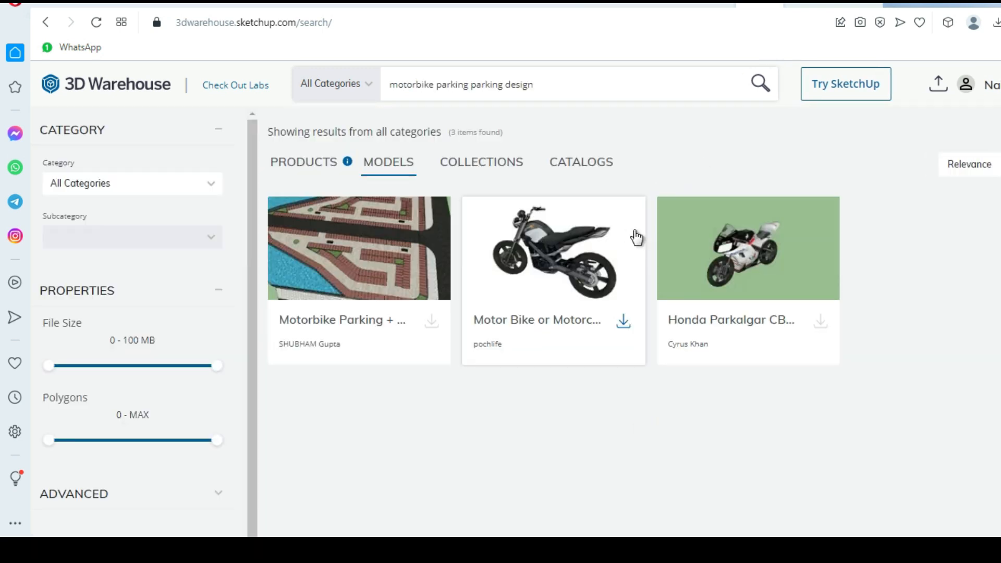
click(580, 285)
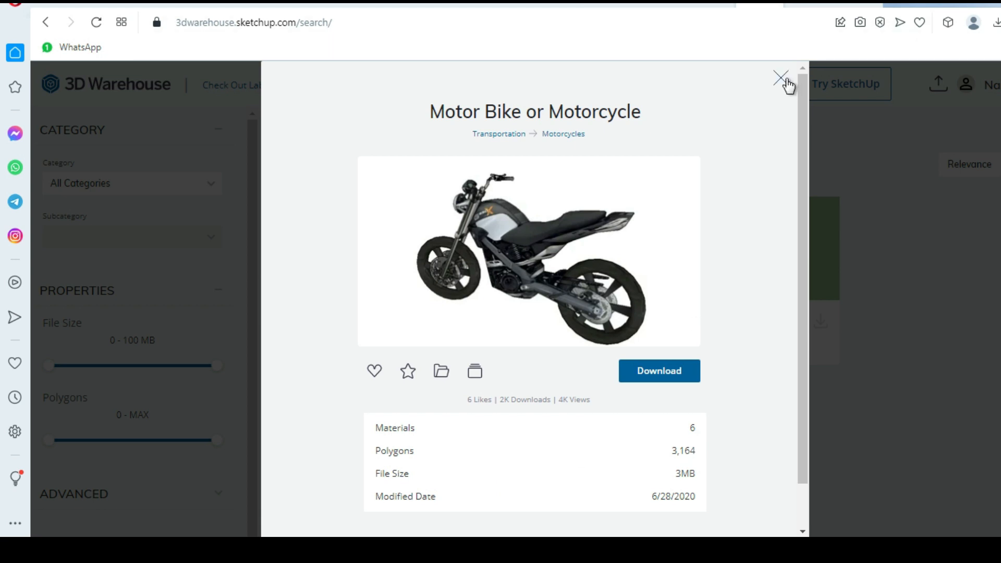
Step: Close the opened model previews and search 3D Warehouse for "motorbike" instead
click(788, 80)
click(725, 271)
click(781, 79)
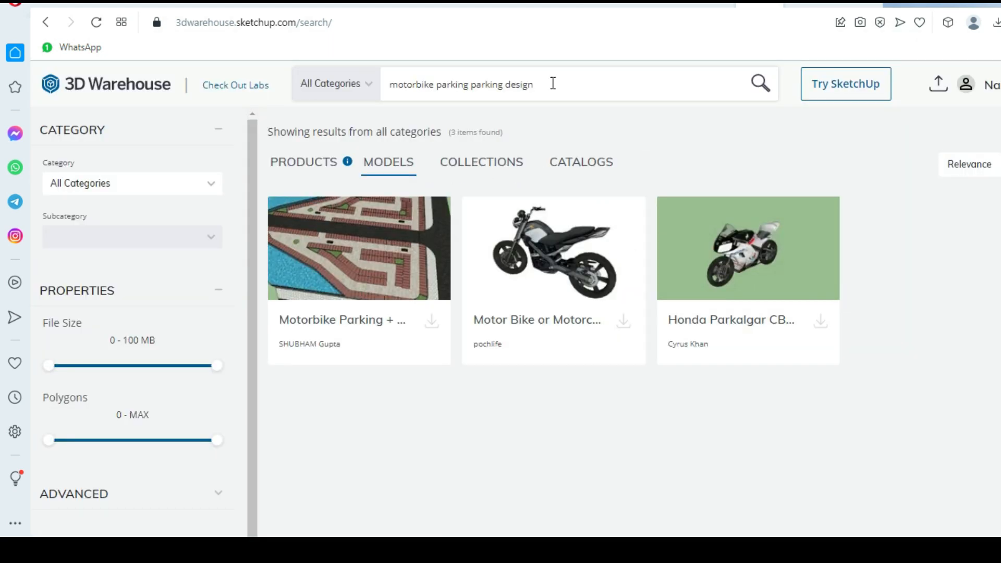
key(BackSpace)
key(BackSpace)
key(BackSpace)
key(BackSpace)
key(BackSpace)
key(Return)
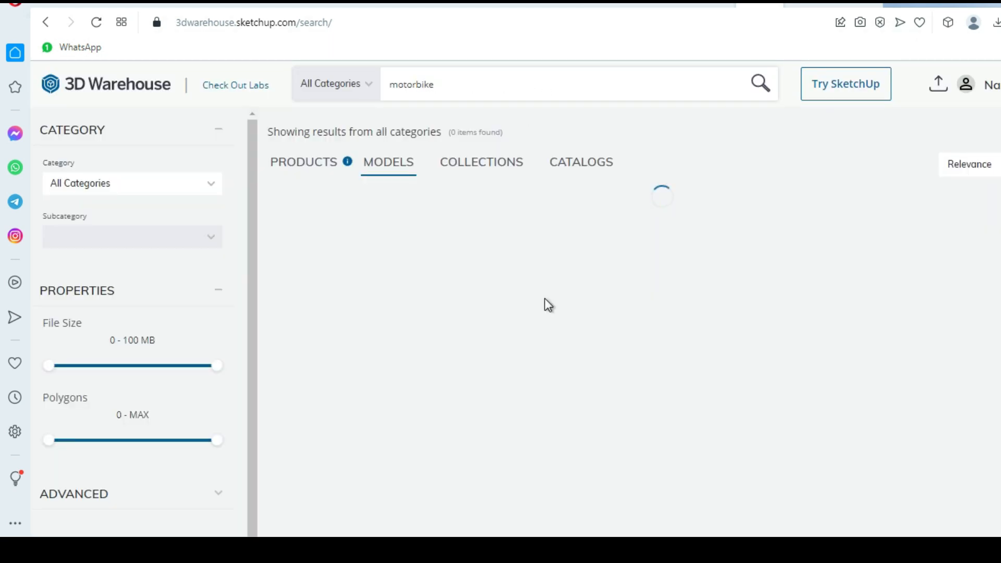
Step: Browse the motorbike search results and preview candidate models, including the triumph motorbike
scroll(440, 288, down, 2)
click(693, 285)
click(776, 79)
click(547, 315)
click(759, 106)
scroll(722, 282, down, 7)
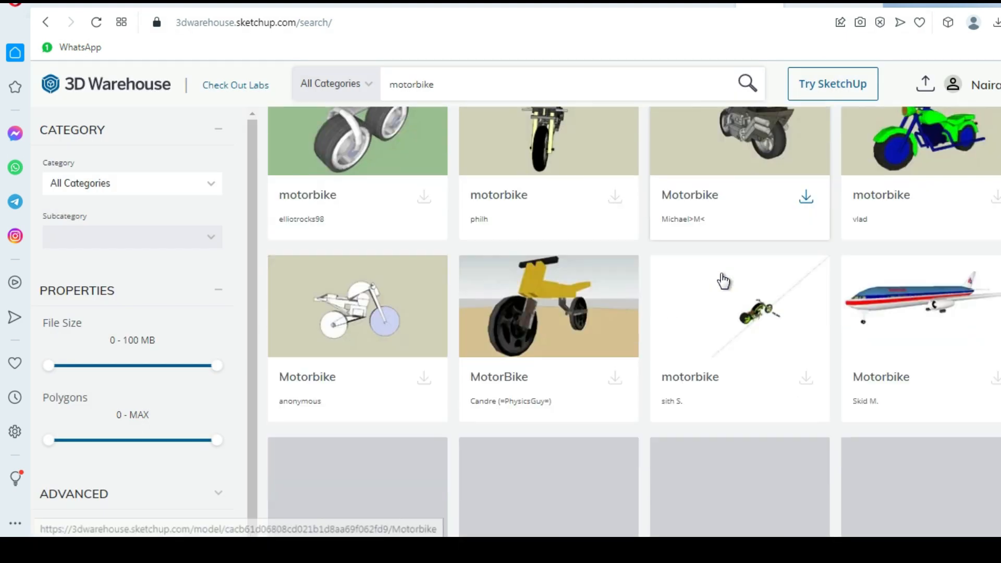
scroll(722, 280, down, 4)
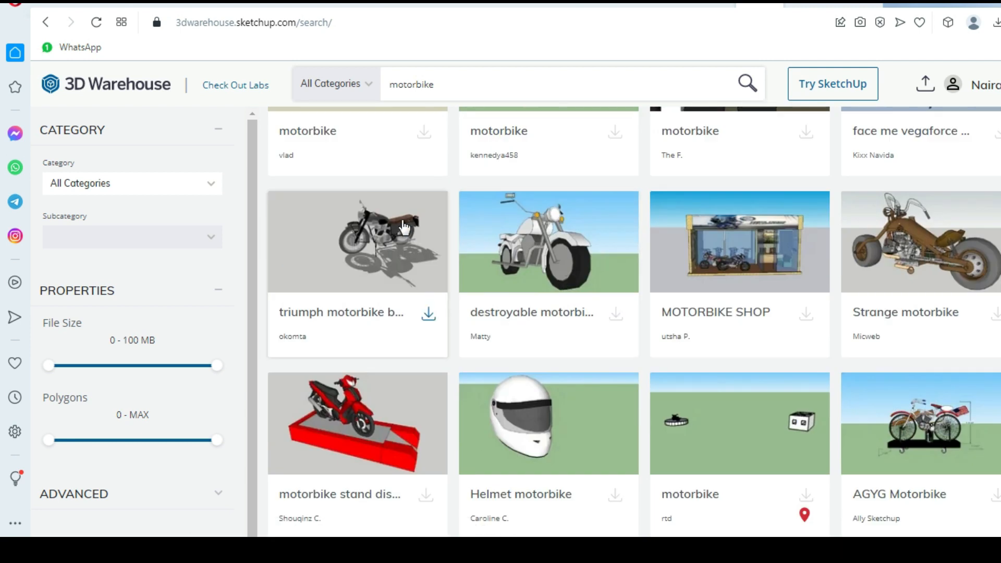
click(358, 251)
click(775, 83)
Step: Open the destroyable motorbike model, download it and go to the downloaded file's location
click(547, 245)
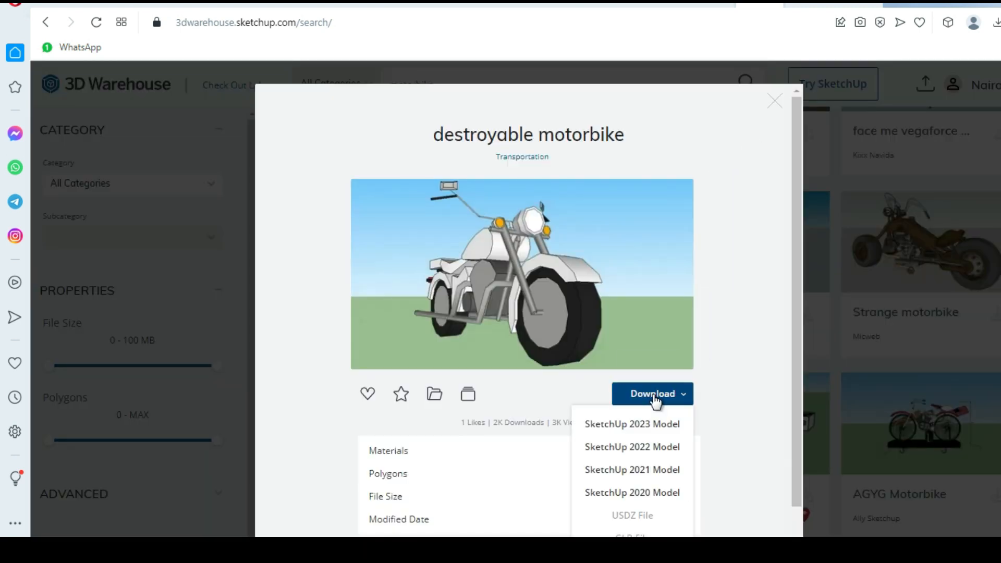
scroll(691, 347, down, 1)
click(670, 432)
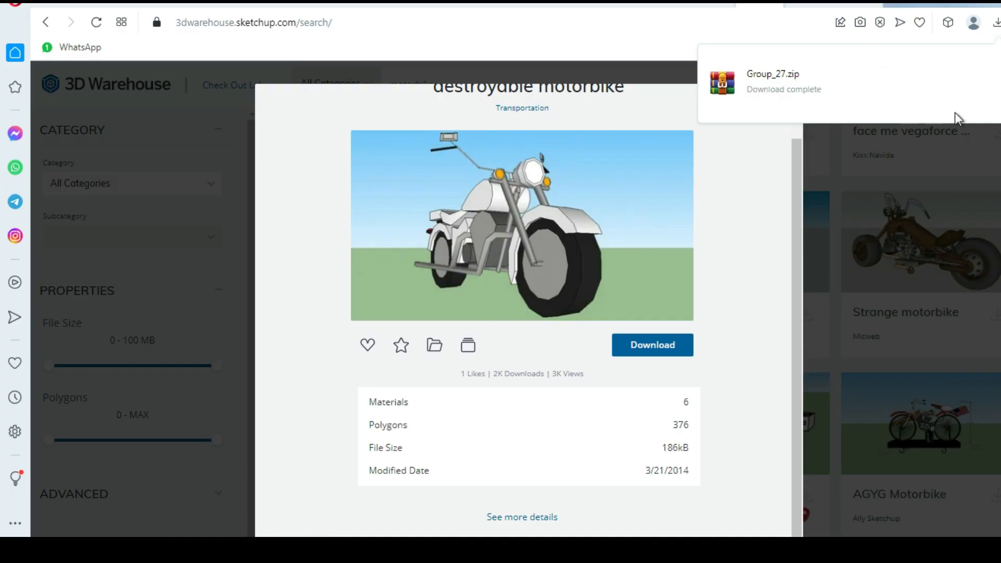
click(938, 116)
Step: Paste the downloaded Group_27 archive into the Sketch up model folder of Tollinton Market and extract it there
click(68, 178)
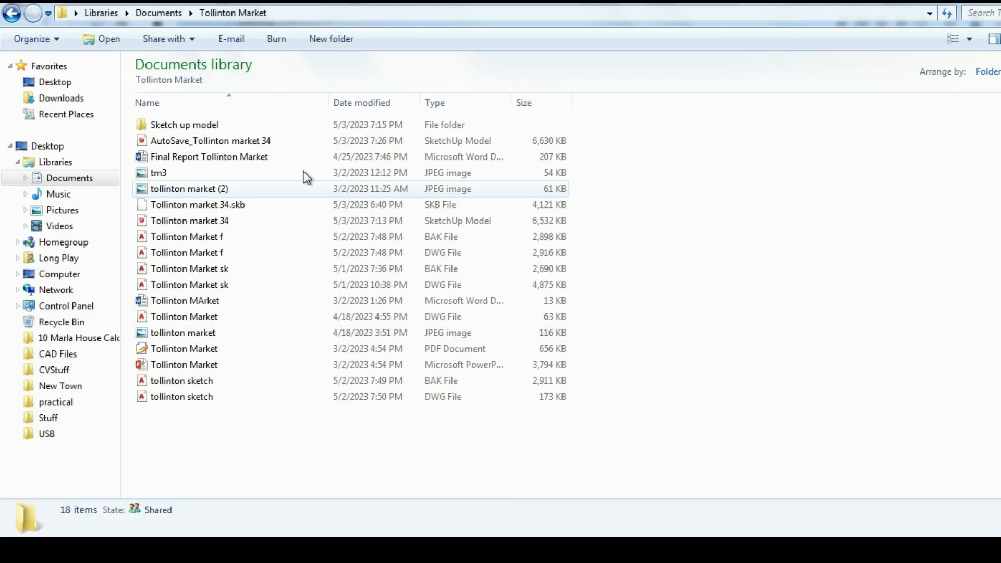
double_click(172, 125)
right_click(306, 291)
click(388, 397)
right_click(299, 222)
click(334, 151)
Step: Rename the extracted model.dae file as motor bike.dae
right_click(282, 237)
click(360, 480)
key(BackSpace)
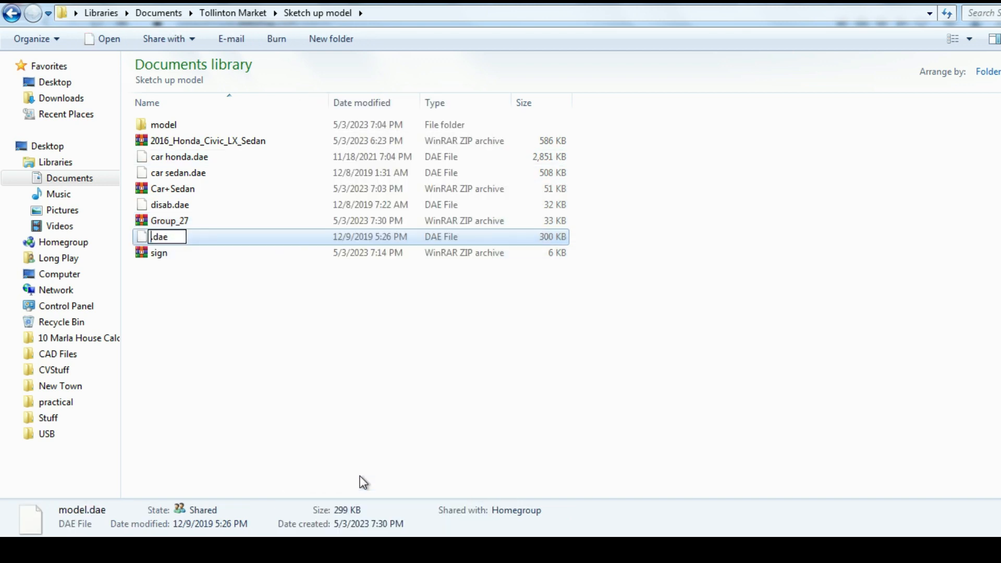
text(motor bike)
key(Return)
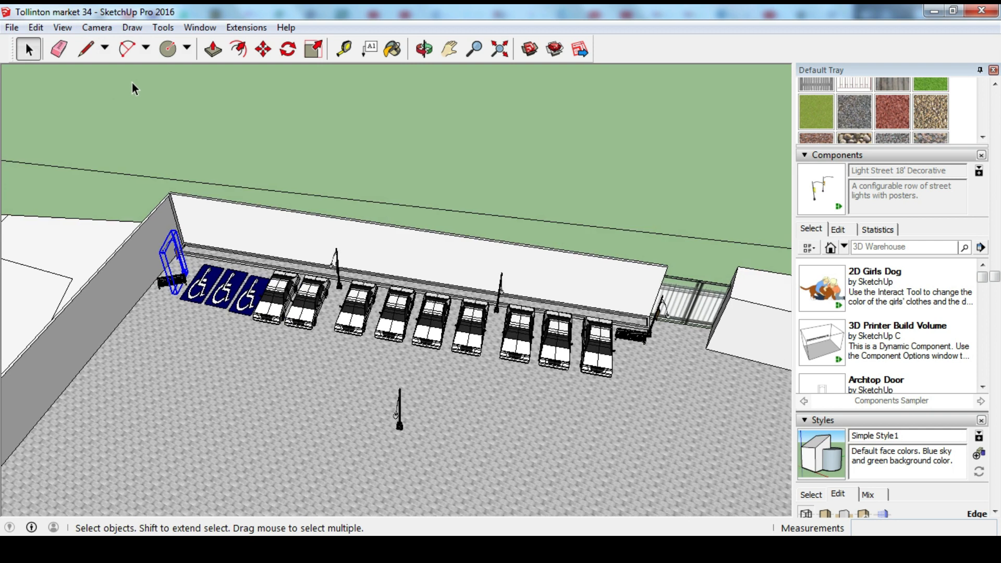
Step: Switch to SketchUp and import the motor bike model into the Tollinton Market scene
middle_drag(386, 334, 438, 292)
click(123, 155)
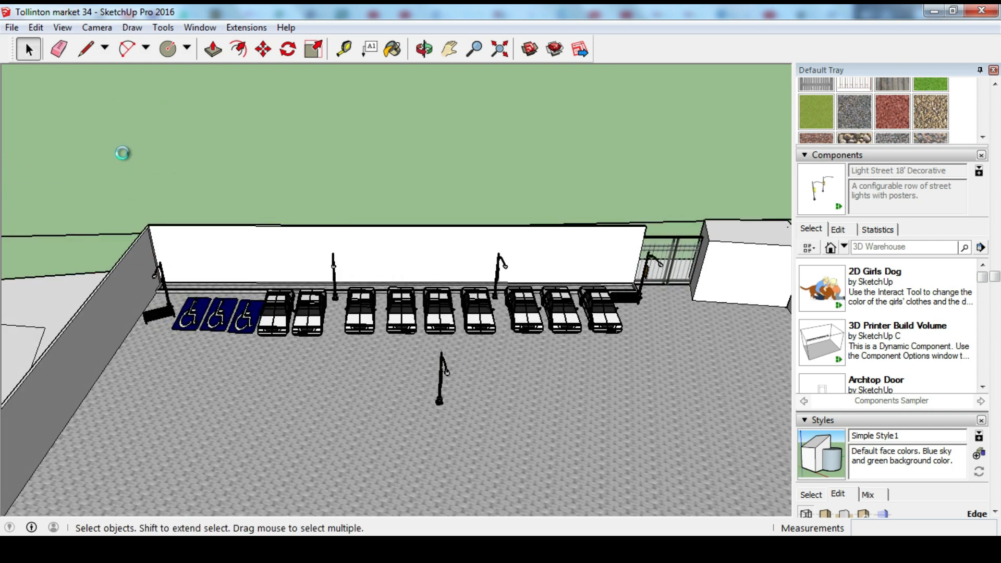
click(11, 27)
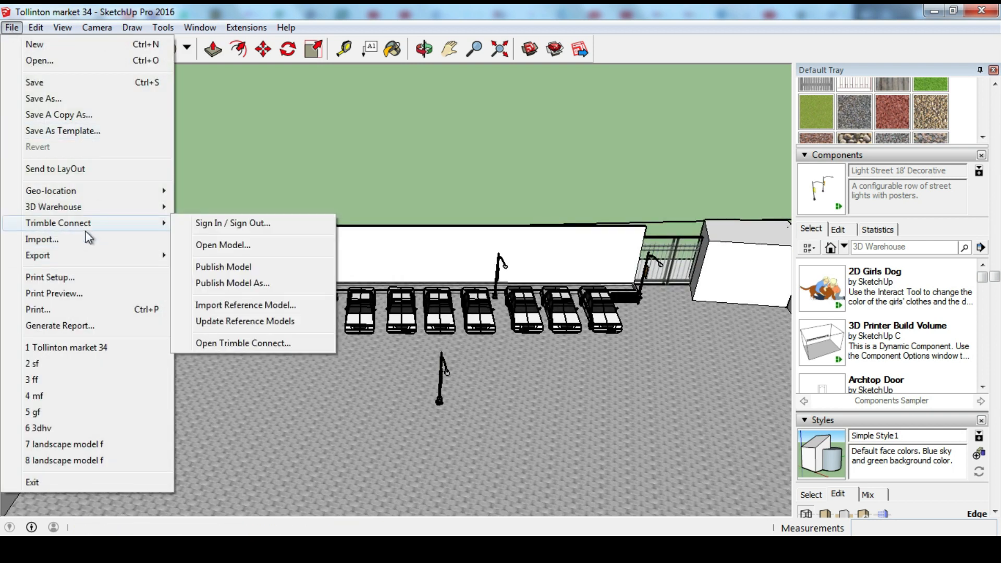
click(32, 237)
click(437, 287)
click(610, 412)
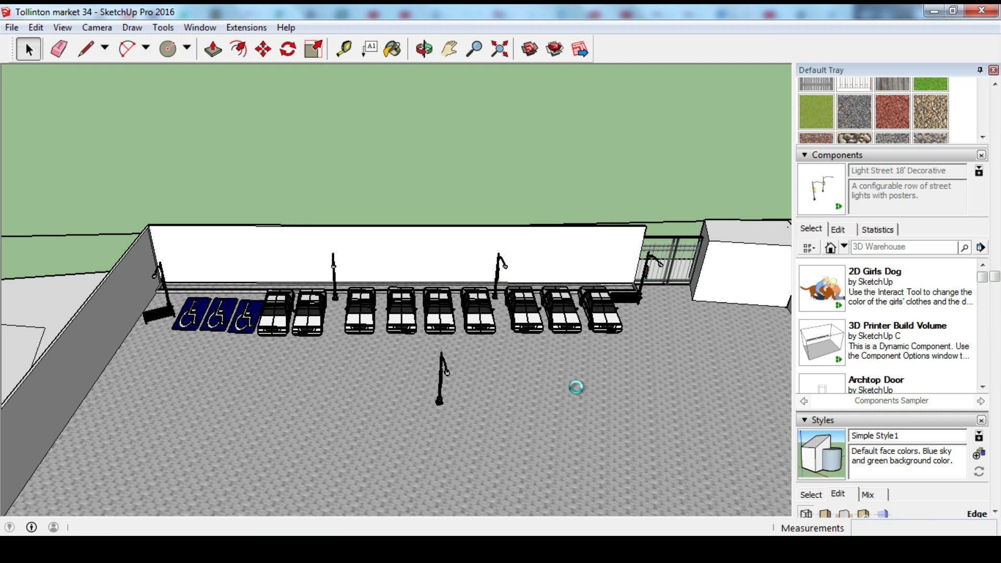
click(530, 361)
Step: Move the imported motorbike from far outside the site onto the open paving in front of the accessible bays
scroll(521, 354, down, 3)
middle_drag(469, 344, 274, 405)
scroll(418, 358, down, 5)
scroll(242, 309, down, 10)
click(450, 51)
drag(295, 312, 470, 146)
middle_drag(391, 276, 269, 283)
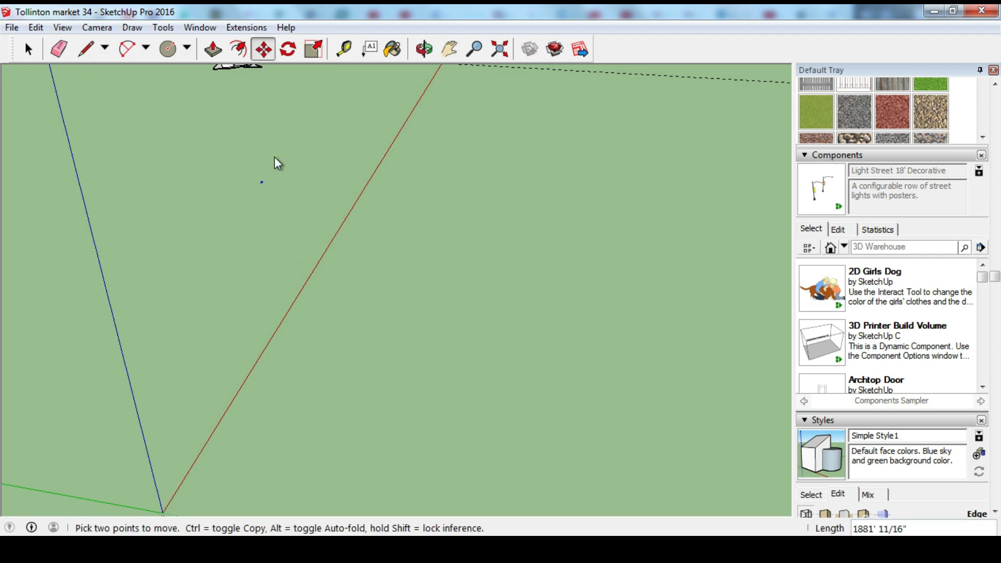
click(459, 52)
drag(277, 130, 373, 423)
scroll(376, 341, up, 4)
drag(391, 383, 431, 431)
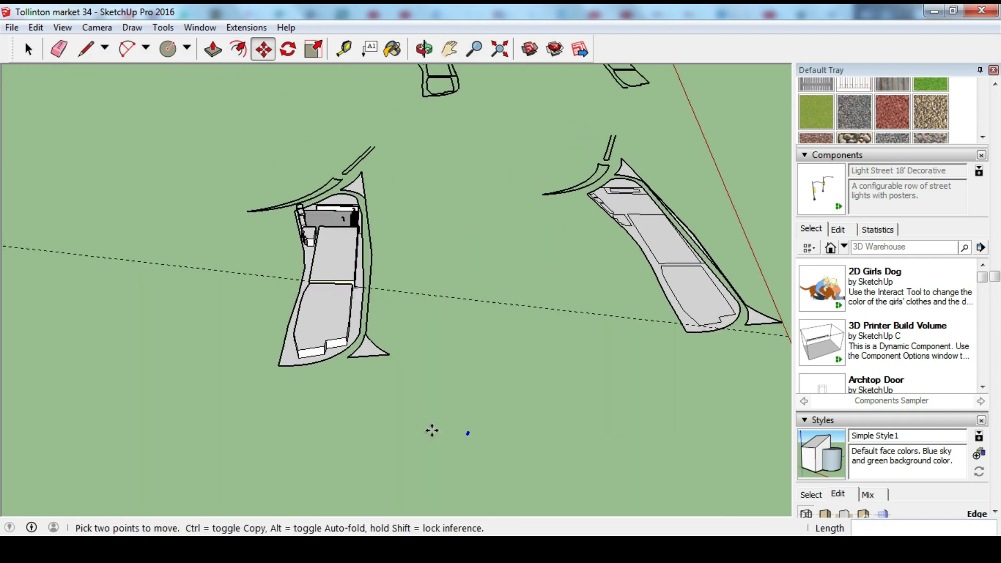
scroll(334, 216, up, 10)
middle_drag(349, 219, 384, 263)
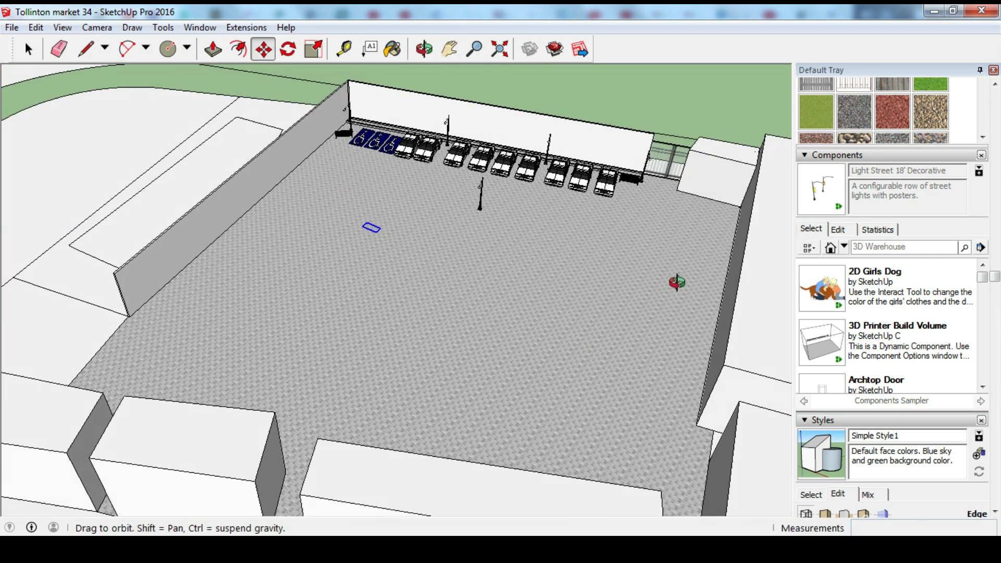
scroll(384, 264, up, 3)
scroll(415, 226, down, 3)
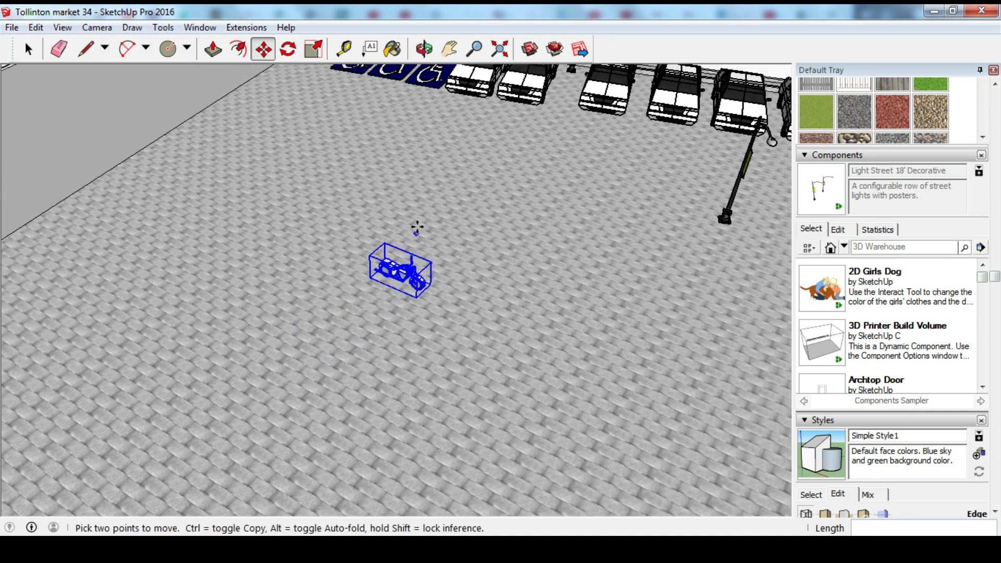
scroll(449, 233, up, 2)
scroll(417, 167, down, 2)
Step: Stretch the motorbike along its length with the Scale tool
click(200, 28)
mouse_move(164, 28)
click(182, 131)
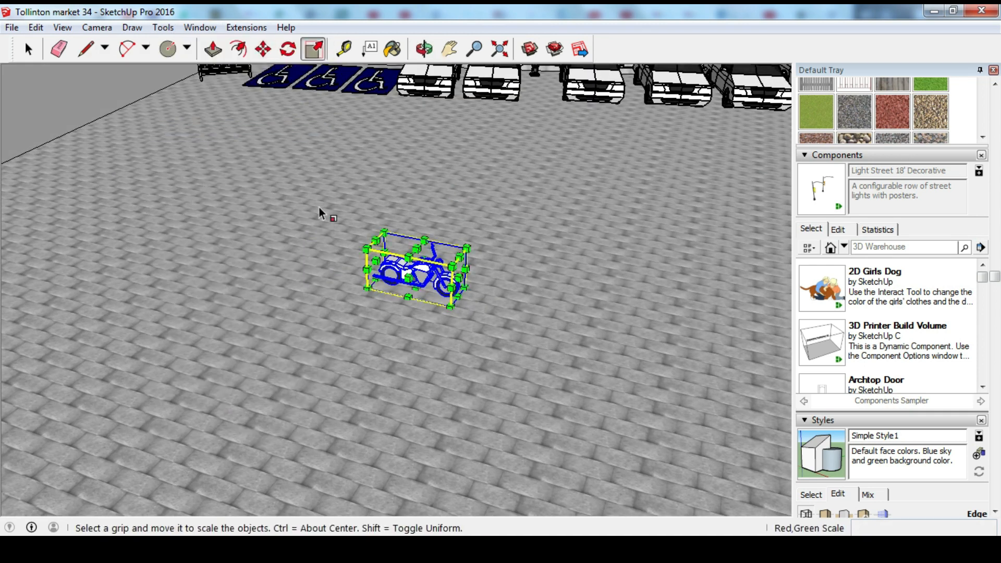
scroll(425, 221, up, 2)
click(415, 254)
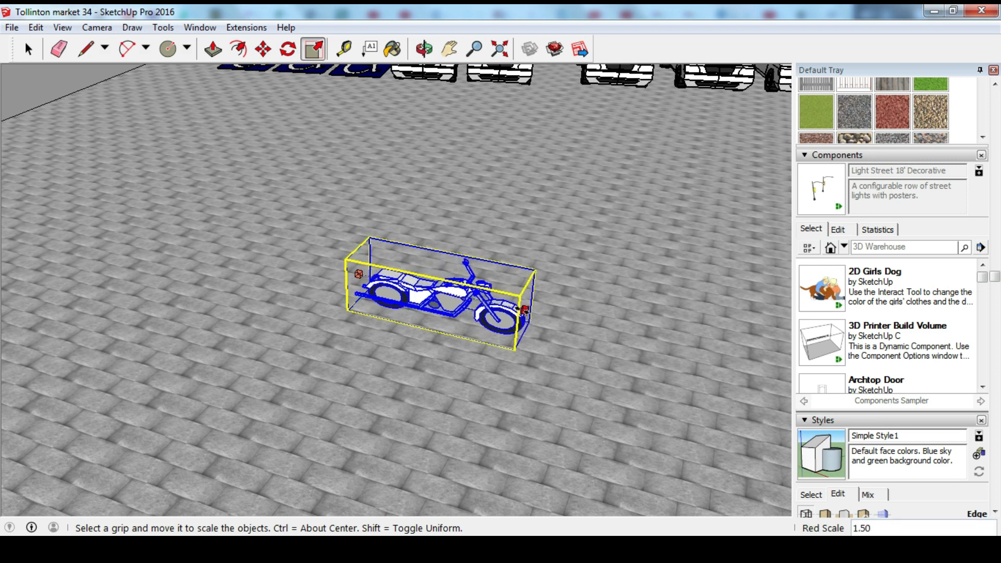
middle_drag(433, 232, 495, 349)
scroll(386, 290, up, 3)
click(397, 274)
key(Escape)
drag(581, 317, 688, 313)
Step: Try to change the motorbike's height with the Scale tool
middle_drag(490, 300, 482, 244)
click(458, 242)
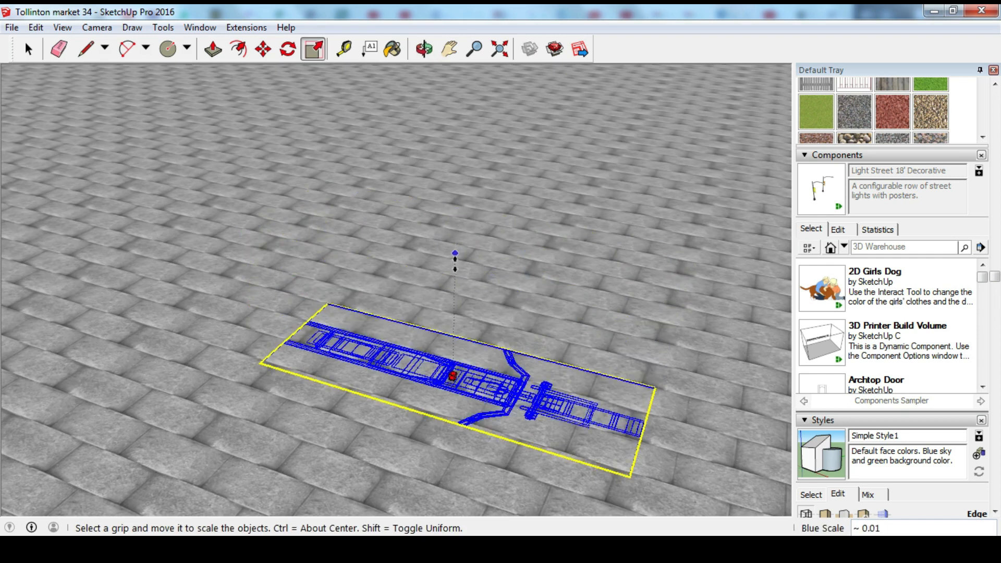
click(264, 48)
middle_drag(323, 167, 283, 84)
click(163, 27)
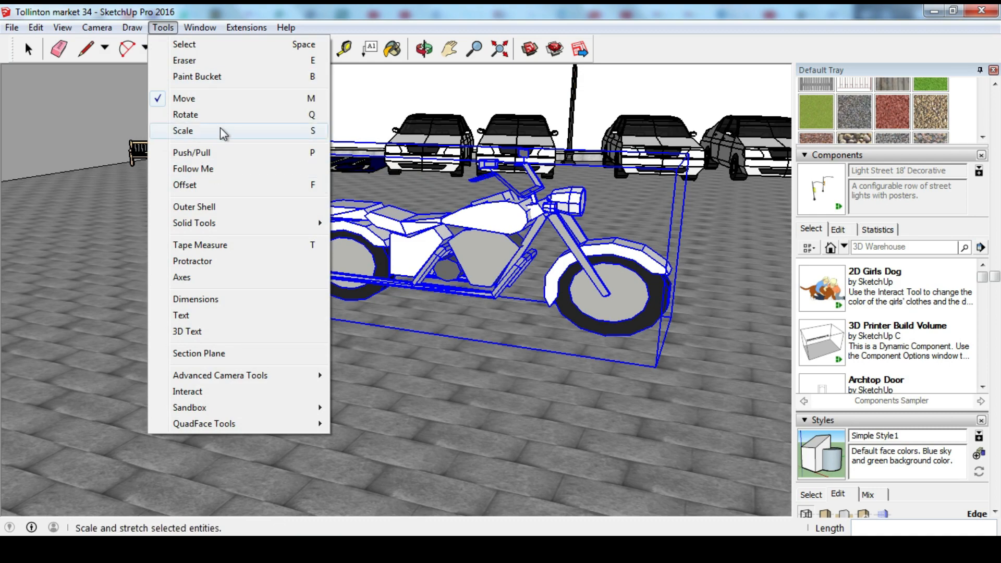
click(221, 131)
middle_drag(454, 392, 442, 320)
key(space)
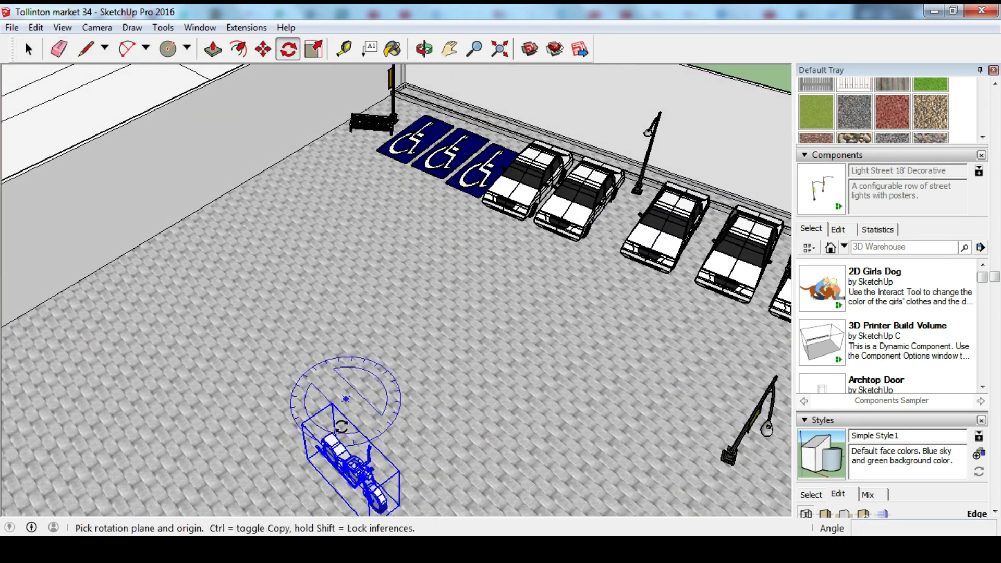
Step: Rotate the motorbike on the paving so its front wheel points toward the side wall
click(384, 492)
mouse_move(336, 259)
shift+middle_down()
mouse_move(523, 345)
mouse_move(347, 251)
mouse_move(500, 282)
mouse_move(686, 261)
mouse_move(503, 183)
mouse_move(313, 243)
mouse_move(350, 271)
shift+middle_up()
shift+middle_drag(350, 271, 379, 156)
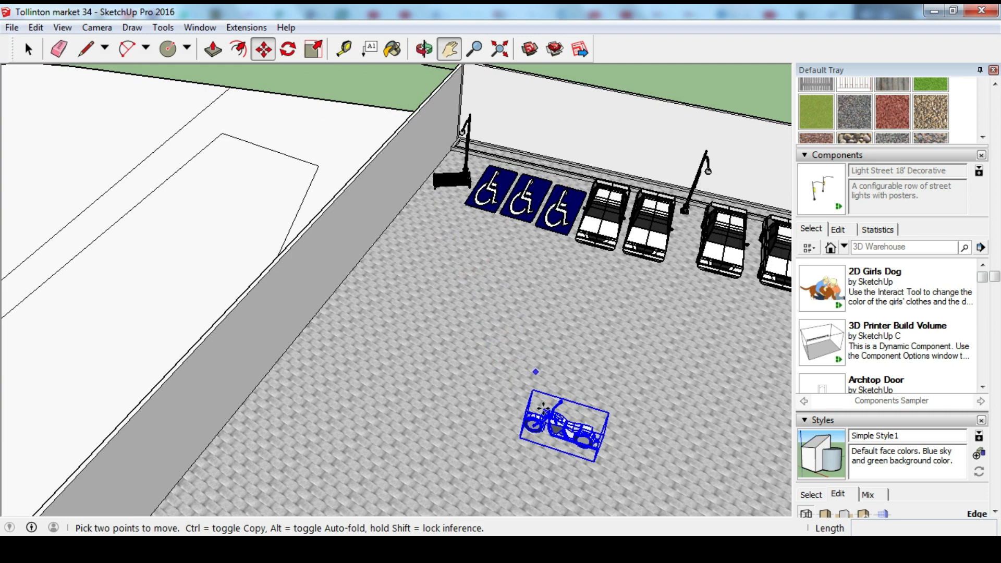
Step: Move the motorbike beside the side wall next to the corner bench, checking the motorbike bays in the AutoCAD plan
click(556, 417)
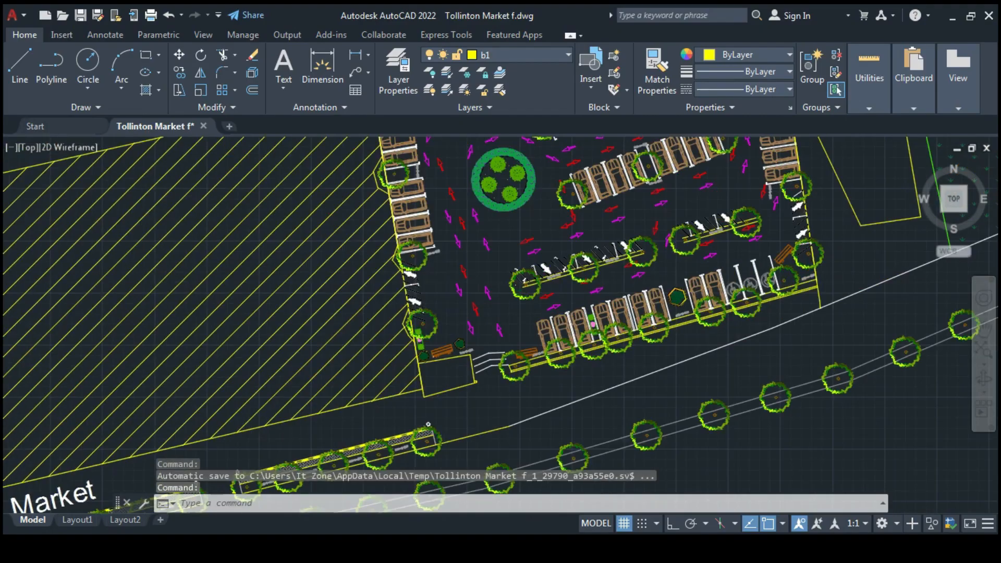
scroll(479, 441, up, 4)
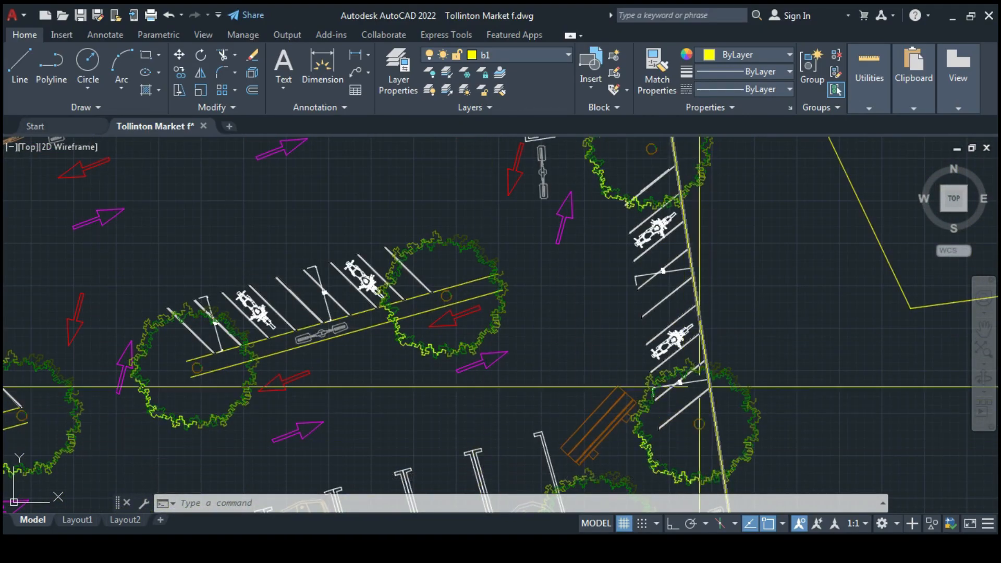
scroll(487, 459, down, 3)
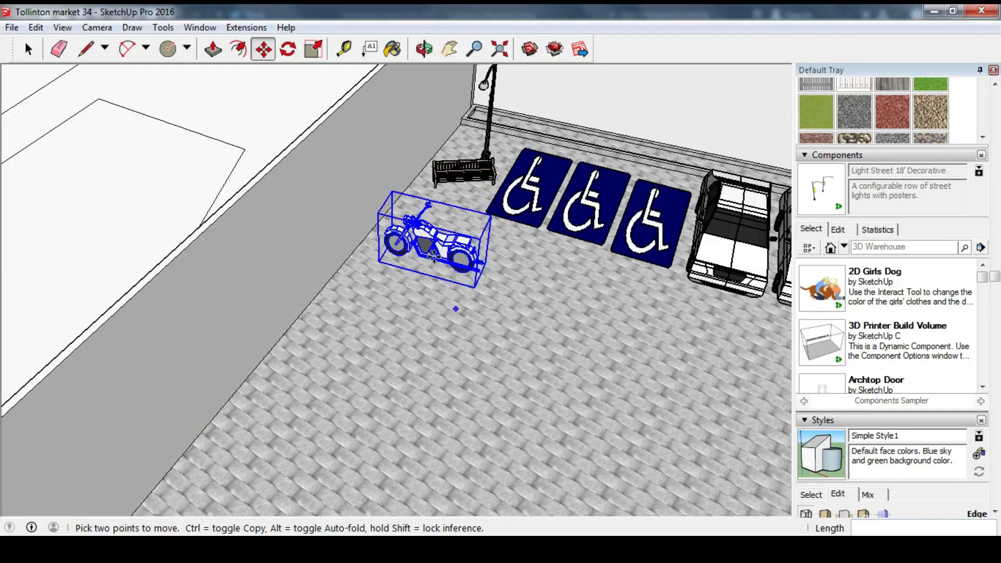
Step: Rotate the motorbike beside the bench by about 60 degrees in plan
key(q)
middle_drag(453, 260, 447, 239)
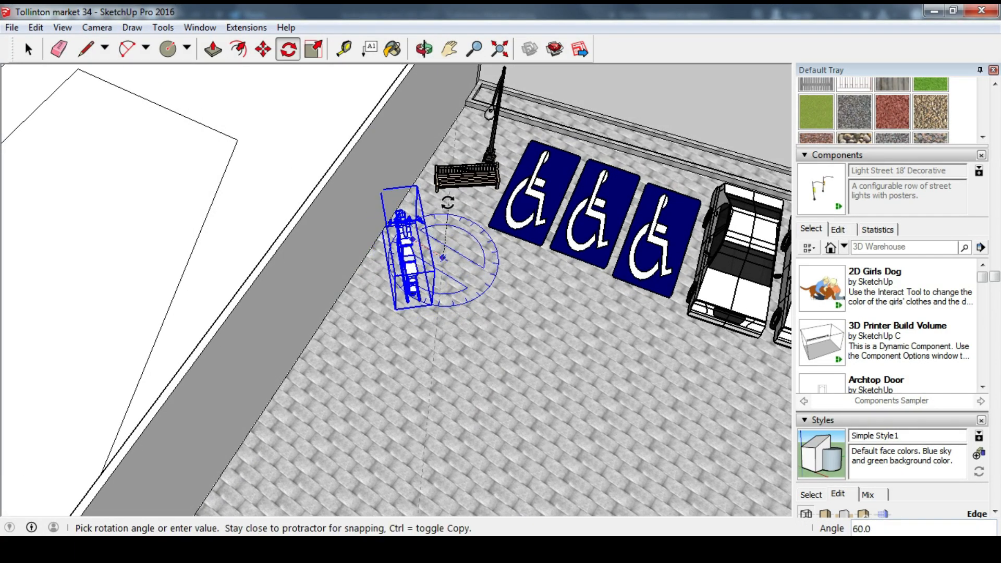
middle_drag(409, 282, 436, 366)
scroll(414, 272, up, 2)
click(425, 252)
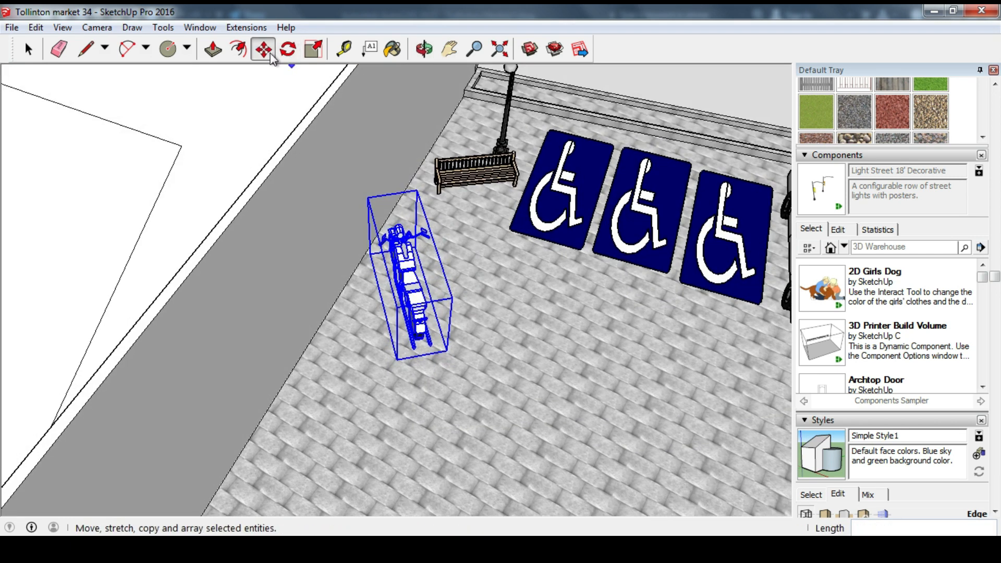
Step: Fine-tune the motorbike's rotation so it stands at the parking angle against the side wall
shift+middle_drag(509, 318, 386, 303)
middle_drag(386, 302, 308, 292)
shift+middle_drag(308, 292, 291, 246)
scroll(324, 237, down, 3)
key(q)
scroll(311, 272, up, 3)
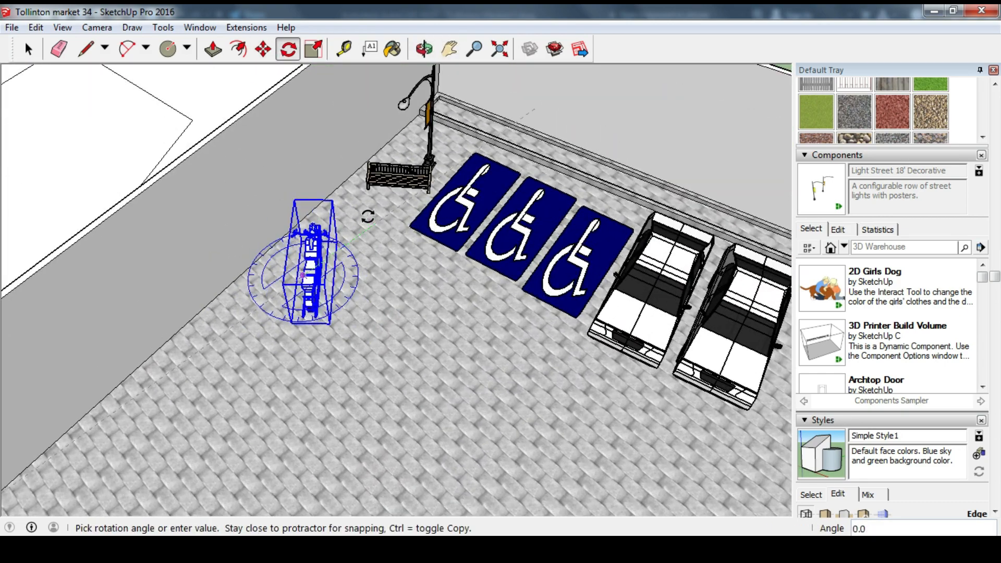
scroll(365, 225, down, 1)
shift+middle_drag(436, 263, 501, 235)
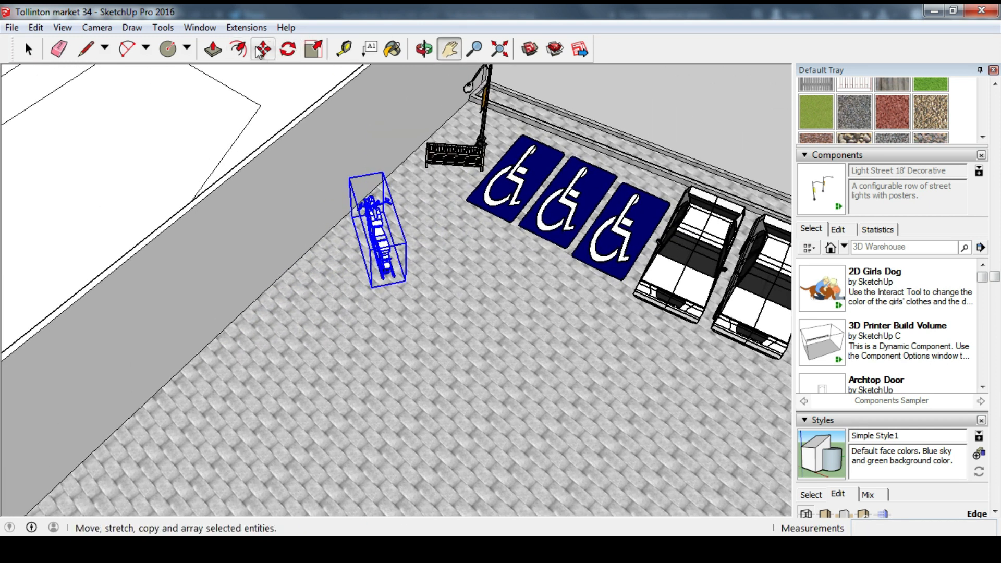
Step: Copy the motorbike three times in a row along the side wall, placing the last copy about 6' 5 1/2" away
key(ctrl)
click(379, 291)
click(321, 344)
key(ctrl)
click(320, 343)
click(272, 386)
key(ctrl)
click(270, 384)
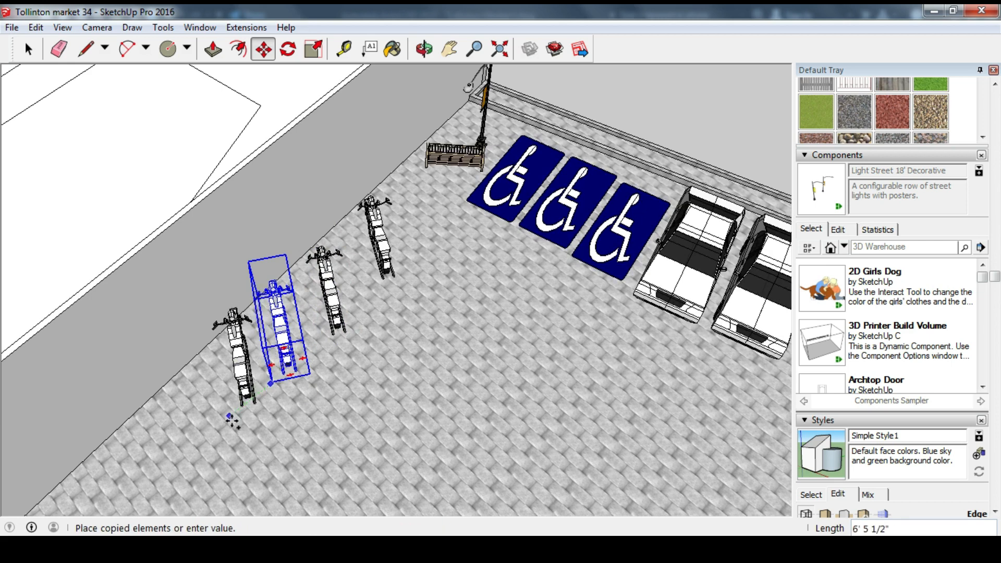
click(228, 419)
Step: Shift the four motorbikes together beside the side wall by about 2' 11"
click(449, 49)
scroll(417, 193, down, 3)
middle_drag(402, 336, 331, 267)
scroll(331, 267, up, 2)
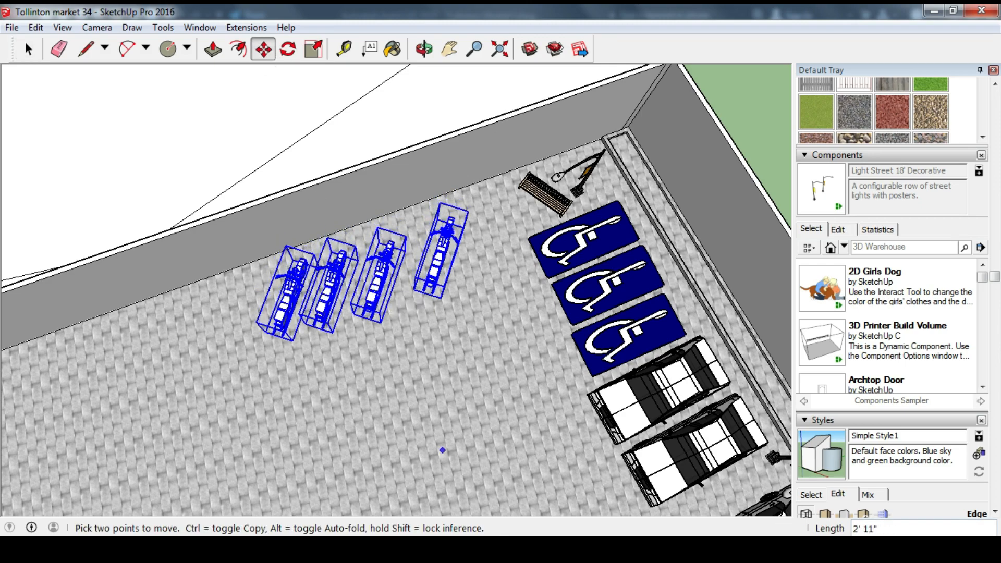
Step: Check the motorbike bays in the AutoCAD plan, then return to 3D Warehouse in Opera and close the motorbike preview
key(alt+Tab)
mouse_move(292, 550)
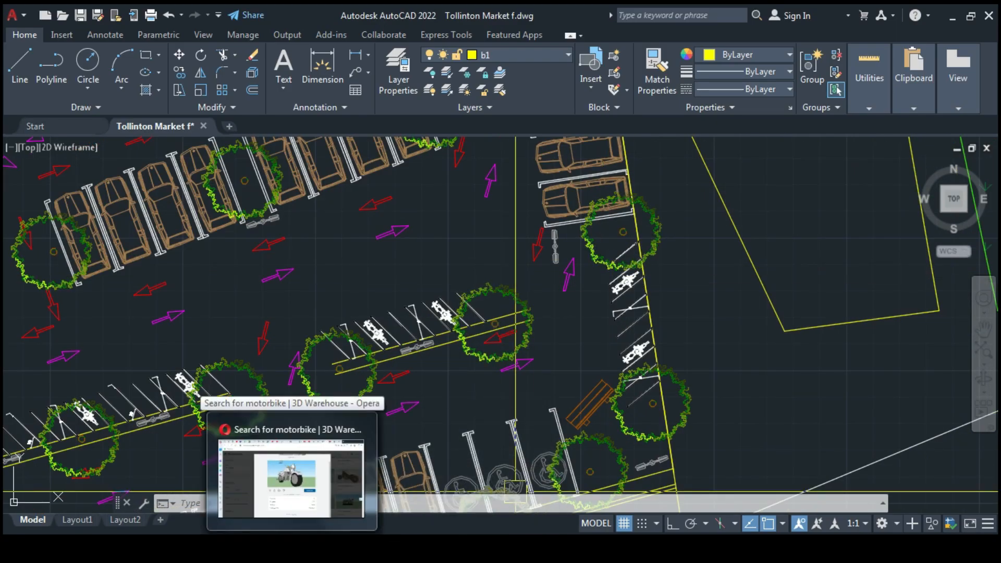
click(291, 479)
scroll(755, 125, up, 1)
click(765, 109)
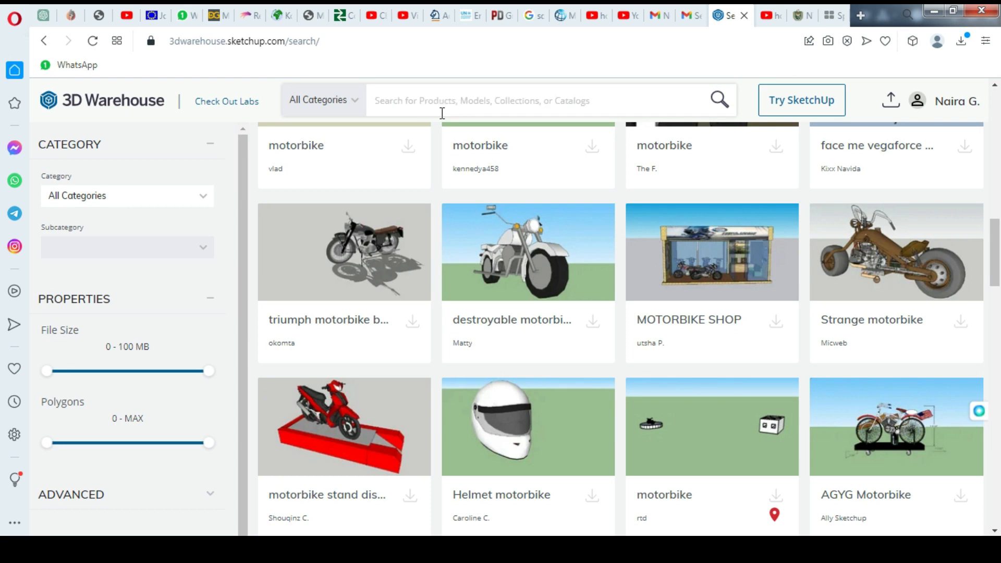
Step: Search 3D Warehouse for "tree" and open the single-trunk green tree model with the beige ground background
click(443, 105)
text(tree)
key(Return)
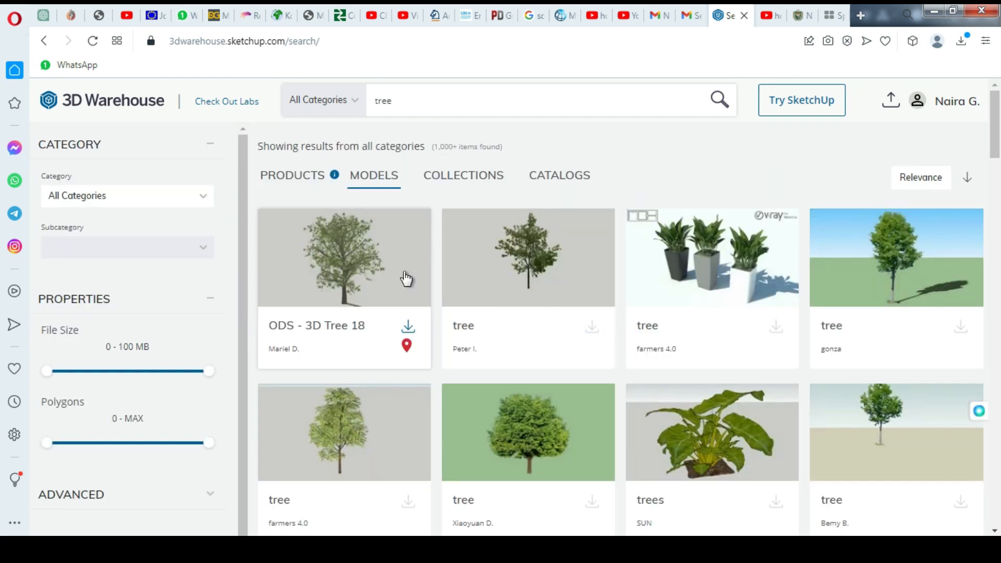
scroll(432, 228, down, 4)
click(878, 214)
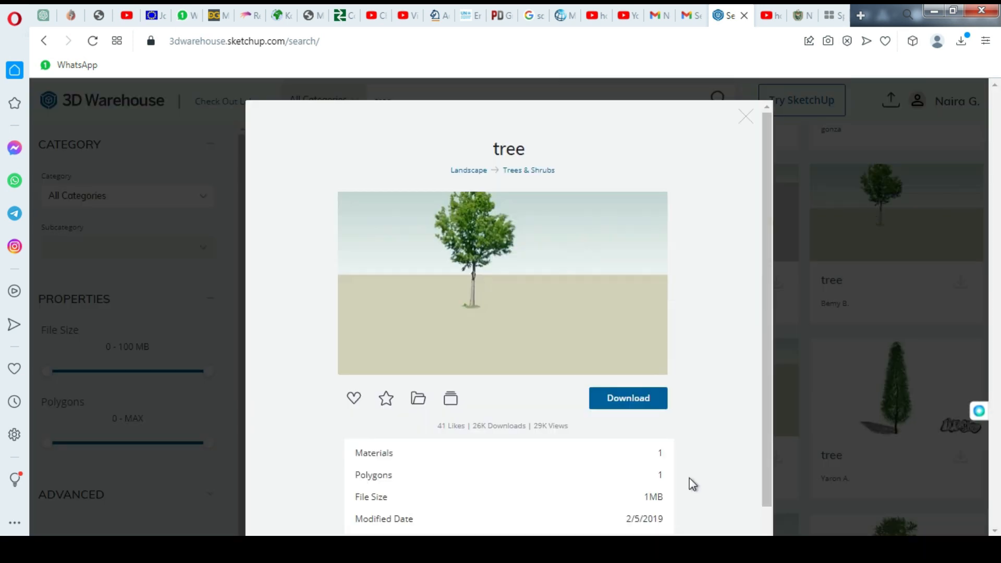
Step: Close the open tree preview, find the dense leafy tree model titled "1" in the results and download it
scroll(661, 496, down, 1)
scroll(766, 117, up, 1)
click(746, 116)
scroll(581, 199, down, 4)
scroll(582, 198, down, 3)
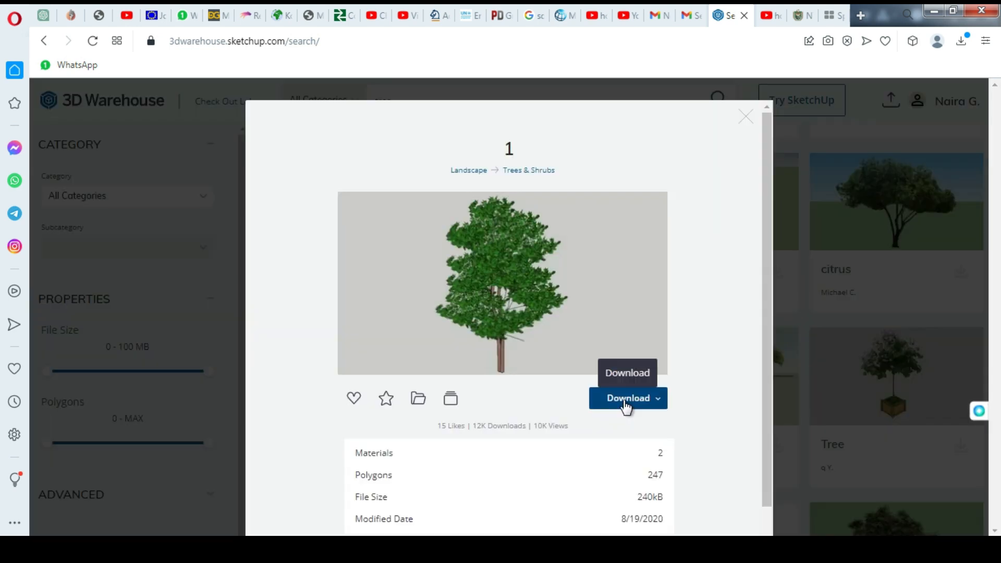
scroll(627, 406, down, 1)
click(645, 353)
click(623, 512)
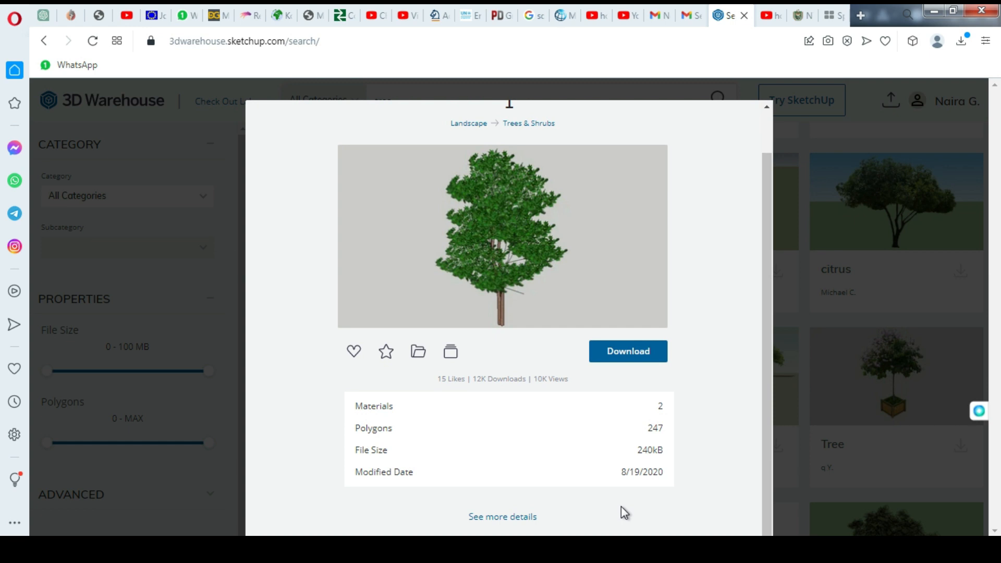
Step: Paste the downloaded Untitled (2) archive into the Sketch up model folder and unzip it there
click(970, 99)
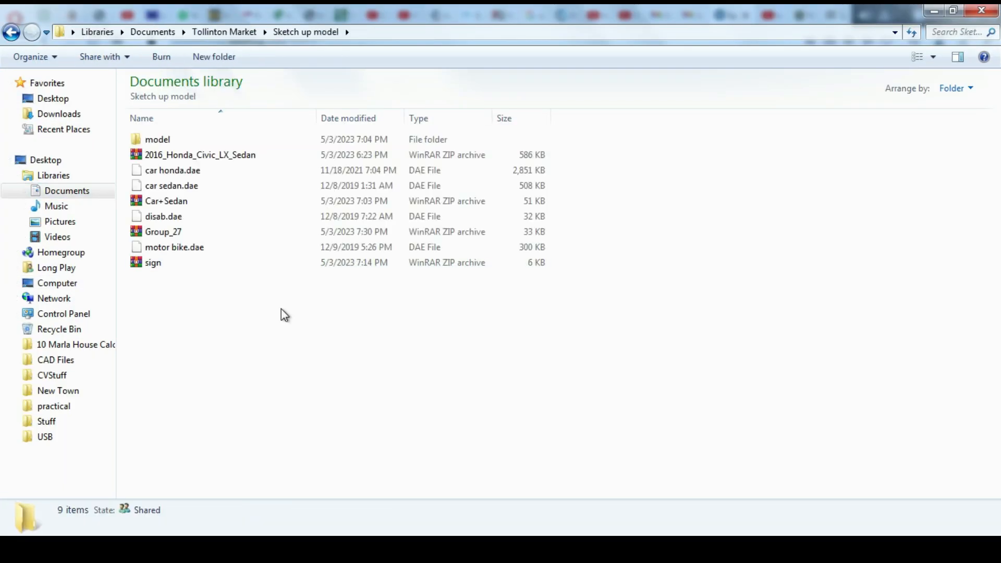
right_click(280, 309)
click(308, 408)
right_click(216, 278)
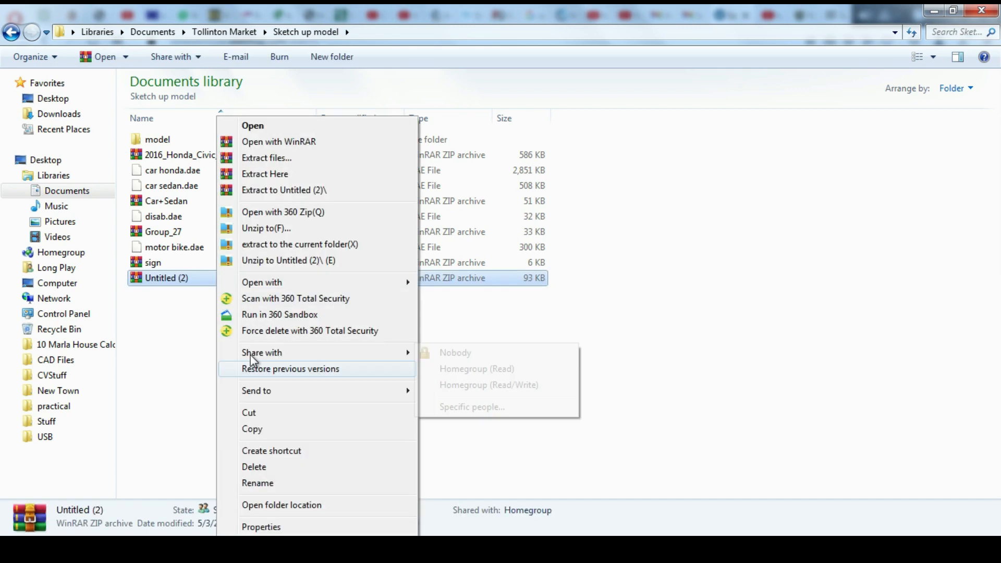
click(297, 261)
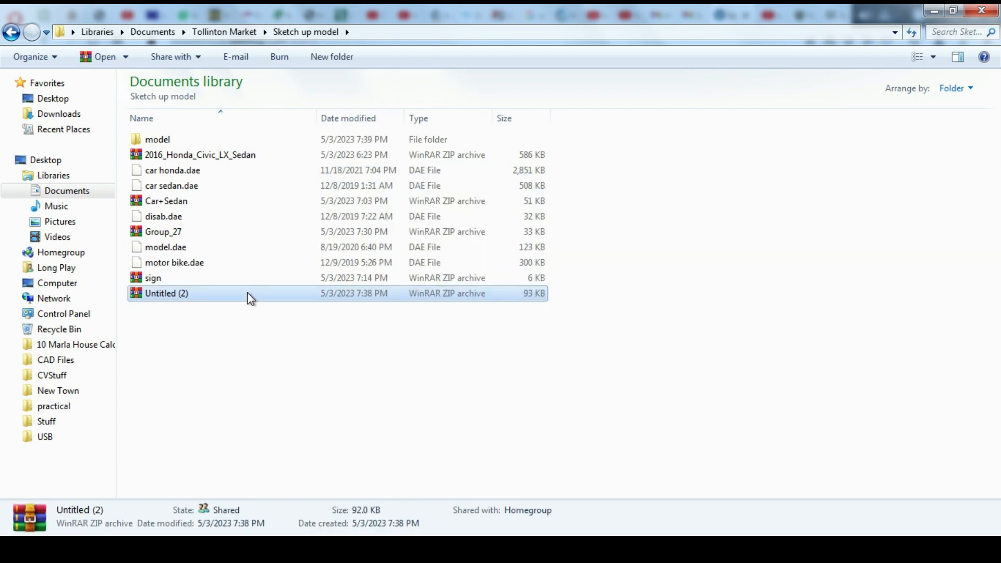
Step: Rename the extracted model.dae file as tree.dae
right_click(234, 247)
click(263, 483)
key(Return)
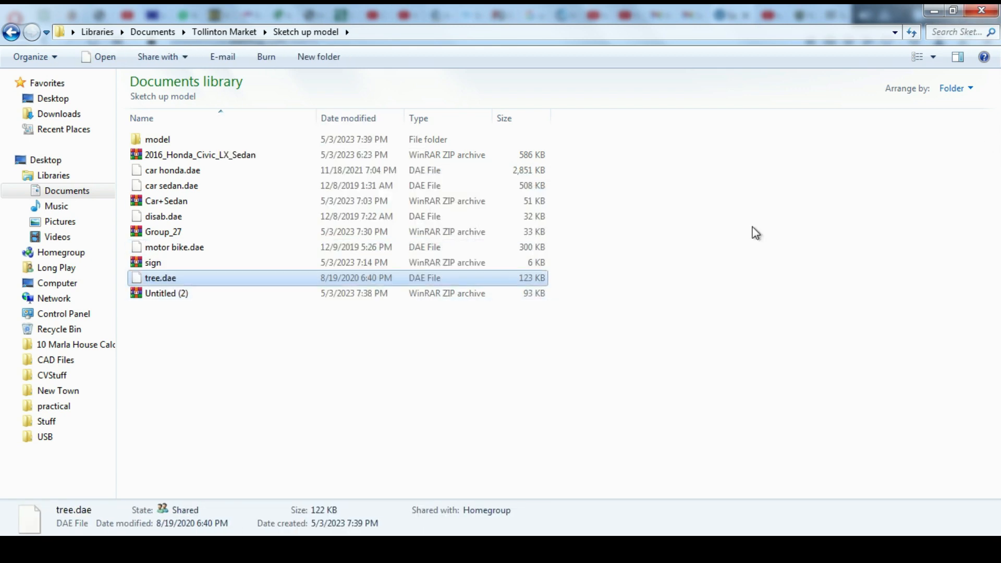
Step: Switch to SketchUp and import the COLLADA file tree.dae into the Tollinton market model
click(513, 547)
scroll(722, 89, down, 5)
mouse_move(646, 219)
middle_down()
mouse_move(698, 198)
mouse_move(753, 85)
middle_up()
scroll(753, 85, up, 2)
scroll(307, 268, up, 4)
mouse_move(118, 338)
middle_down()
mouse_move(4, 244)
mouse_move(348, 207)
mouse_move(226, 257)
middle_up()
scroll(360, 245, down, 5)
scroll(619, 105, up, 1)
click(11, 27)
click(47, 208)
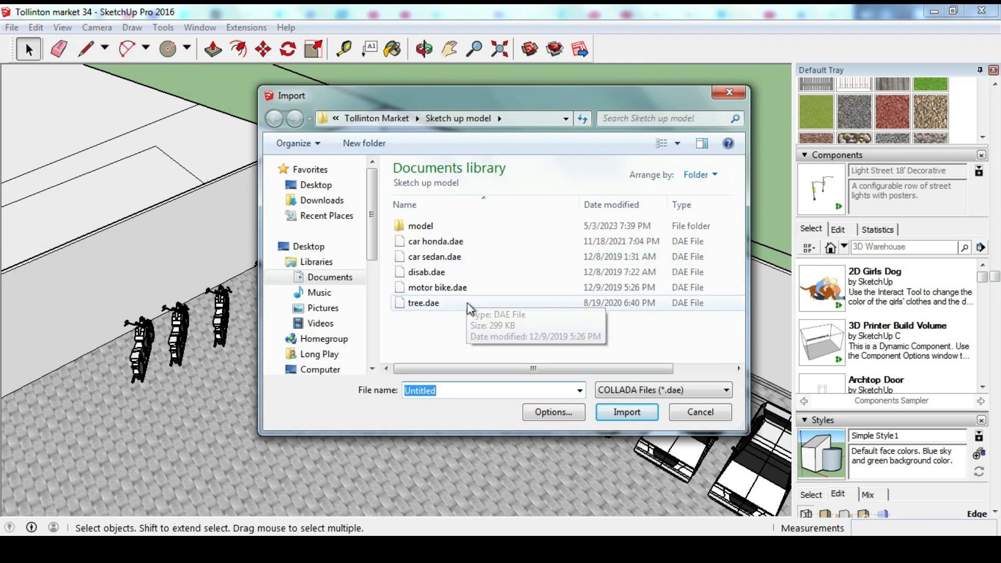
double_click(467, 302)
click(311, 277)
Step: Scale the imported tree near the origin down in height
middle_drag(599, 264, 747, 313)
scroll(422, 211, down, 2)
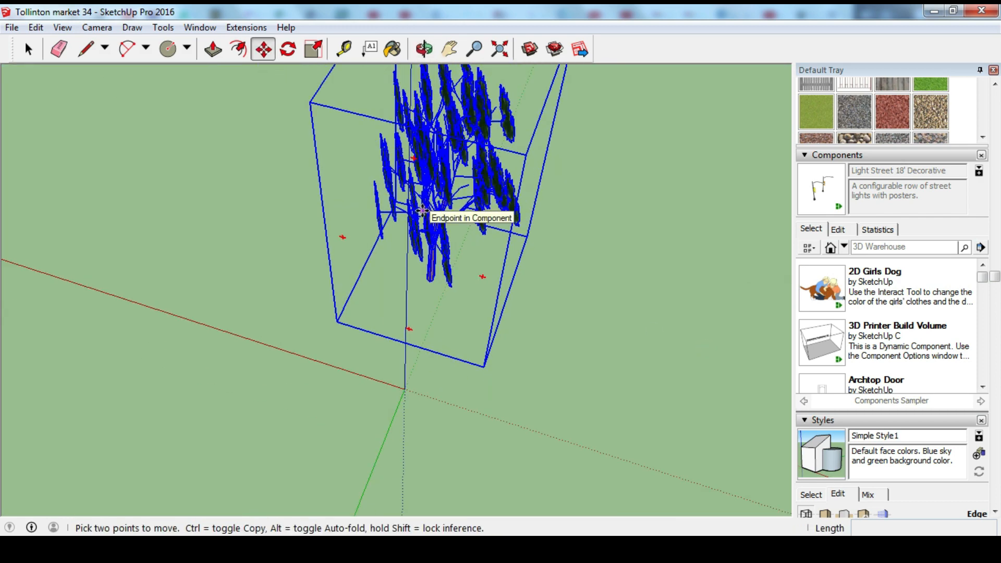
scroll(423, 211, down, 3)
scroll(334, 99, down, 3)
middle_drag(324, 112, 159, 23)
click(162, 27)
click(233, 132)
drag(374, 73, 375, 213)
Step: Move the tree from the origin onto the parking lot paving, in front of the motorbikes and parked cars
click(29, 49)
click(183, 170)
scroll(183, 170, down, 5)
middle_drag(184, 170, 537, 192)
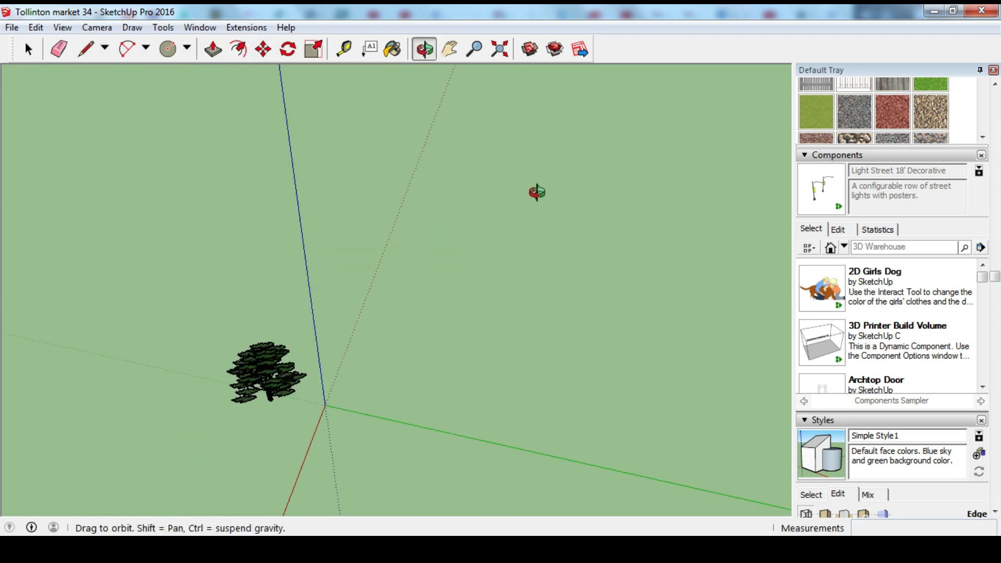
click(451, 56)
middle_drag(396, 292, 447, 261)
scroll(447, 262, down, 3)
drag(610, 273, 539, 279)
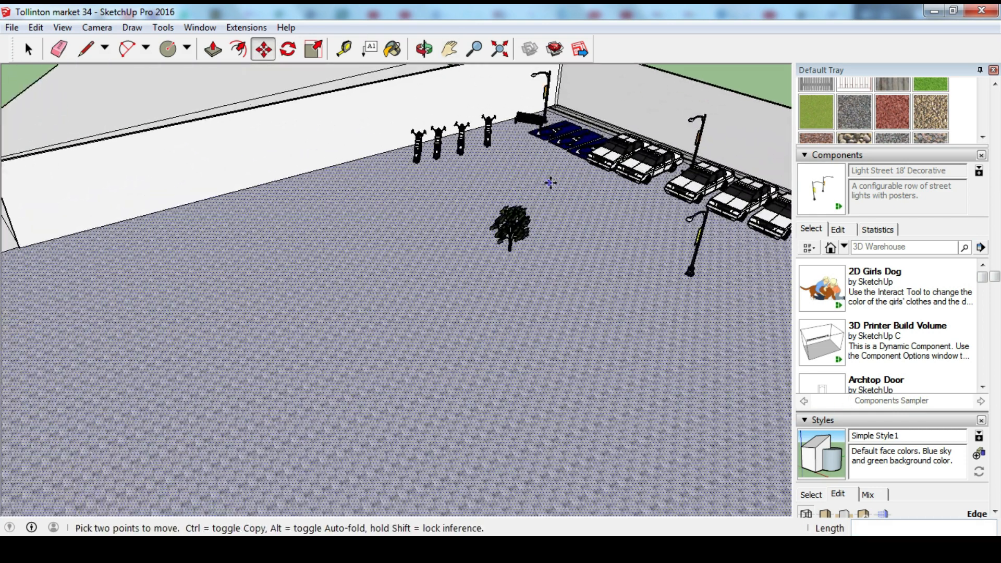
Step: Stretch the tree on the paving taller along the blue axis with the Scale tool
middle_drag(547, 179, 599, 219)
click(166, 28)
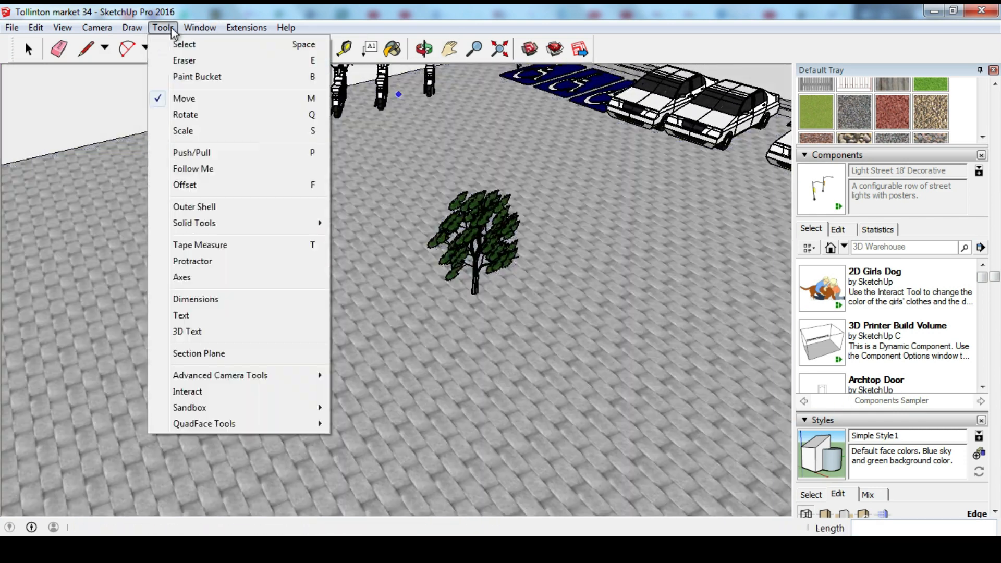
click(185, 130)
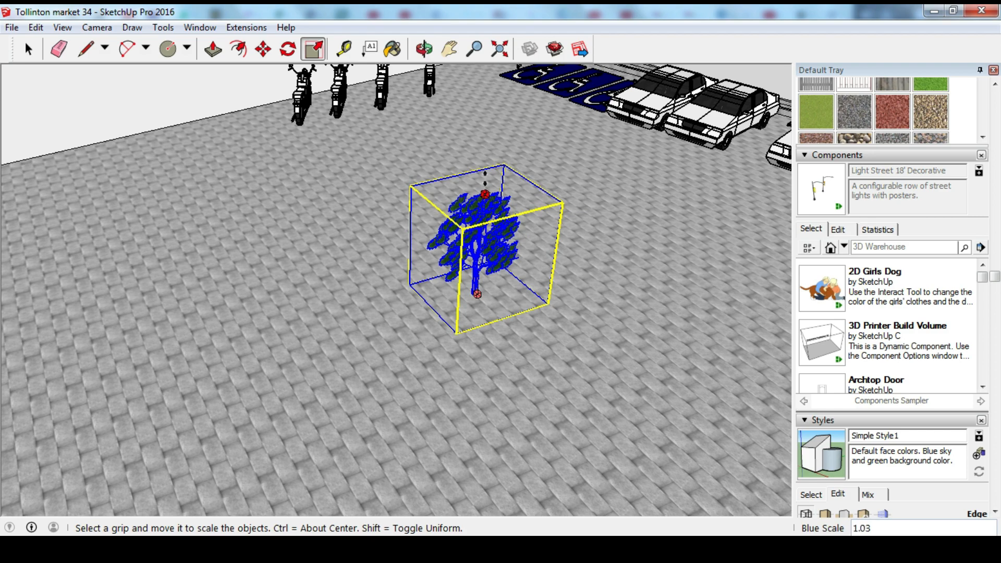
key(Escape)
middle_drag(496, 326, 504, 360)
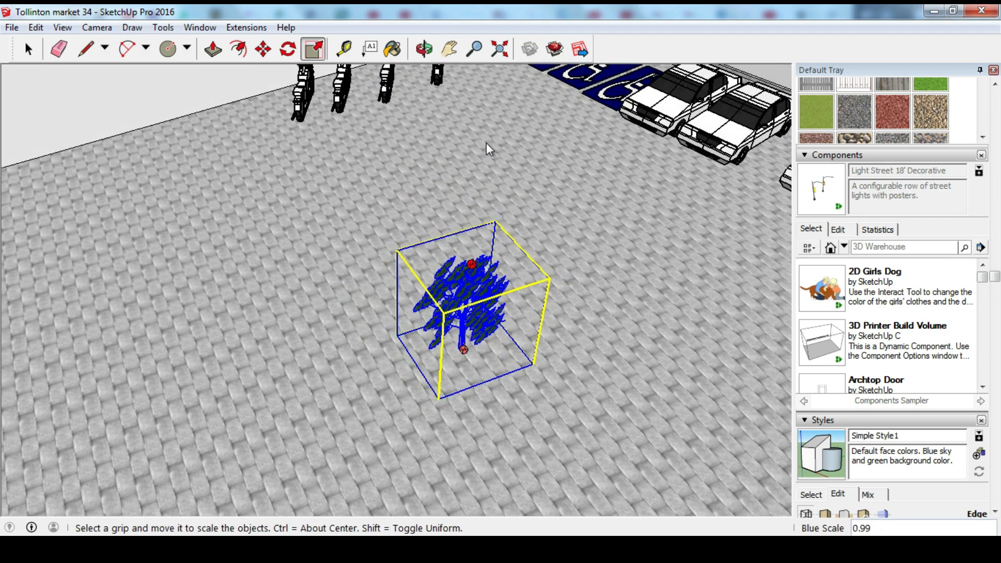
middle_drag(488, 209, 522, 261)
click(557, 238)
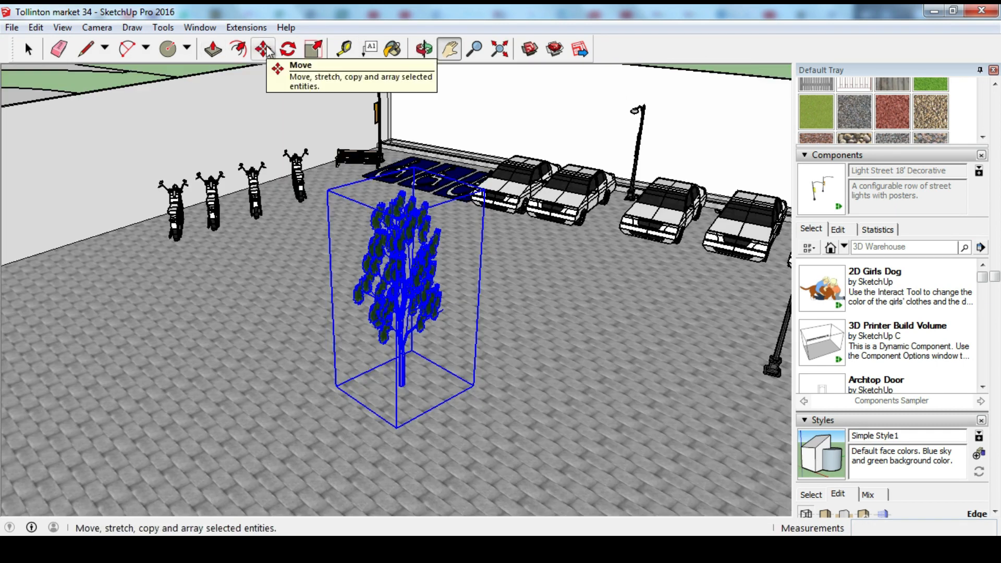
Step: Scale the tree up further in height and widen its crown on two sides
click(200, 27)
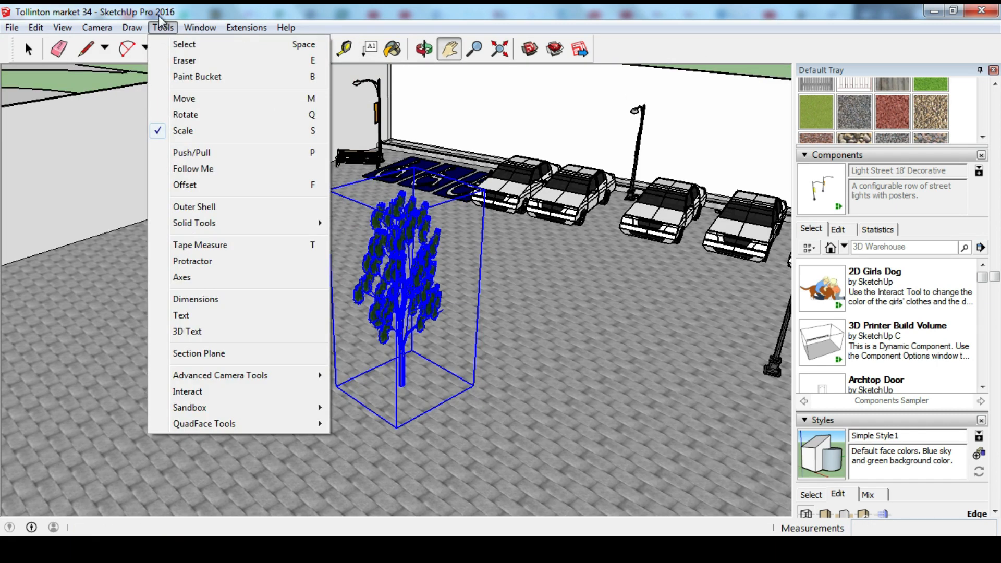
click(194, 127)
drag(406, 190, 407, 107)
drag(441, 275, 492, 300)
drag(390, 283, 364, 293)
Step: Deselect the tree and open a motorbike beside the side wall for component editing
scroll(360, 289, down, 3)
middle_drag(495, 245, 632, 296)
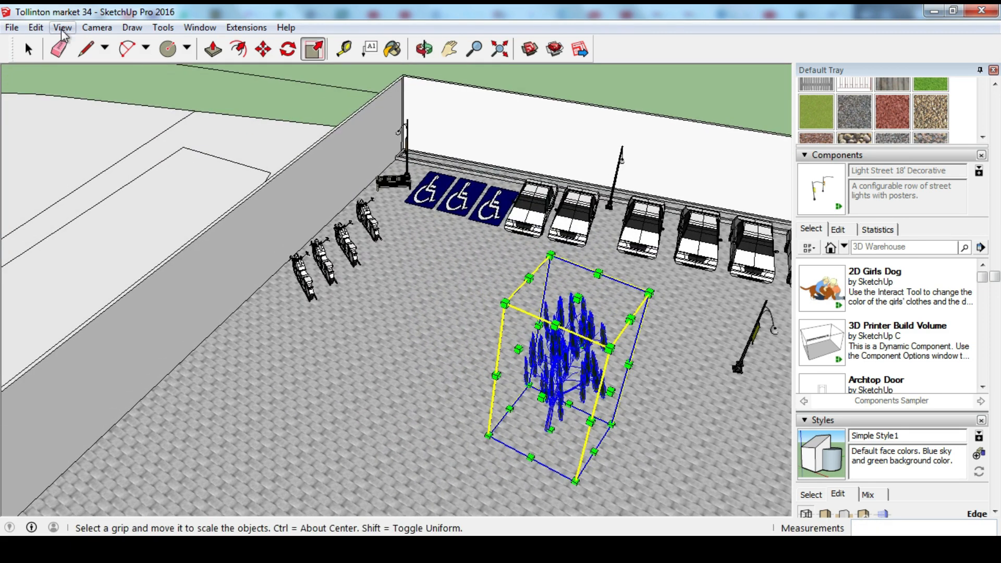
click(29, 49)
click(542, 120)
middle_drag(718, 213, 566, 172)
scroll(451, 152, up, 7)
middle_drag(452, 152, 584, 230)
double_click(479, 204)
scroll(530, 188, up, 2)
Step: Paint the motorbike's fuel tank faces with red Color A05 from the Colors collection
key(b)
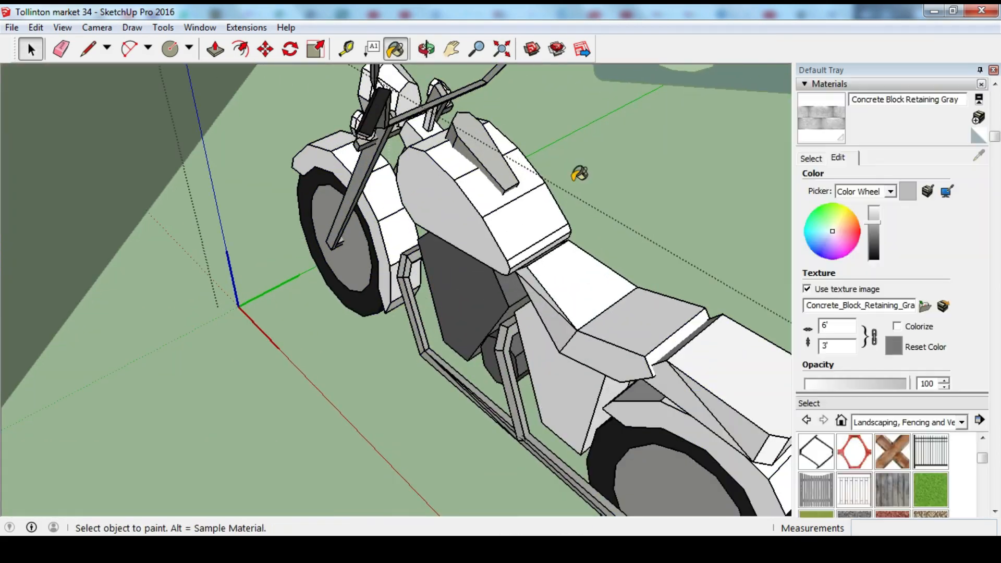
click(962, 422)
click(829, 234)
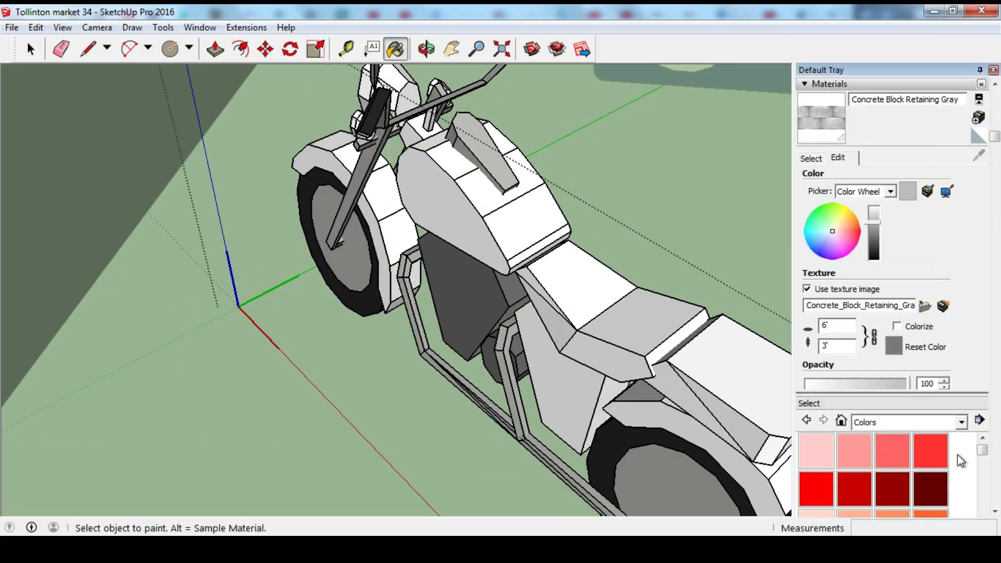
click(816, 489)
click(453, 219)
click(510, 211)
click(510, 216)
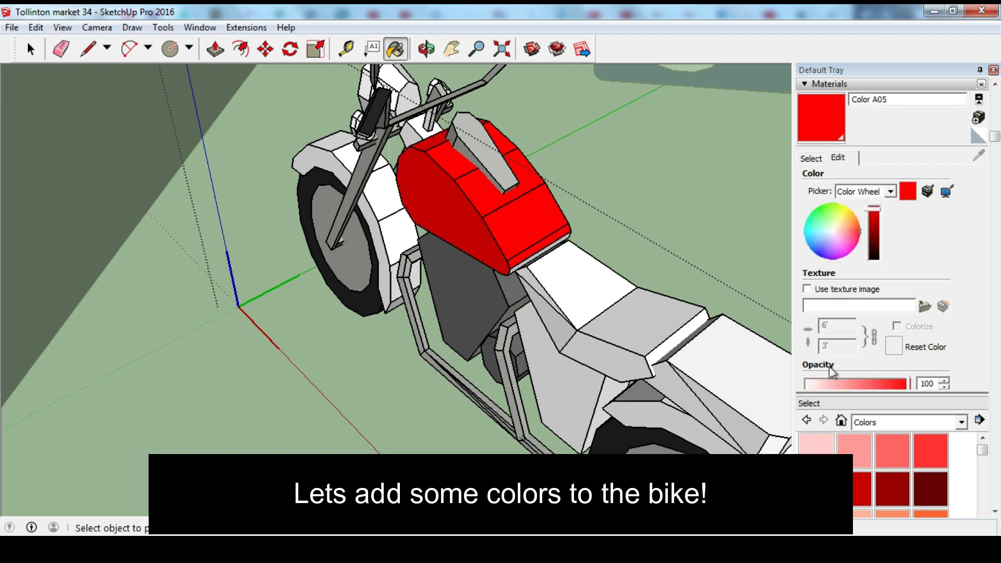
Step: Paint the faces of the motorbike's front and rear seats with dark grey Color M07
click(629, 282)
click(593, 346)
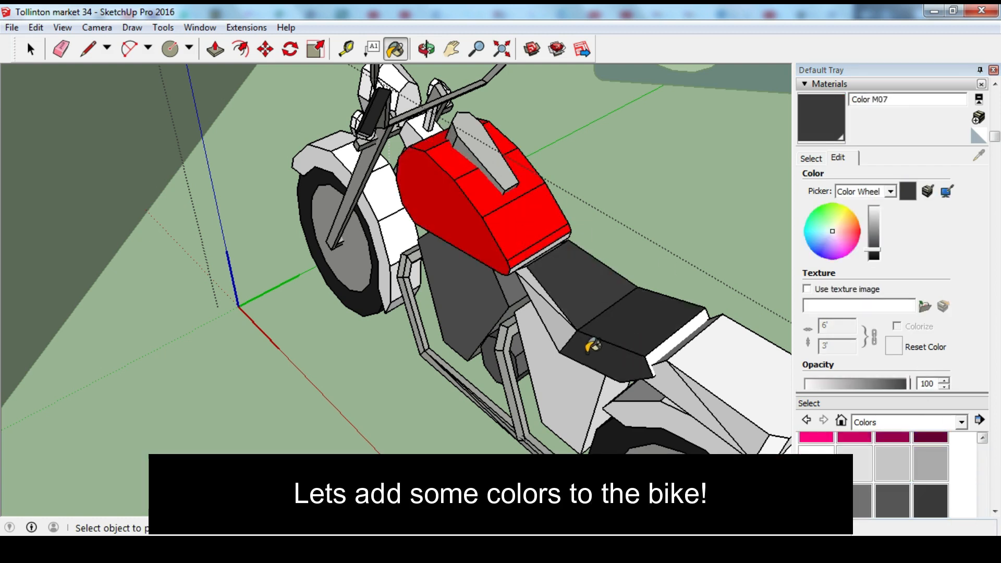
middle_drag(556, 298, 302, 281)
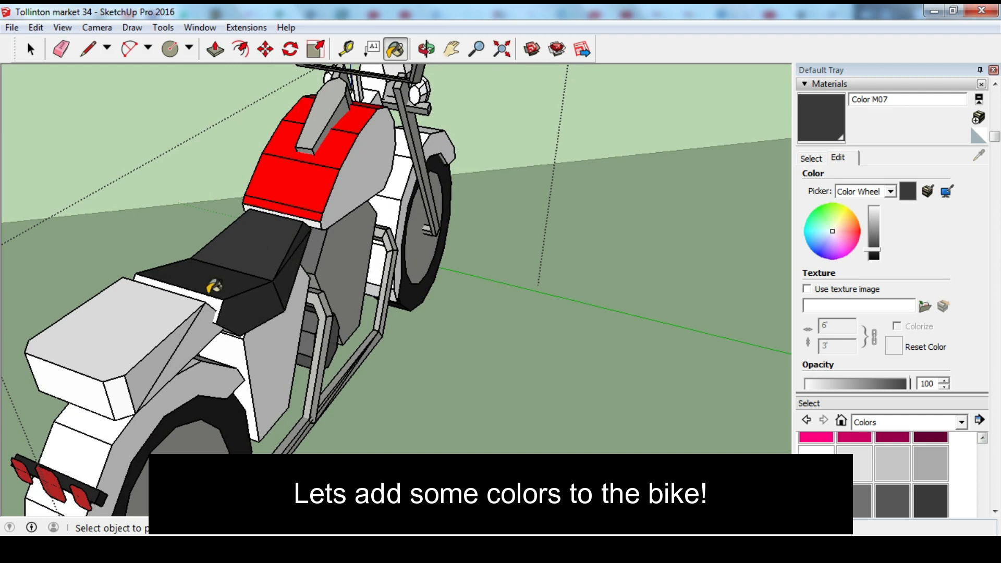
click(213, 288)
click(182, 336)
middle_drag(87, 385, 329, 357)
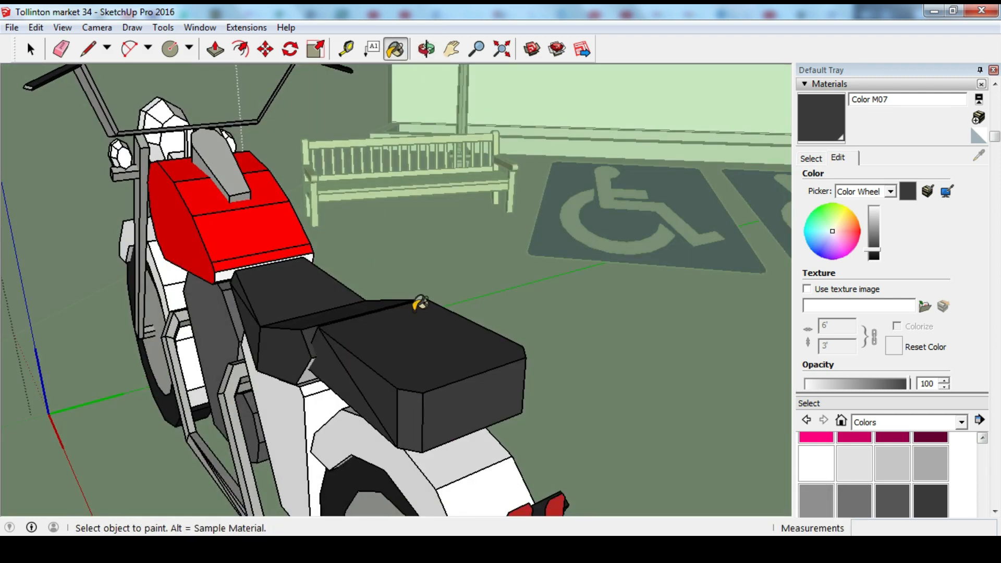
Step: Choose grey Color M04 for the motorbike's rear and golden Color D05 for its headlight, finishing the bike's colouring
middle_drag(420, 304, 343, 276)
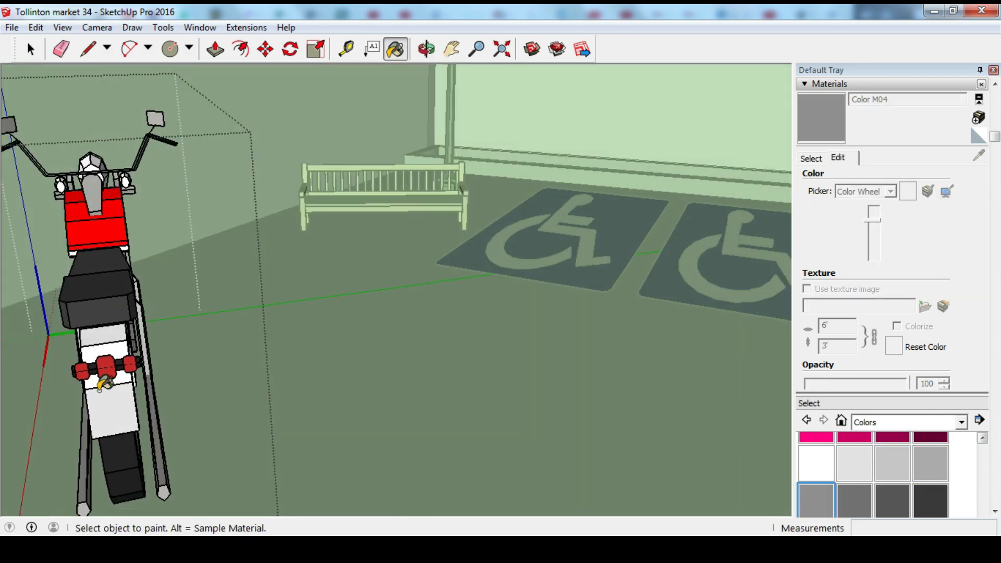
middle_drag(116, 337, 253, 292)
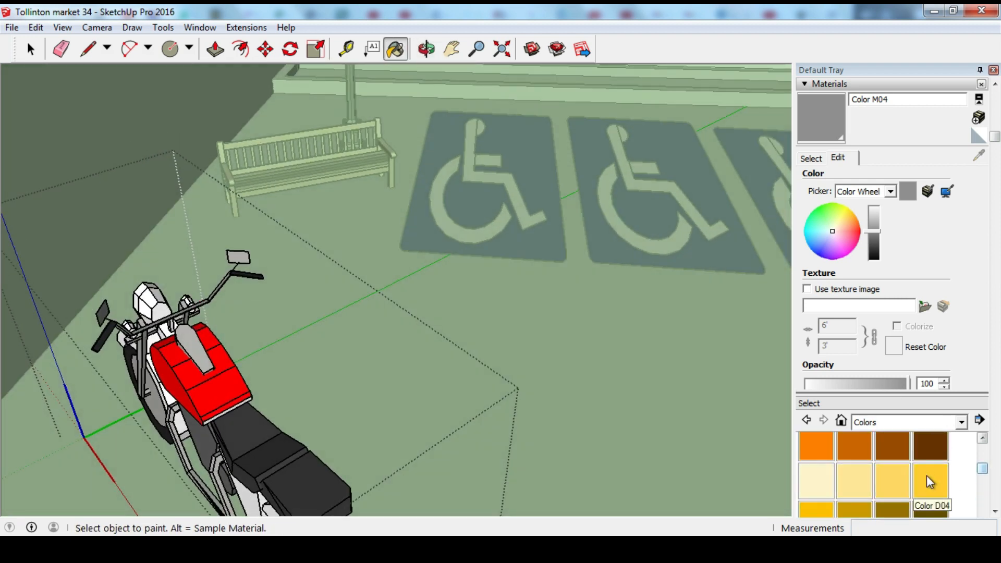
click(807, 447)
scroll(139, 298, up, 3)
scroll(169, 277, down, 6)
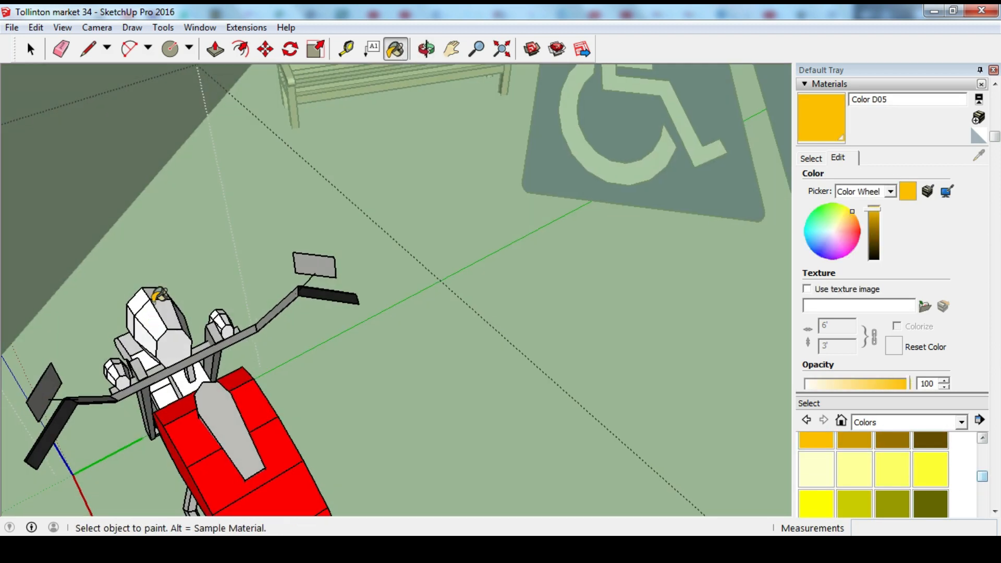
click(31, 49)
Step: Paint the curb around the planting strip behind the parked cars with black Color M09
scroll(148, 76, down, 2)
middle_drag(641, 392, 597, 351)
scroll(597, 350, down, 3)
scroll(392, 67, up, 4)
click(395, 49)
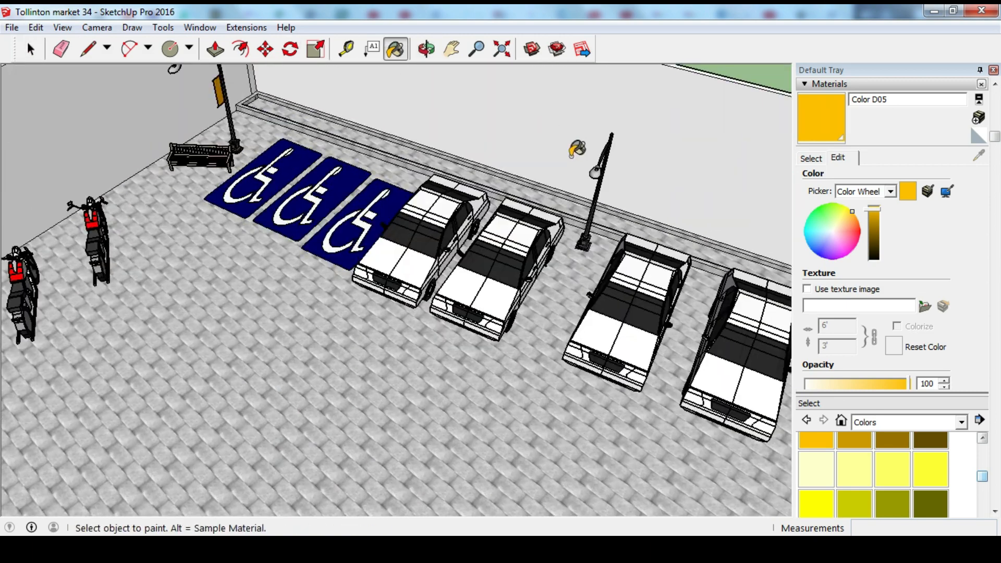
click(854, 452)
scroll(607, 219, up, 5)
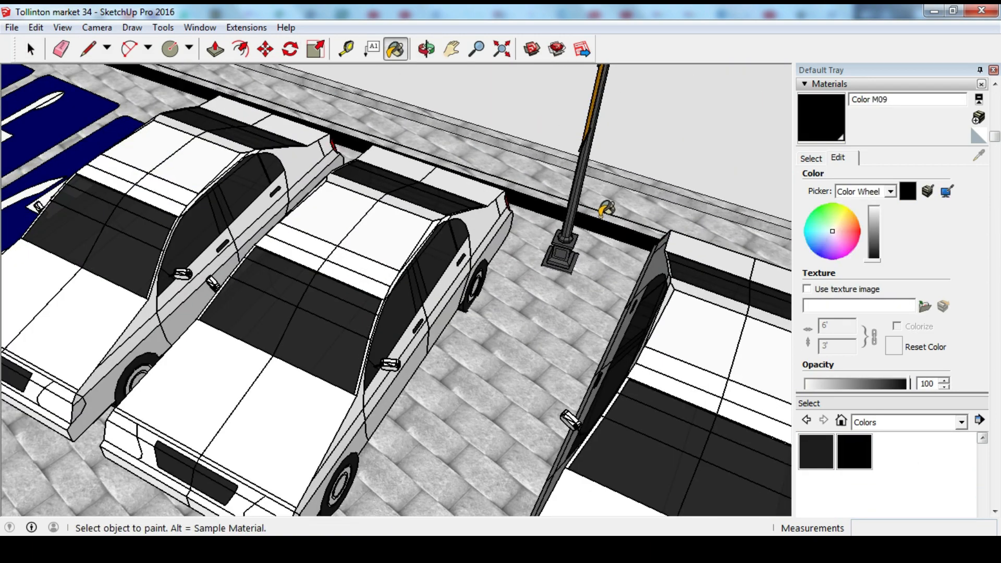
scroll(447, 96, down, 5)
scroll(290, 99, up, 5)
scroll(313, 90, down, 4)
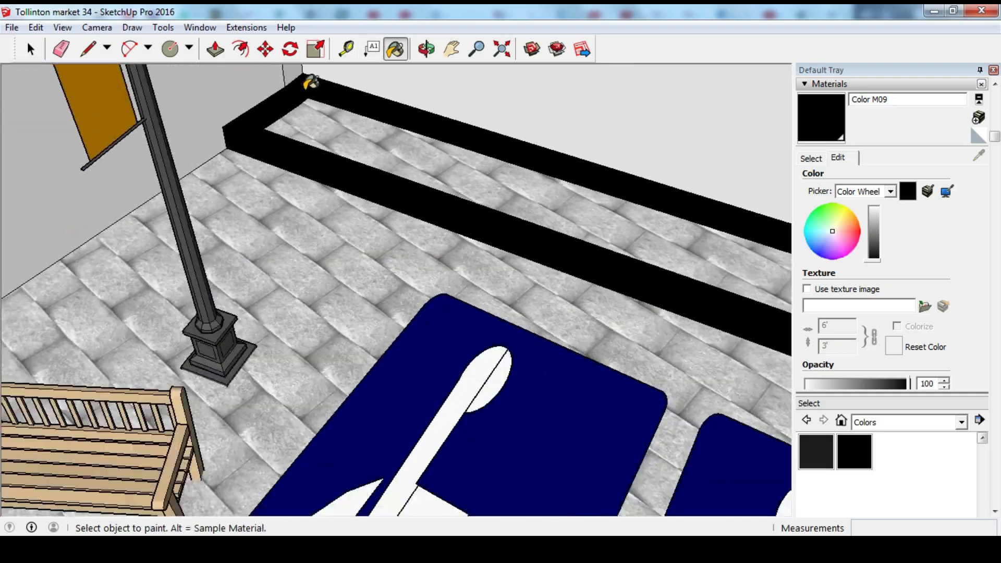
scroll(311, 83, down, 4)
scroll(683, 212, up, 8)
middle_drag(677, 212, 610, 180)
mouse_move(675, 267)
middle_down()
mouse_move(915, 214)
mouse_move(947, 266)
middle_up()
Step: Fill the ground inside the black-curbed planting strip with the Groundcover Sand Smooth material from Landscaping, Fencing and Vegetation
click(900, 423)
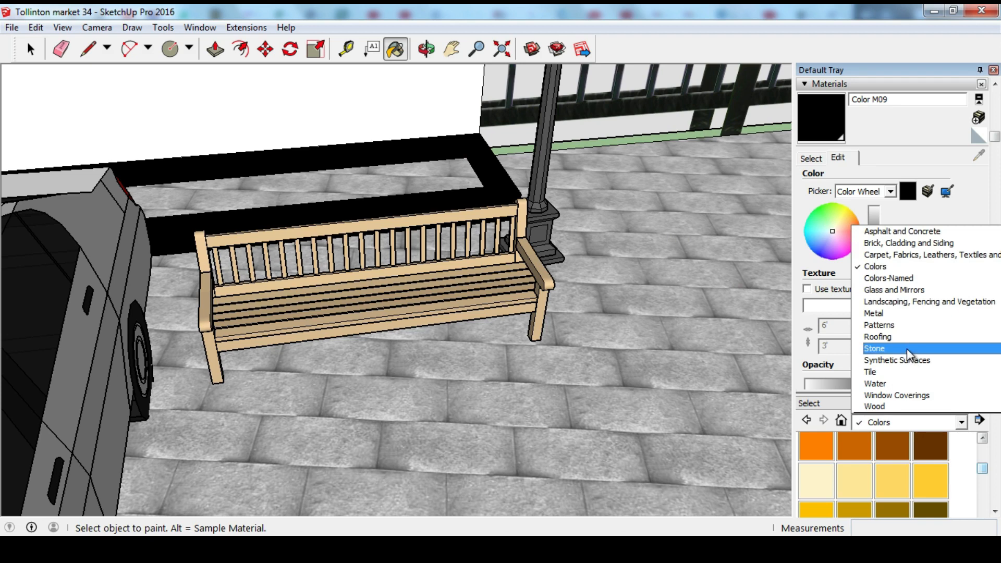
click(896, 301)
scroll(861, 469, down, 2)
click(855, 466)
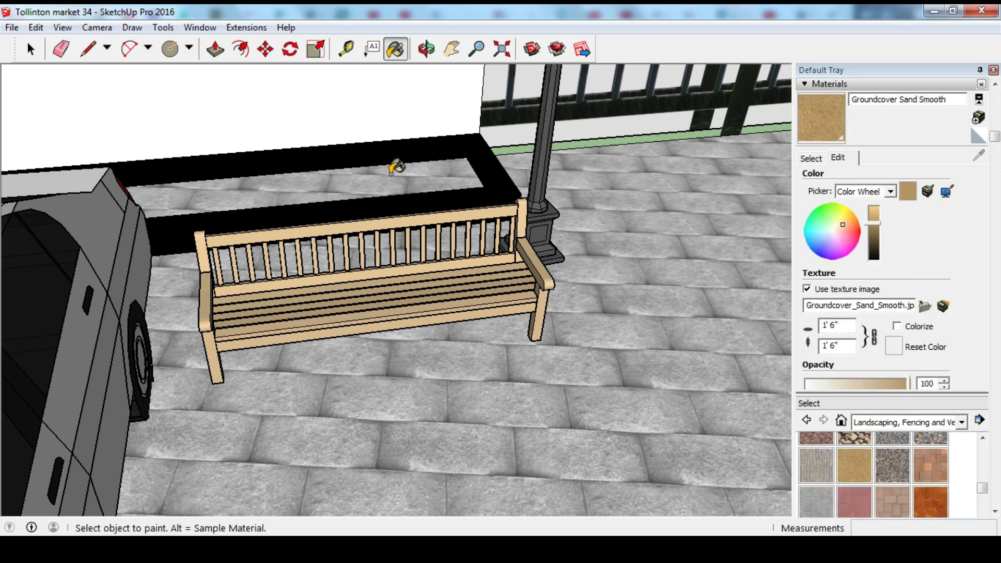
Step: Move the tree from the open paving into the sand planting strip behind the last cars near the bench
scroll(396, 163, down, 10)
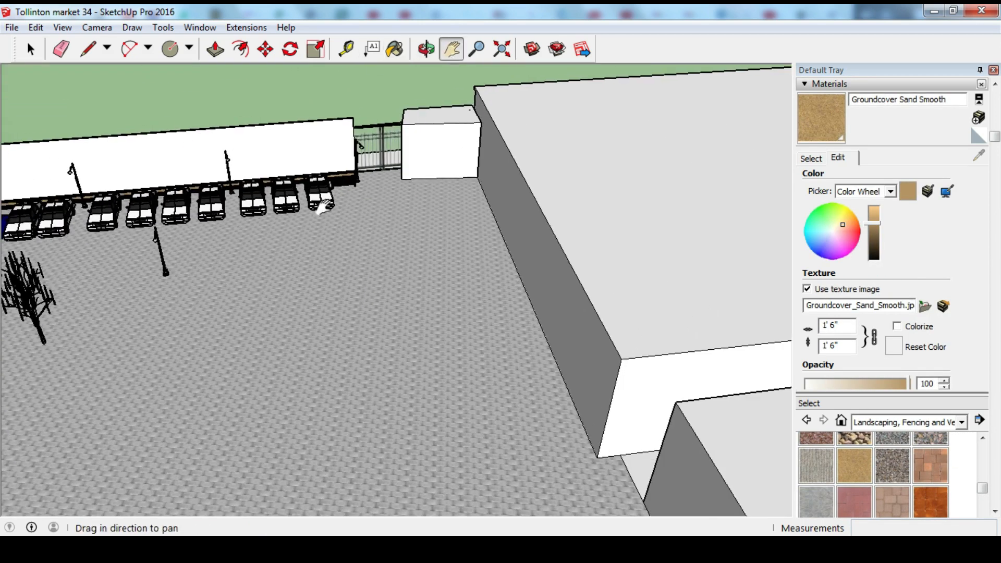
shift+middle_drag(323, 207, 131, 64)
scroll(563, 167, up, 7)
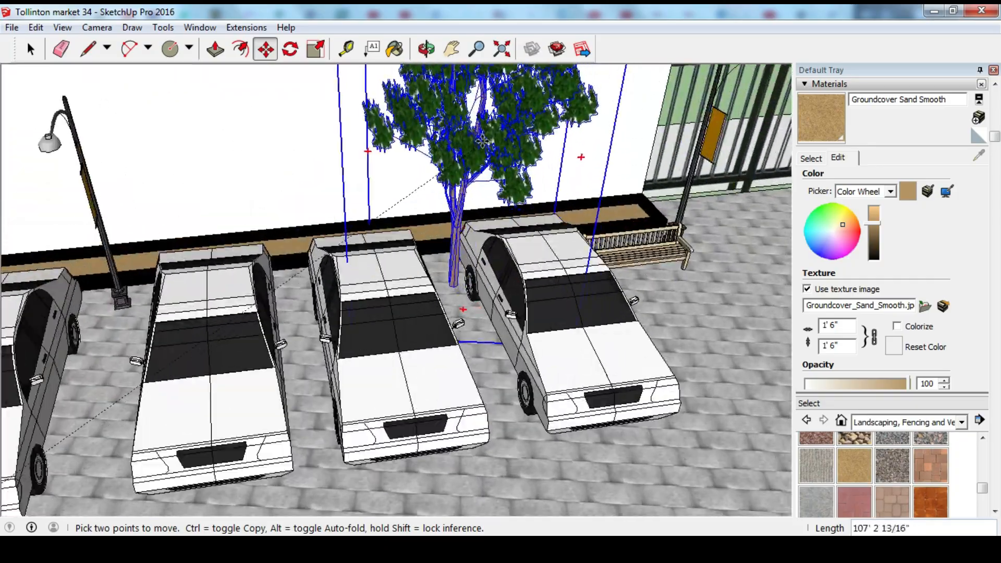
click(425, 206)
scroll(425, 203, down, 3)
middle_drag(417, 193, 417, 235)
scroll(369, 106, up, 5)
scroll(368, 106, down, 5)
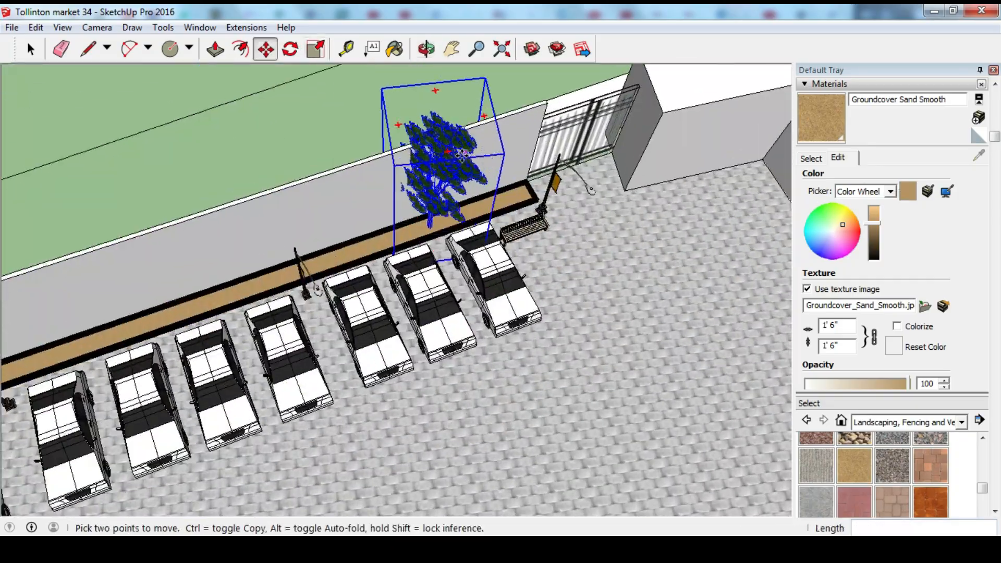
Step: Scale the tree in the planting strip along the green axis to about 0.81
scroll(430, 120, up, 2)
click(201, 28)
mouse_move(163, 28)
click(182, 128)
scroll(409, 92, up, 2)
click(418, 95)
middle_drag(418, 96, 589, 141)
middle_drag(302, 203, 406, 220)
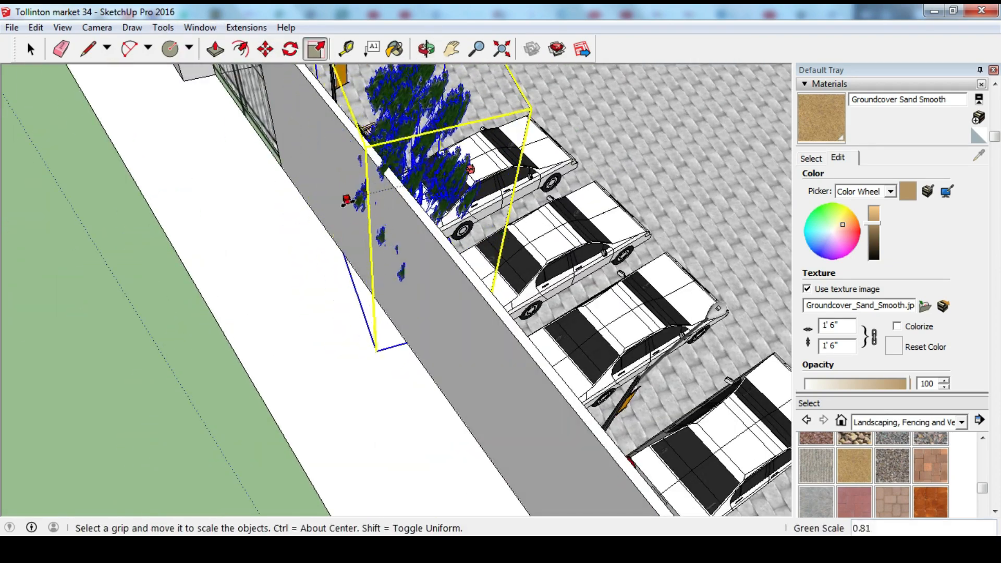
middle_drag(365, 195, 340, 223)
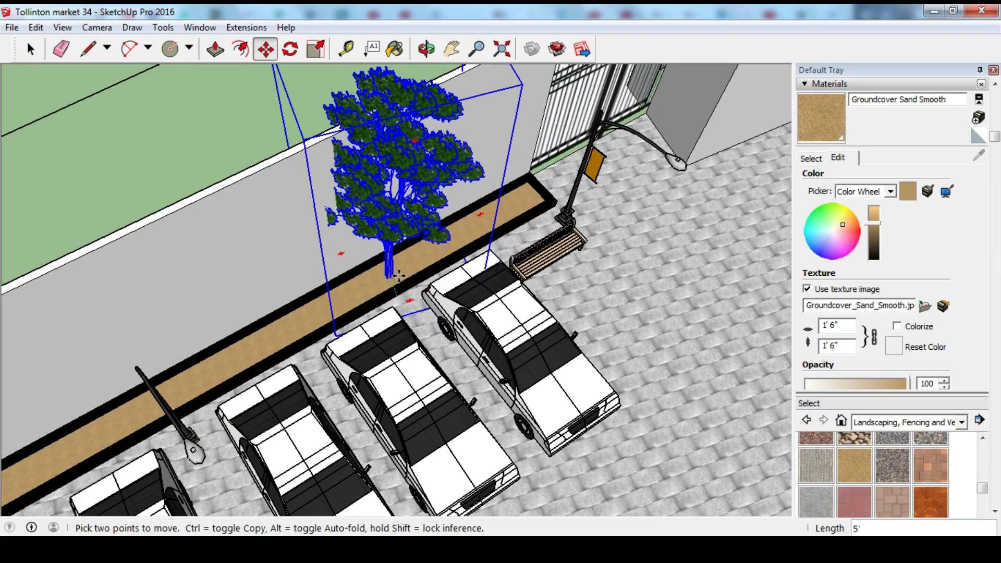
Step: Copy the tree about 25' along the sand planting strip, placing the copy beside the lamp post between the parked cars
scroll(397, 277, up, 4)
click(388, 281)
scroll(394, 243, down, 5)
middle_drag(397, 238, 331, 207)
scroll(283, 138, down, 1)
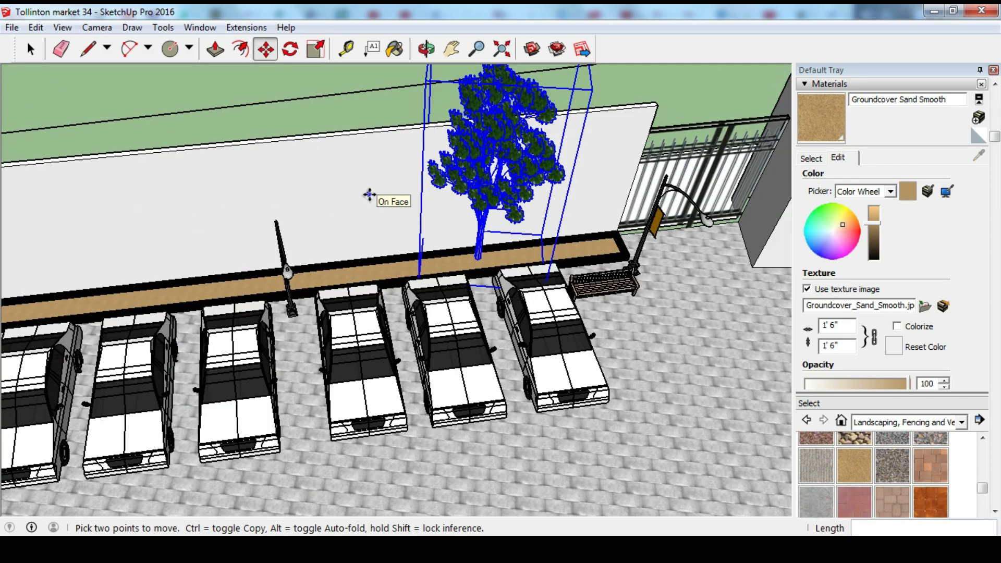
scroll(393, 263, up, 1)
click(463, 249)
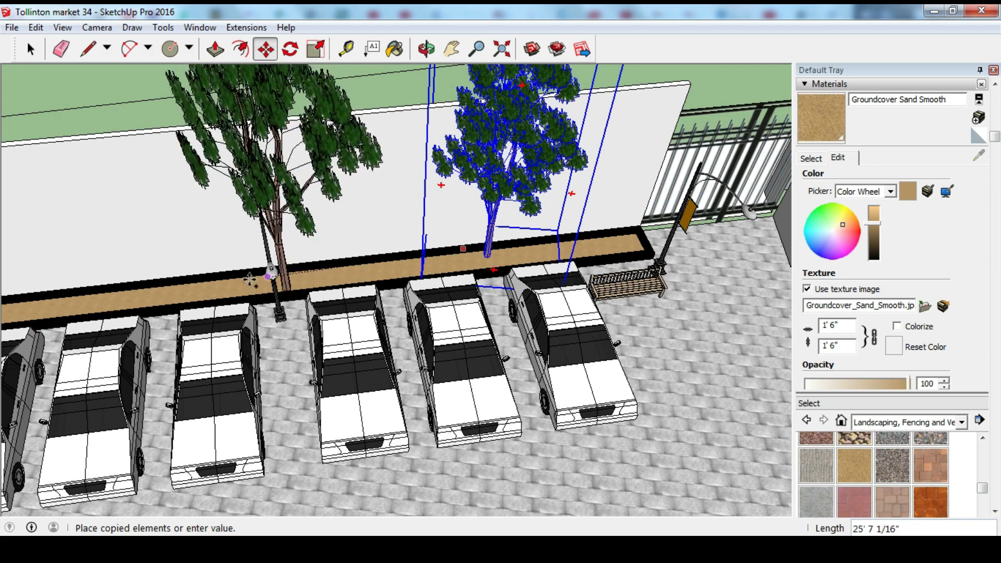
scroll(259, 281, up, 3)
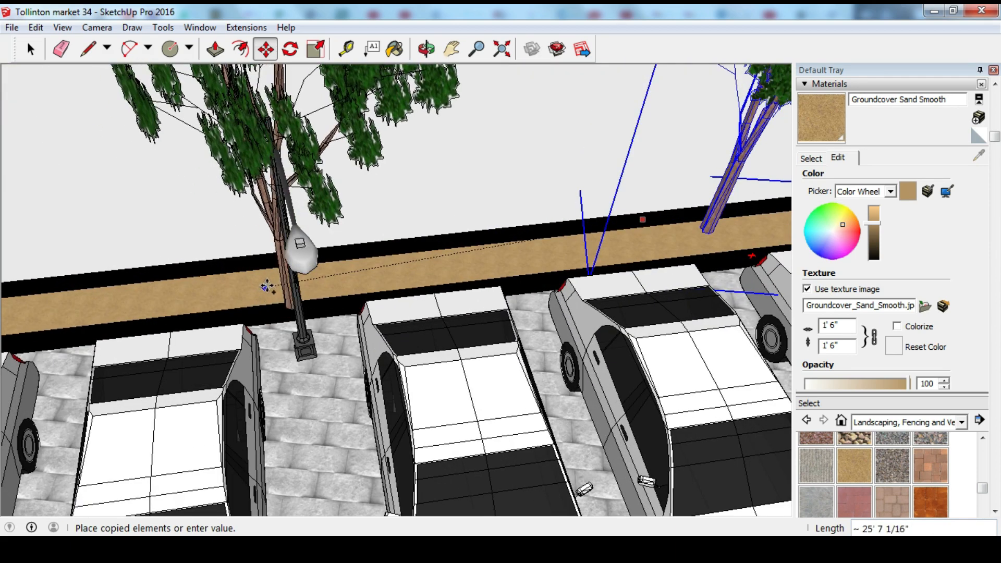
click(264, 274)
Step: Copy the tree farther along the sand strip, up to the strip's corner end behind the three disabled bays
click(265, 274)
scroll(266, 274, down, 5)
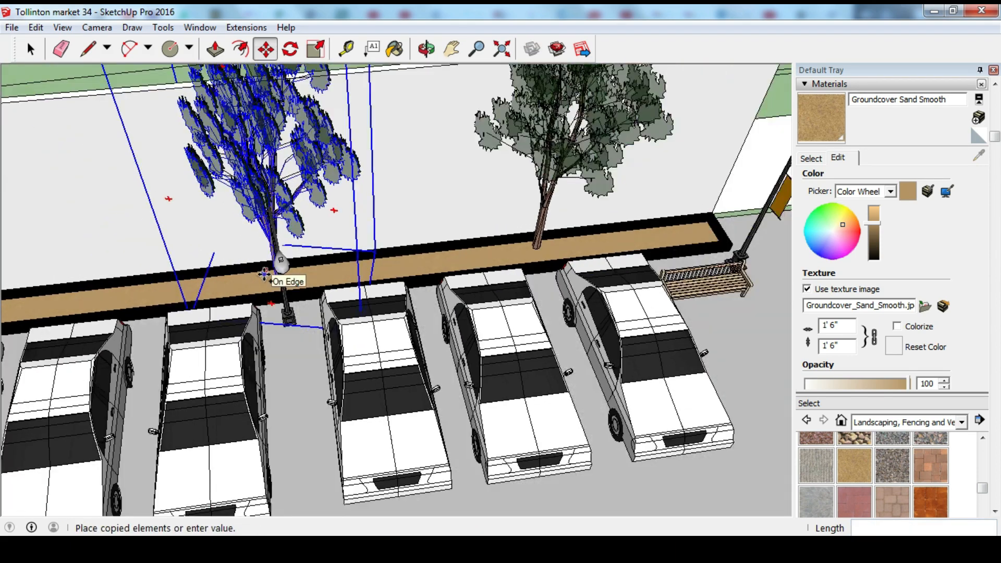
scroll(147, 286, up, 3)
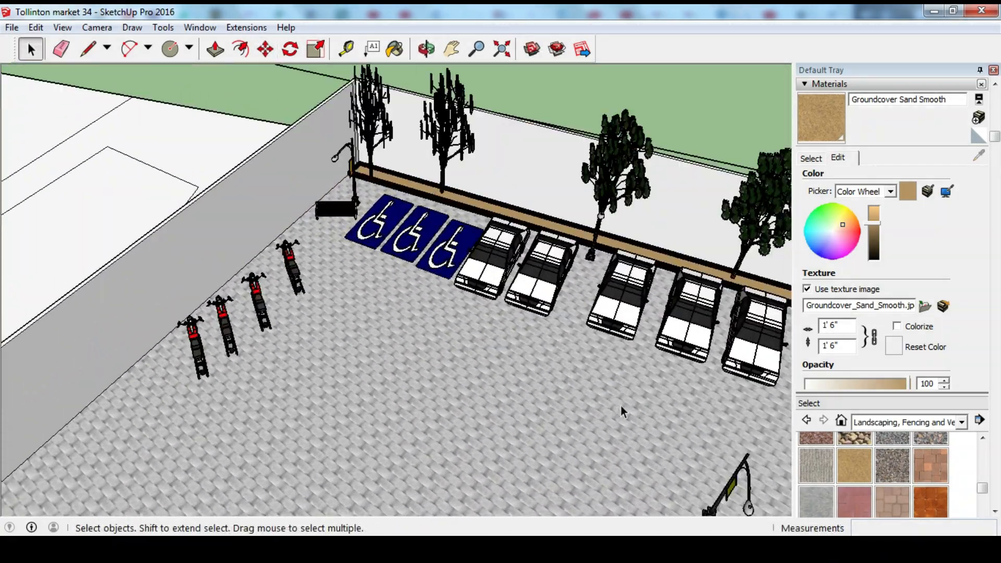
Step: Check the tree layout in the AutoCAD plan and copy the corner tree along the side wall past the motorbikes
mouse_move(512, 546)
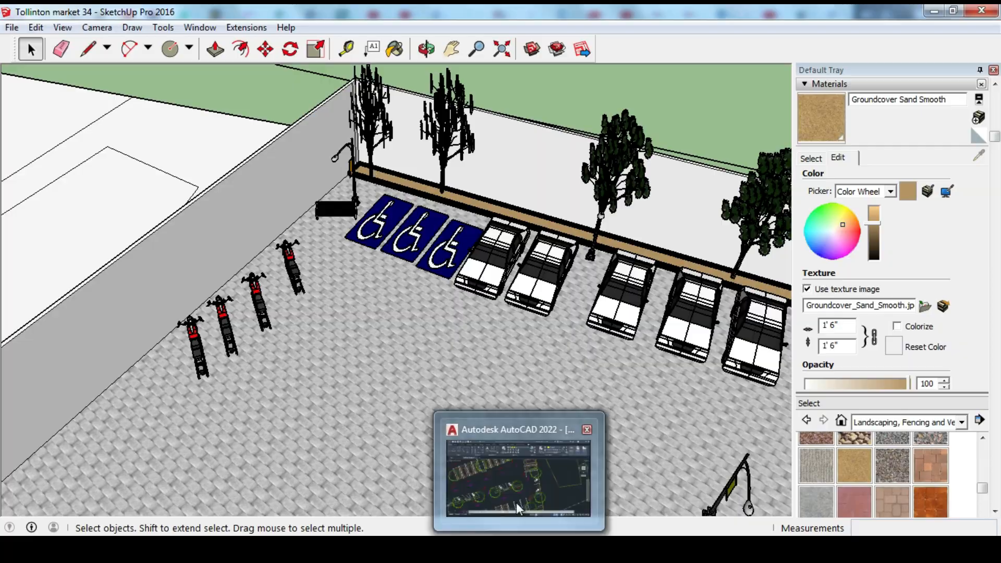
click(519, 507)
mouse_move(480, 546)
click(479, 477)
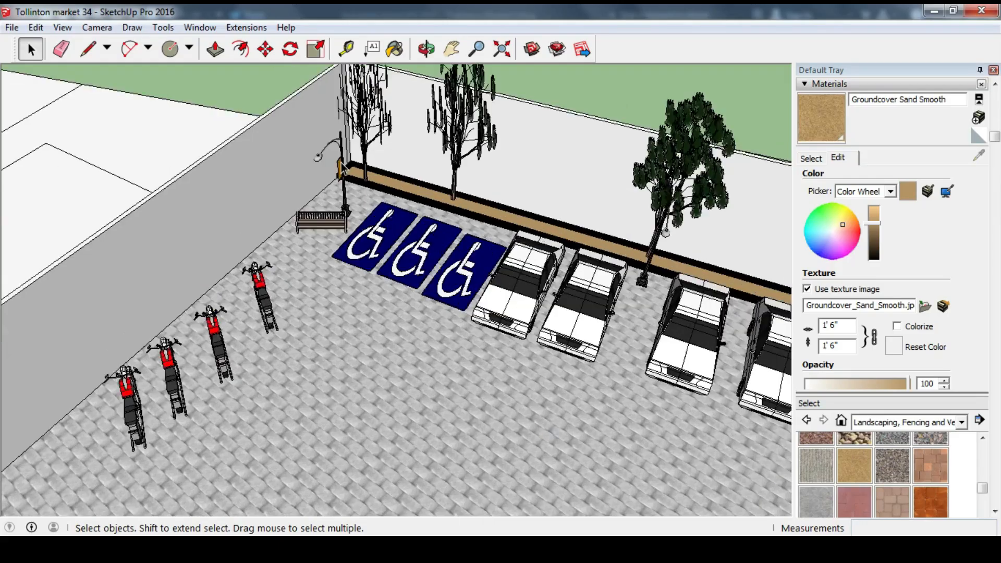
click(271, 47)
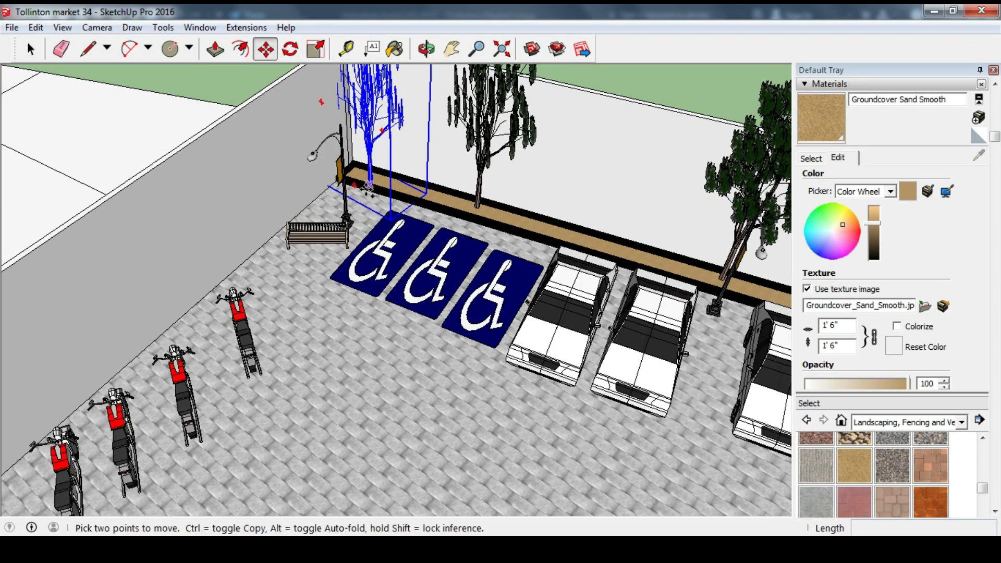
scroll(274, 291, up, 3)
middle_drag(274, 291, 224, 250)
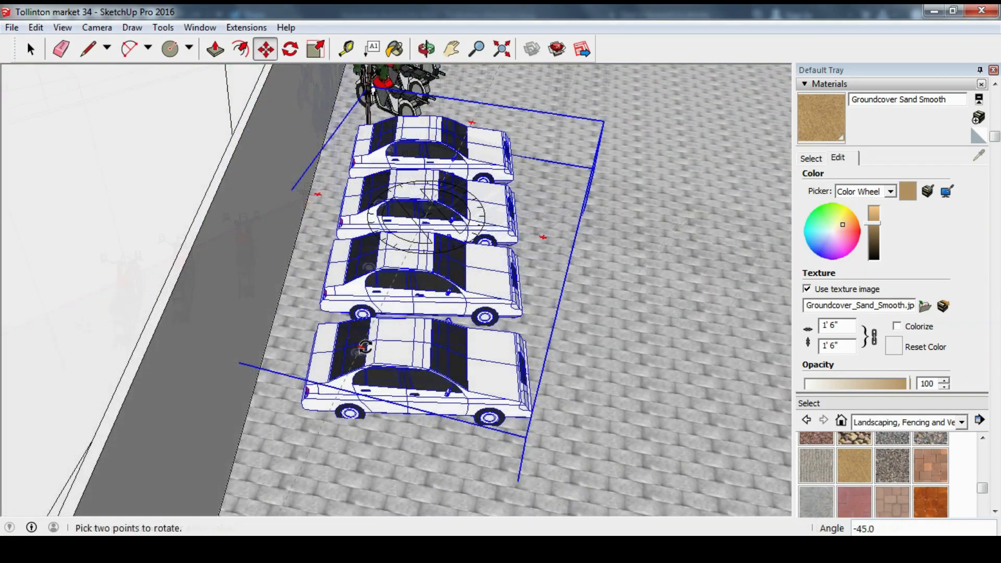
Step: Rotate the row of four cars beside the side wall and check that row's layout in the AutoCAD plan
click(365, 347)
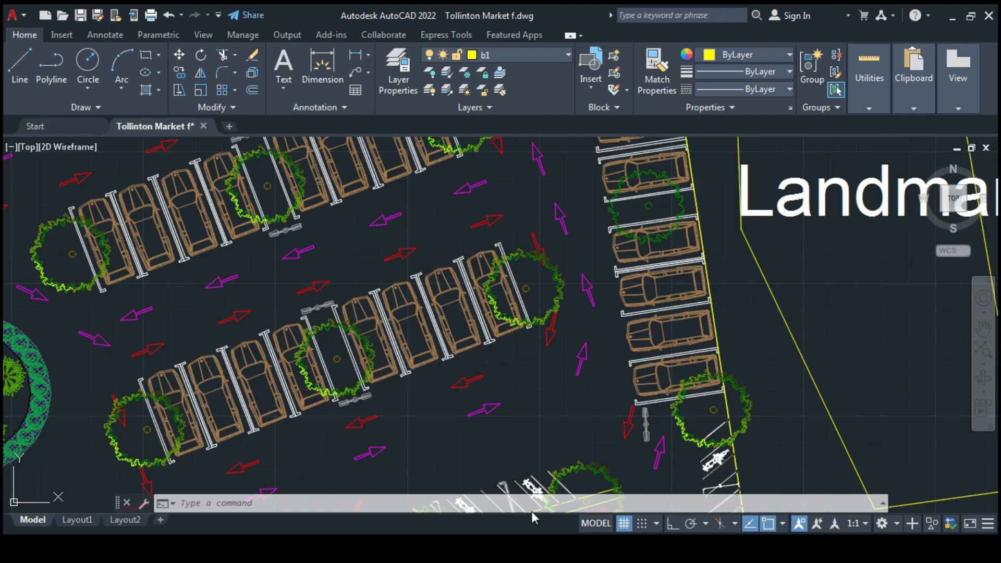
scroll(499, 335, down, 5)
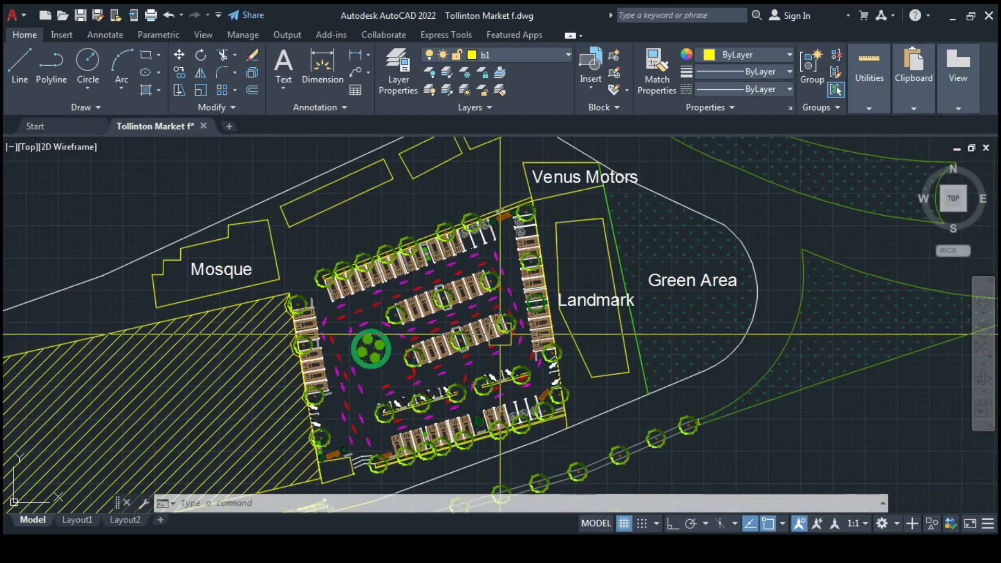
scroll(524, 294, up, 5)
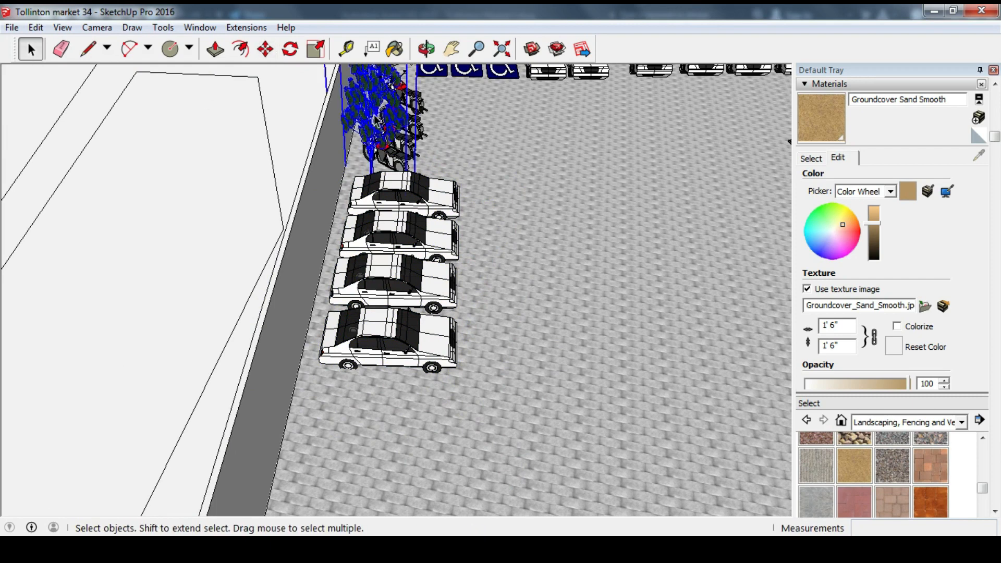
Step: Copy the tree onward along the side wall, between the parked cars and beside the two disabled bays
scroll(377, 120, up, 2)
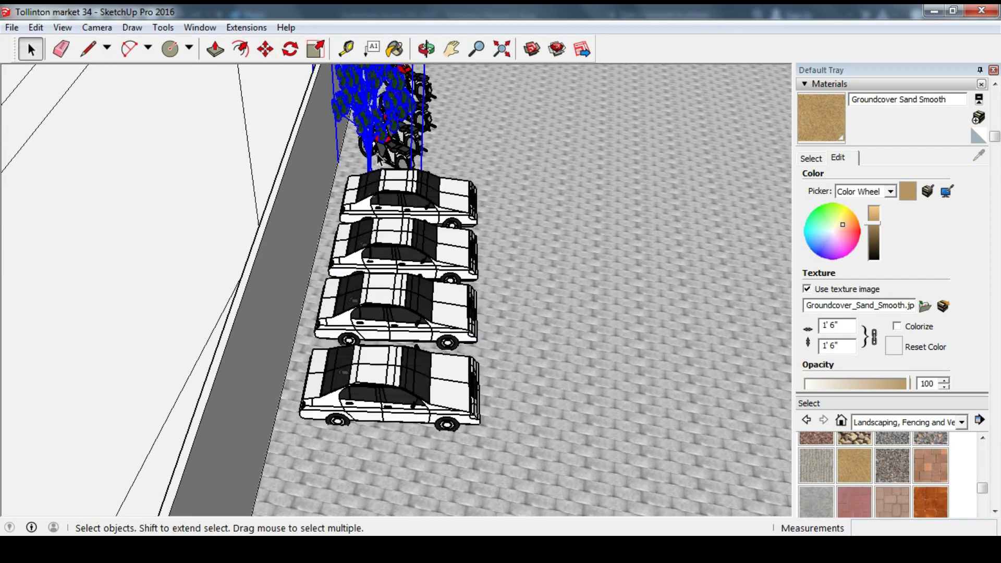
click(326, 113)
key(ctrl)
middle_drag(326, 113, 224, 353)
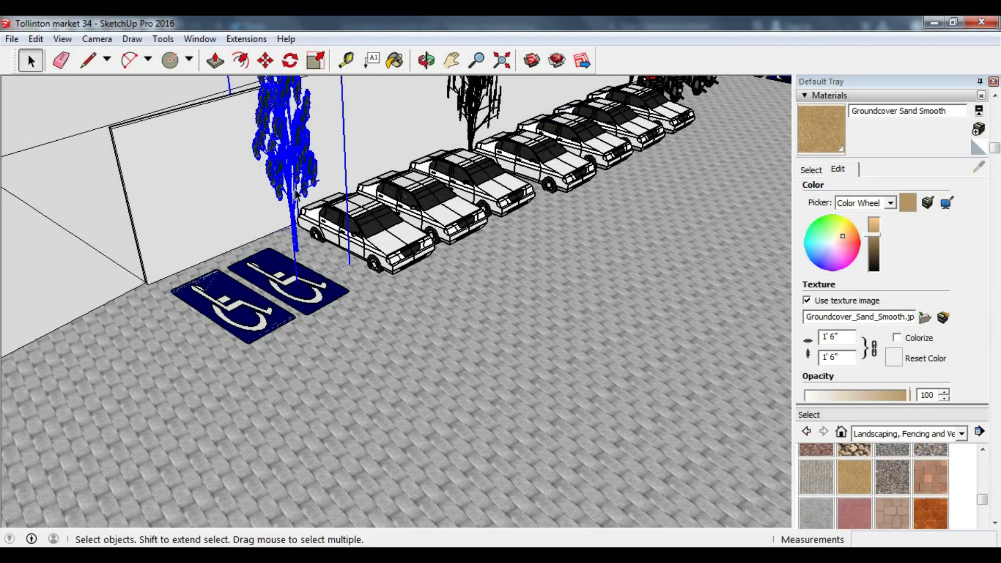
Step: Copy the tree past the two disabled bays toward the wall's end, checking its position against the AutoCAD plan
key(m)
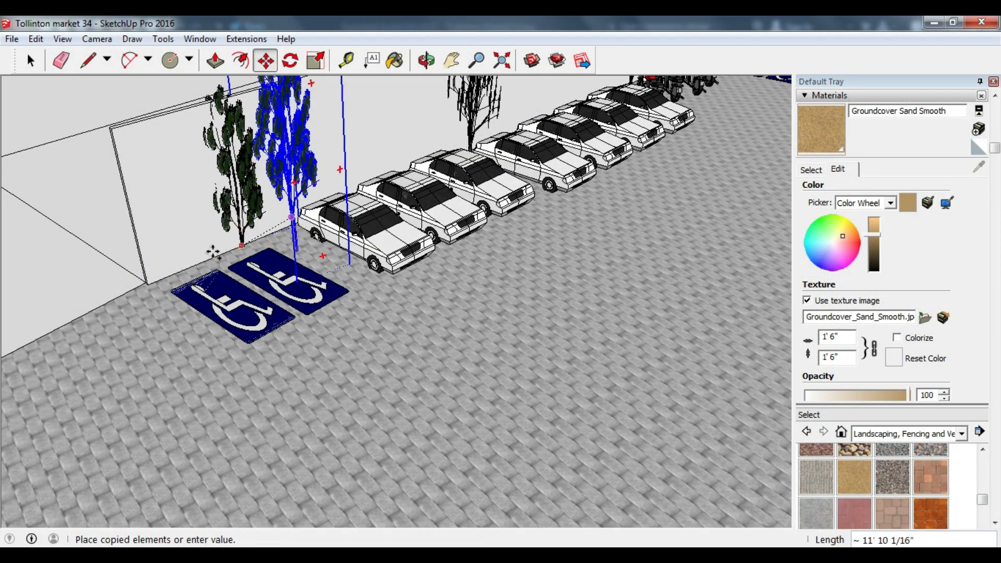
click(152, 299)
key(alt+Tab)
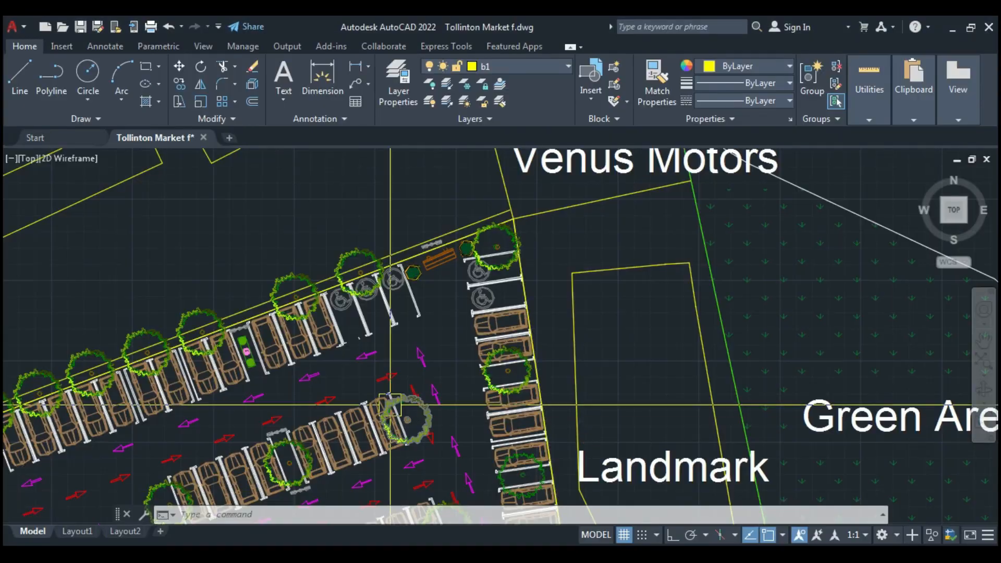
scroll(273, 365, up, 2)
key(alt+Tab)
Step: Move the last tree by 5' so it stands at the wall's end behind the outer disabled bay
mouse_move(436, 476)
middle_down()
mouse_move(262, 327)
mouse_move(148, 251)
middle_up()
scroll(147, 250, down, 5)
scroll(143, 183, up, 6)
scroll(303, 289, up, 3)
click(266, 60)
click(264, 303)
text(5')
key(Return)
scroll(302, 301, up, 3)
click(303, 289)
scroll(347, 274, down, 4)
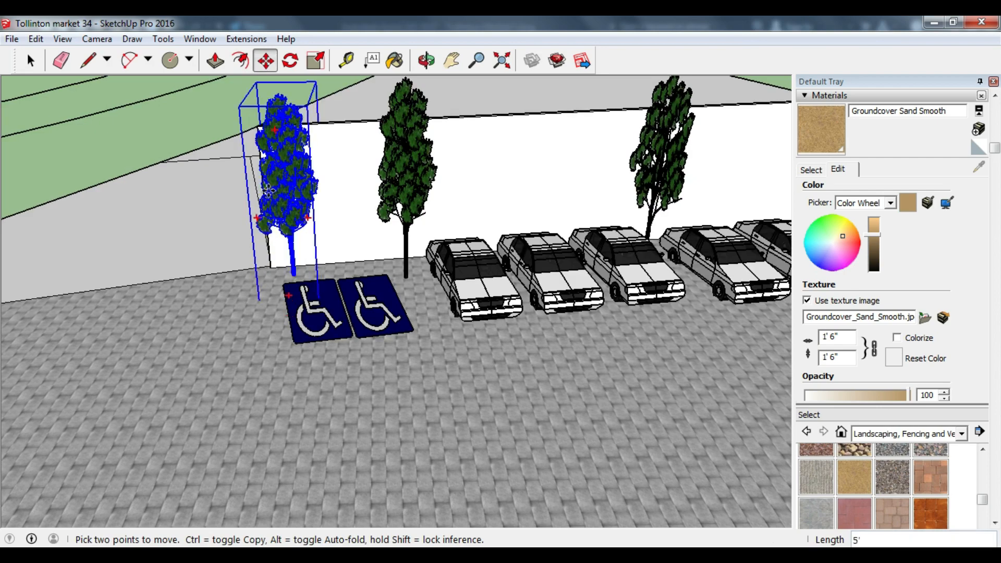
Step: Draw a long line across the paving from the opposite wall to the wall corner beside the two disabled bays
key(space)
click(176, 151)
scroll(243, 240, down, 4)
middle_drag(245, 252, 55, 334)
scroll(62, 344, down, 1)
click(451, 61)
drag(224, 371, 512, 172)
middle_drag(511, 175, 24, 222)
middle_drag(185, 229, 672, 212)
scroll(419, 136, up, 7)
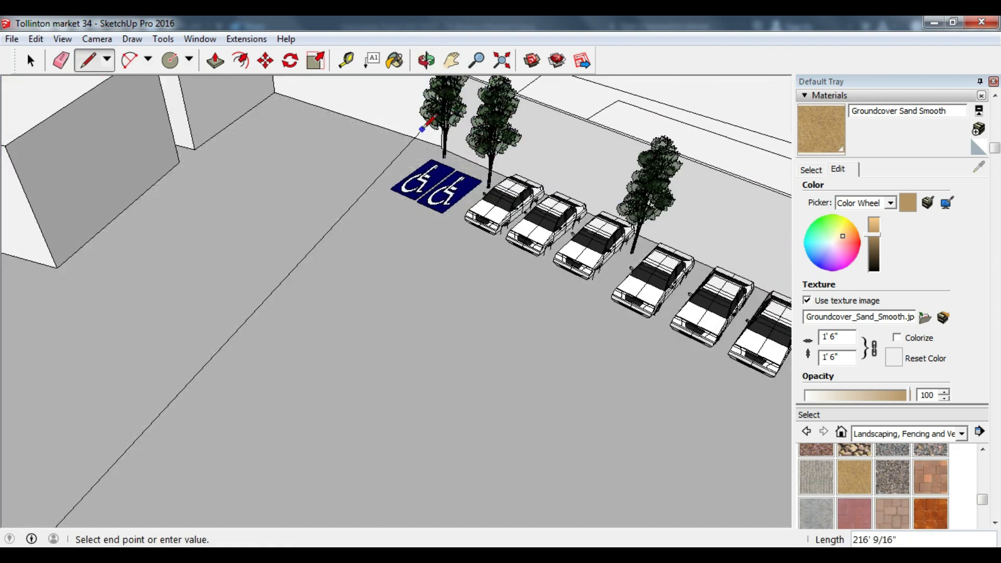
click(474, 171)
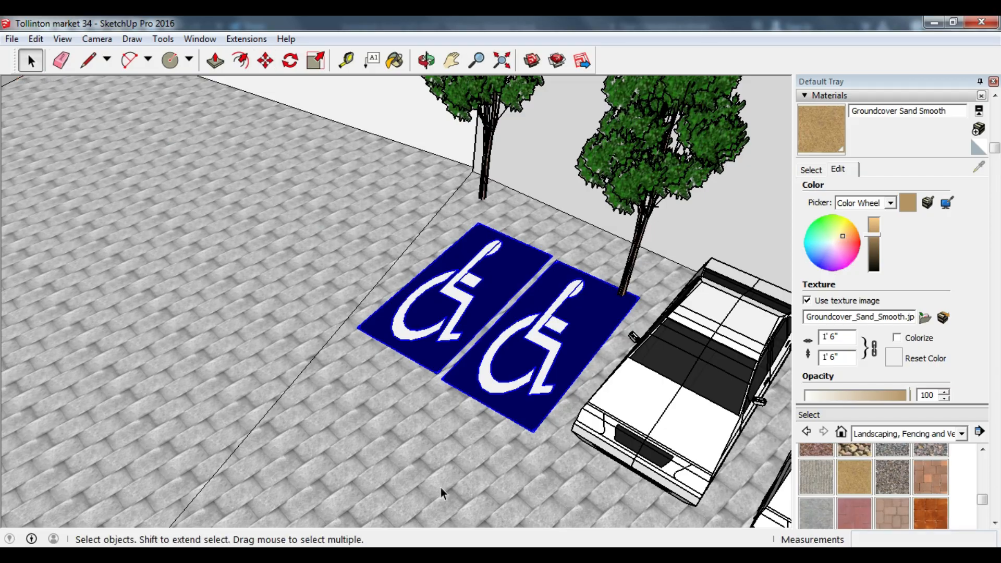
Step: Compare the parking row and planting strip near Venus Motors in the AutoCAD plan with the disabled-bay corner in the model
click(519, 557)
mouse_move(471, 557)
click(482, 491)
scroll(458, 364, down, 4)
scroll(458, 369, down, 2)
mouse_move(458, 369)
middle_down()
mouse_move(322, 319)
mouse_move(219, 303)
middle_up()
mouse_move(519, 557)
click(500, 502)
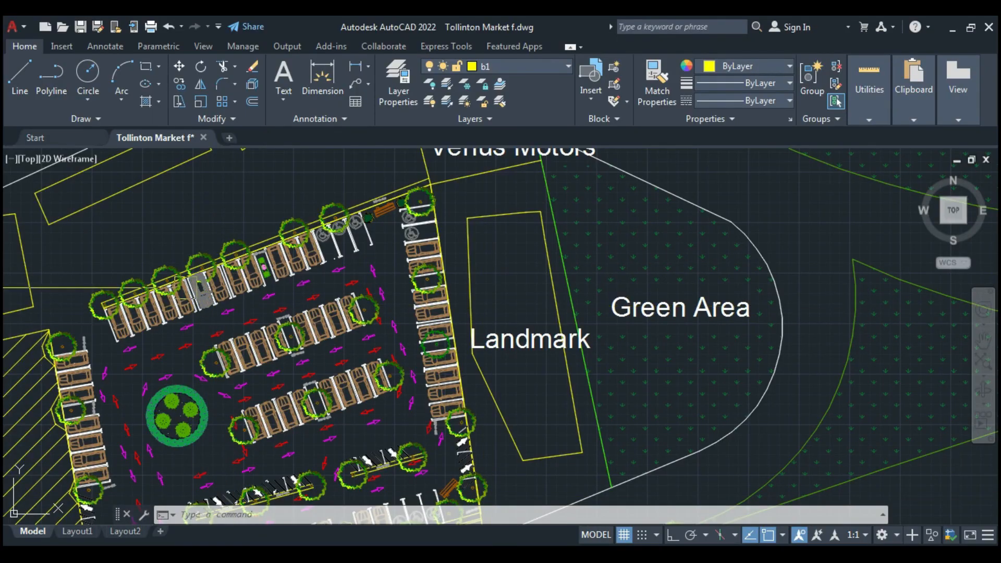
middle_drag(298, 345, 366, 390)
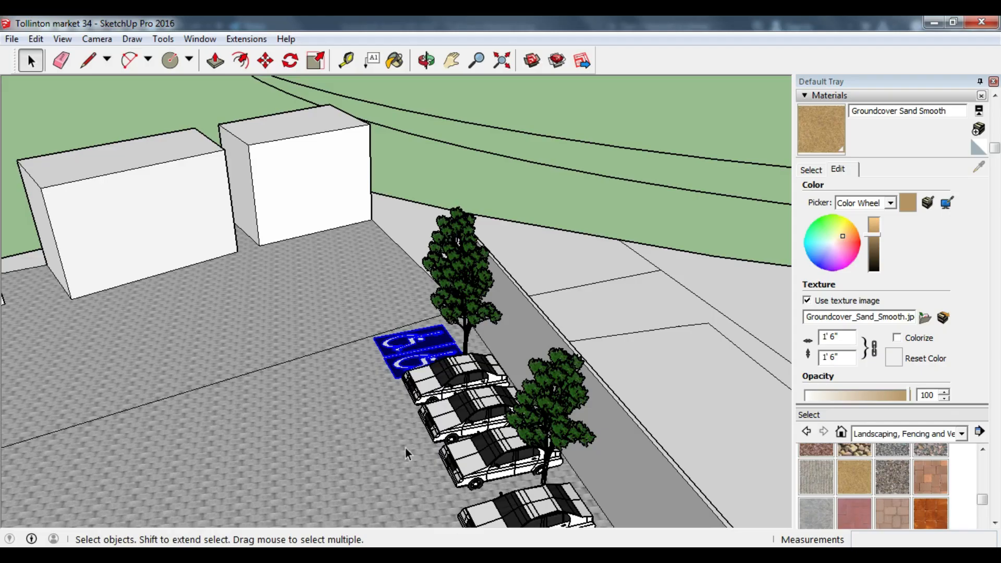
Step: Start a line at the wall corner beside the two disabled bays, running along the base of the adjoining wall
mouse_move(409, 453)
middle_down()
mouse_move(45, 449)
mouse_move(377, 318)
middle_up()
scroll(378, 318, up, 5)
key(l)
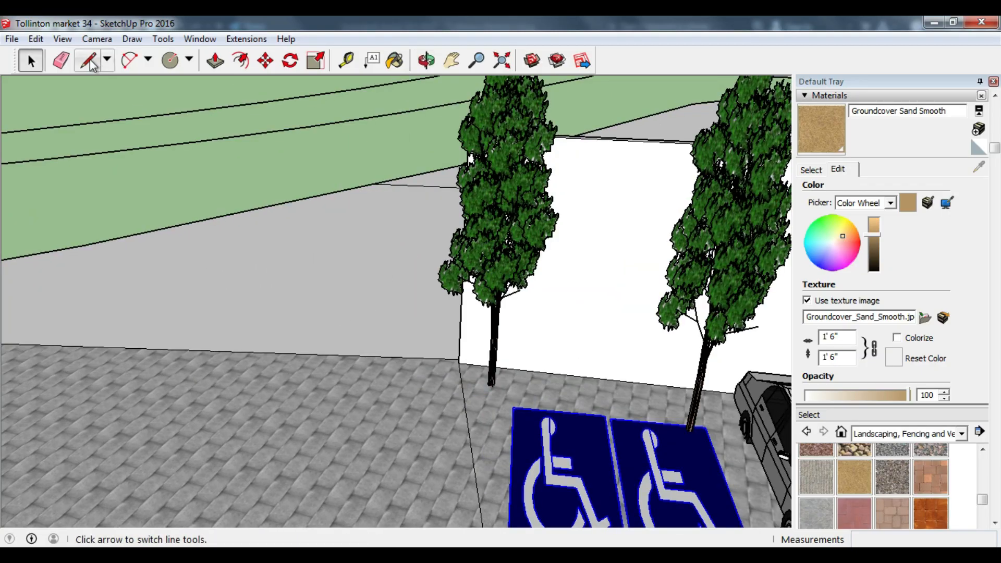
click(459, 360)
scroll(409, 360, up, 5)
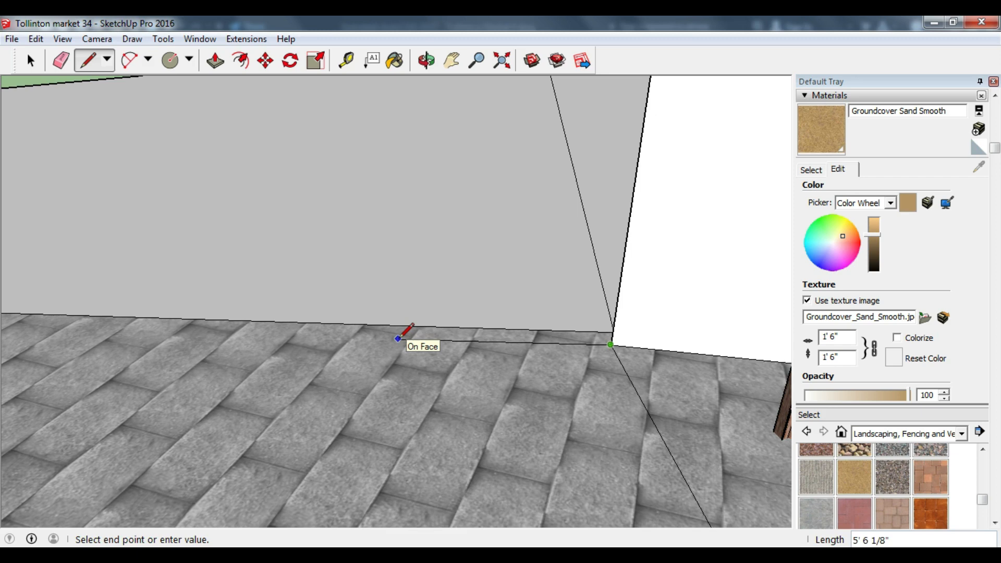
scroll(412, 318, down, 10)
middle_drag(396, 302, 131, 459)
scroll(306, 142, down, 3)
shift+middle_drag(240, 335, 400, 241)
scroll(340, 336, up, 10)
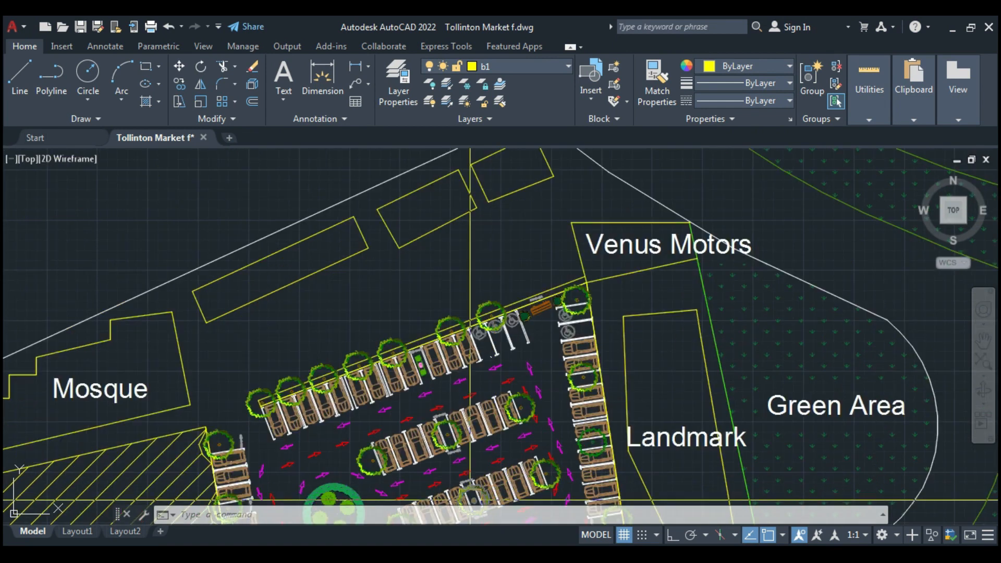
Step: Measure the width of the planting strip at its closed end in the AutoCAD site plan
scroll(470, 500, up, 2)
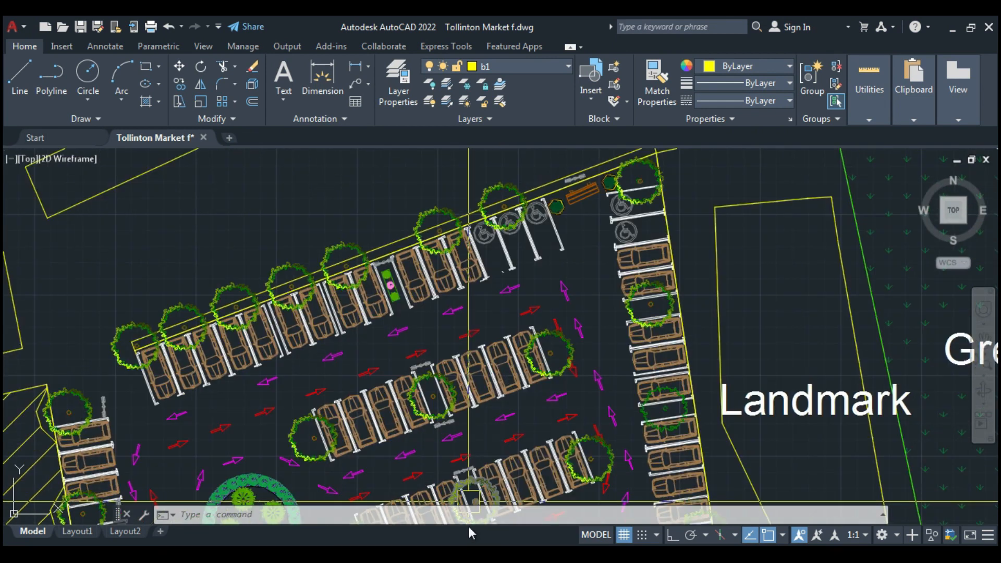
text(da)
key(Return)
scroll(116, 399, up, 2)
click(157, 327)
click(142, 311)
key(Escape)
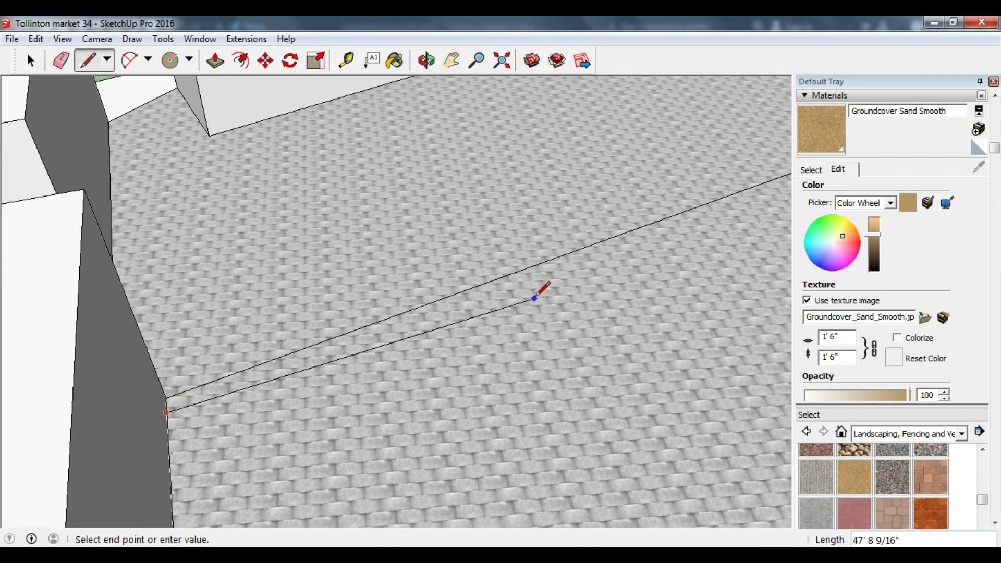
Step: Draw the strip's crosswise end segment and a second line parallel to the long one, ending at the adjoining wall
scroll(396, 313, up, 1)
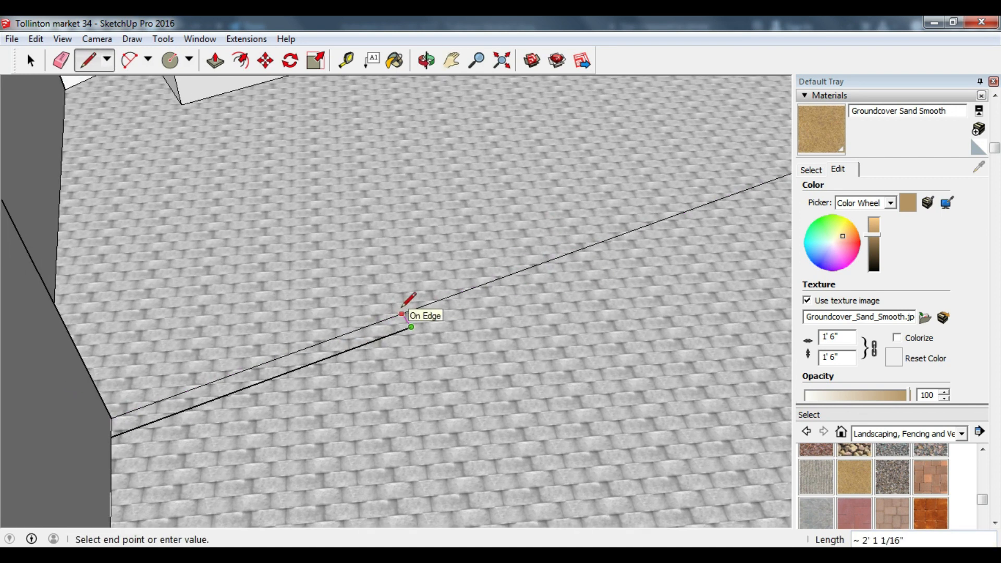
scroll(412, 323, down, 5)
scroll(405, 318, up, 6)
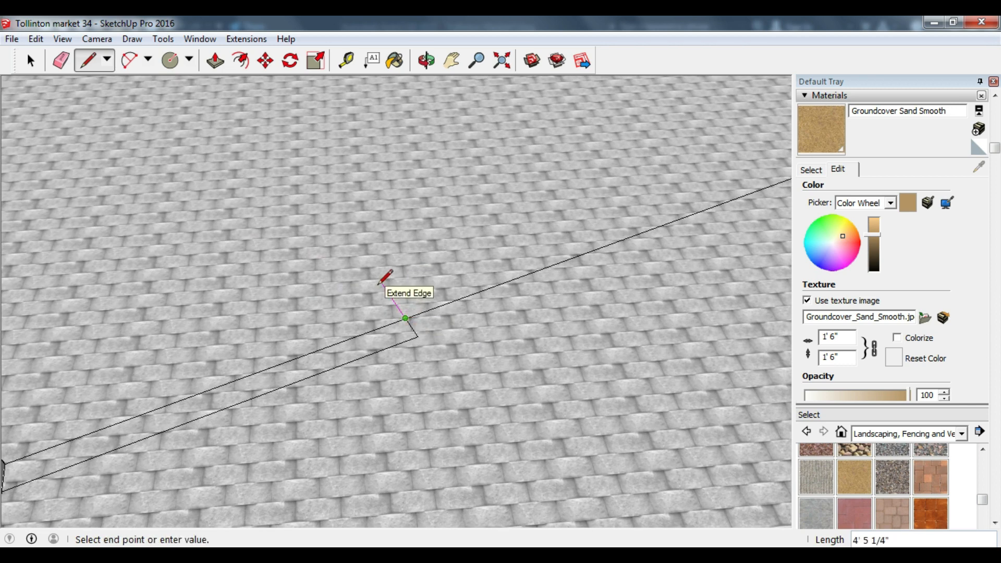
scroll(386, 284, down, 4)
scroll(678, 172, up, 5)
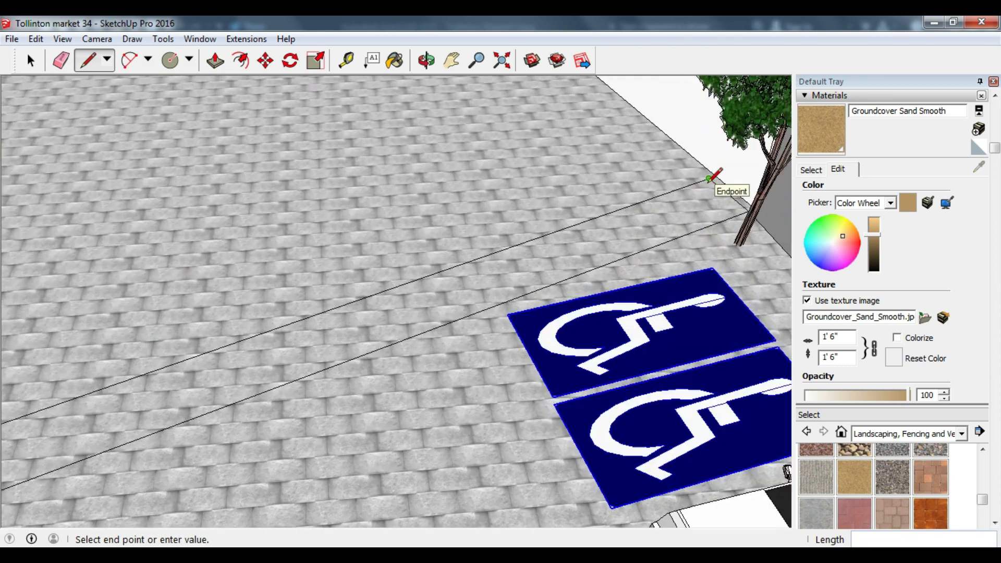
click(709, 177)
scroll(103, 104, down, 1)
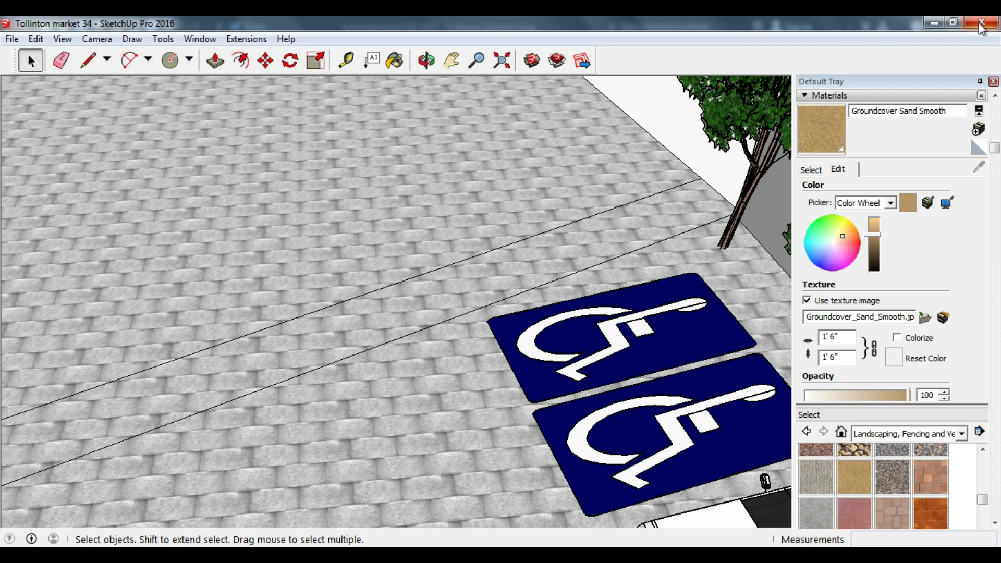
Step: Erase the leftover line segments between the strip's closed end and the opposite wall
scroll(206, 194, down, 4)
click(451, 60)
scroll(626, 123, up, 6)
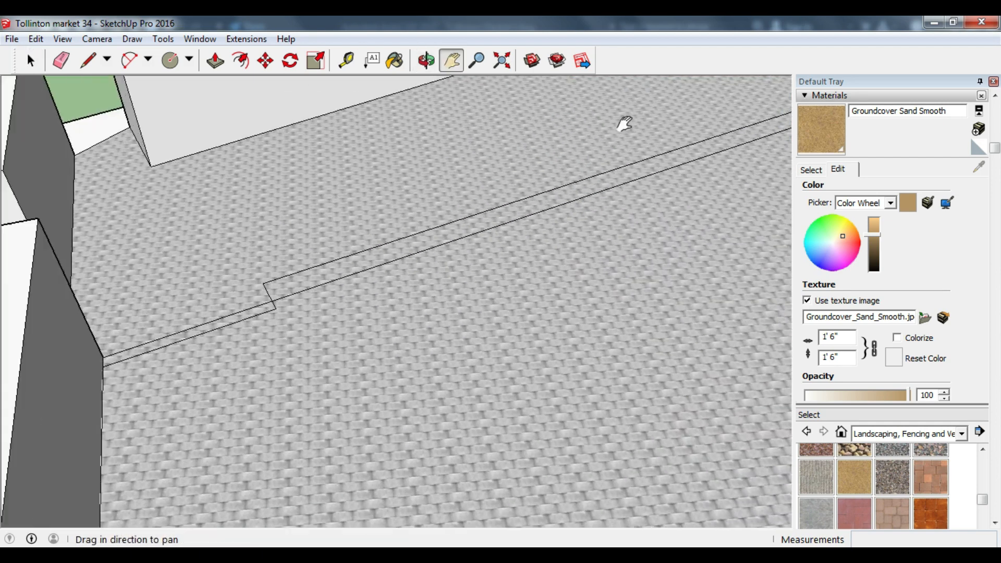
middle_drag(258, 325, 288, 308)
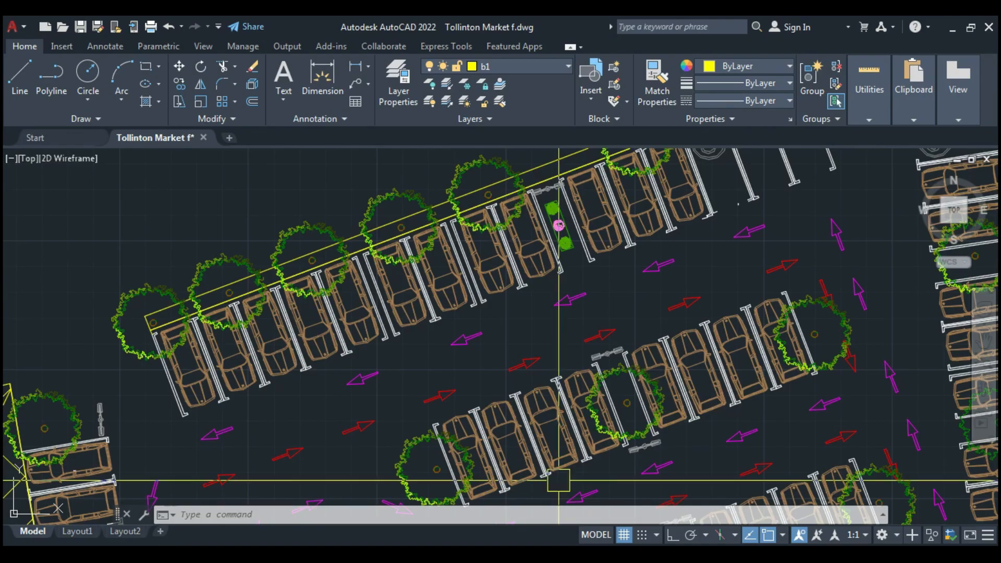
Step: Examine the corner near Venus Motors in the AutoCAD plan and the matching strip end beside the disabled bays
scroll(561, 297, down, 3)
scroll(562, 298, up, 4)
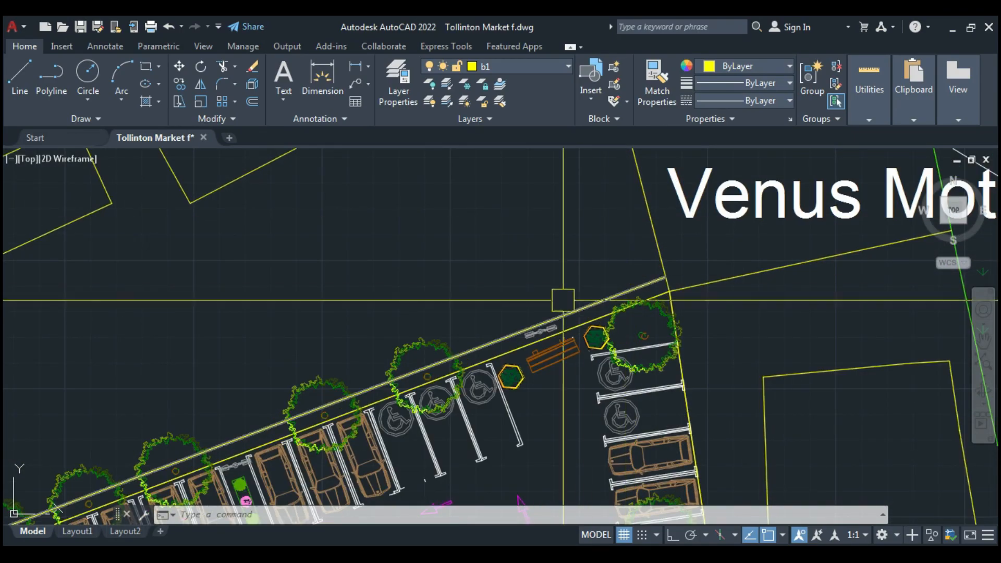
mouse_move(509, 546)
click(508, 490)
click(451, 61)
drag(608, 190, 281, 255)
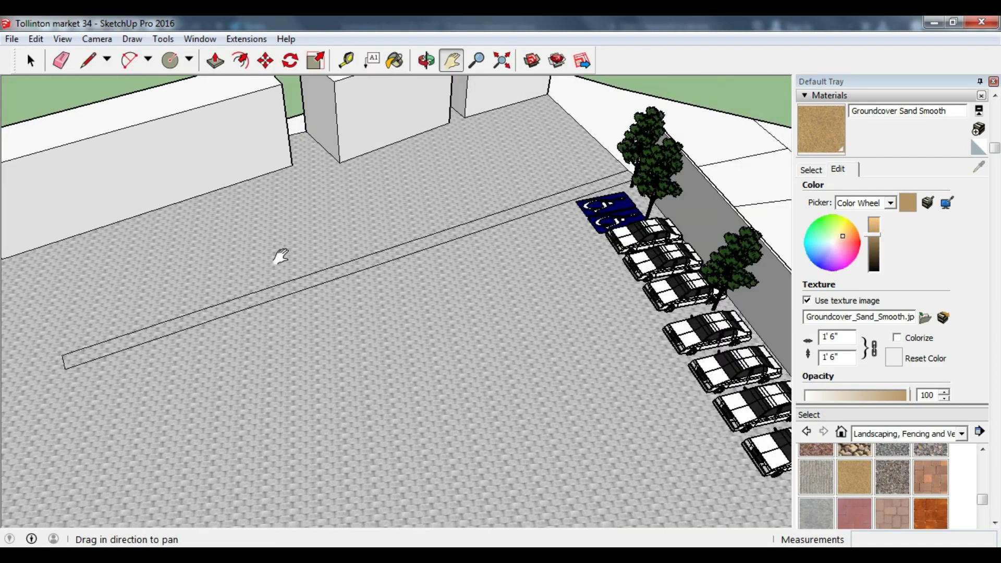
scroll(534, 219, up, 5)
middle_drag(535, 219, 756, 174)
shift+middle_drag(756, 174, 652, 167)
shift+middle_drag(652, 166, 257, 253)
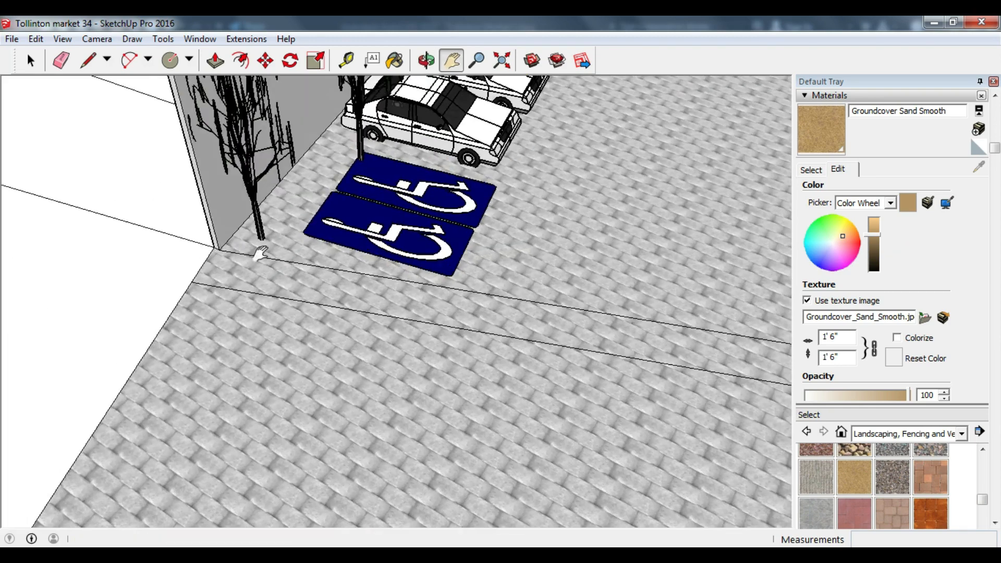
Step: Extend the planting strip's outer line by about 1' 7" to the wall's outer edge beside the disabled bays
scroll(229, 244, up, 3)
key(l)
click(182, 303)
middle_drag(182, 303, 296, 220)
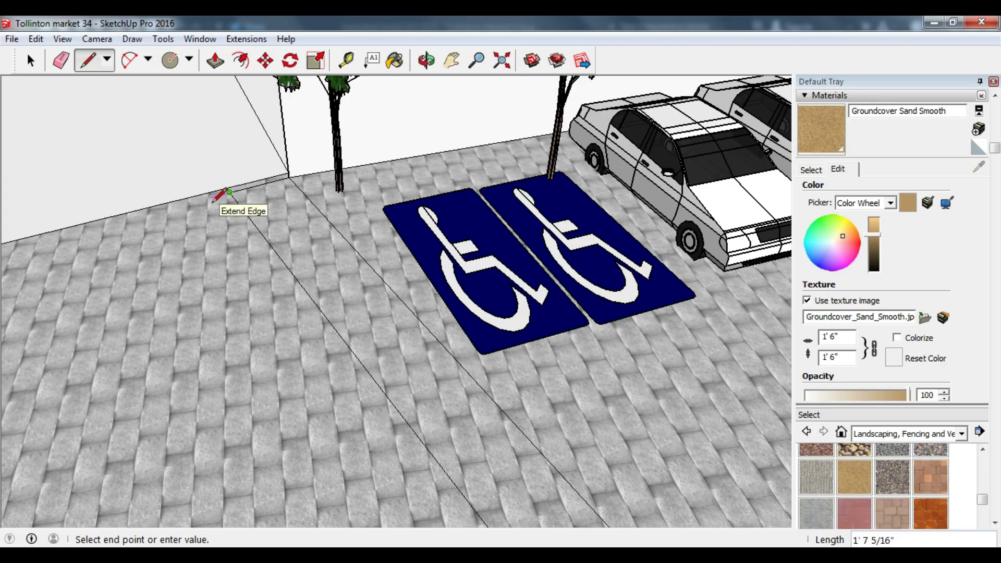
click(214, 198)
scroll(335, 224, down, 6)
middle_drag(487, 222, 447, 250)
scroll(473, 250, up, 1)
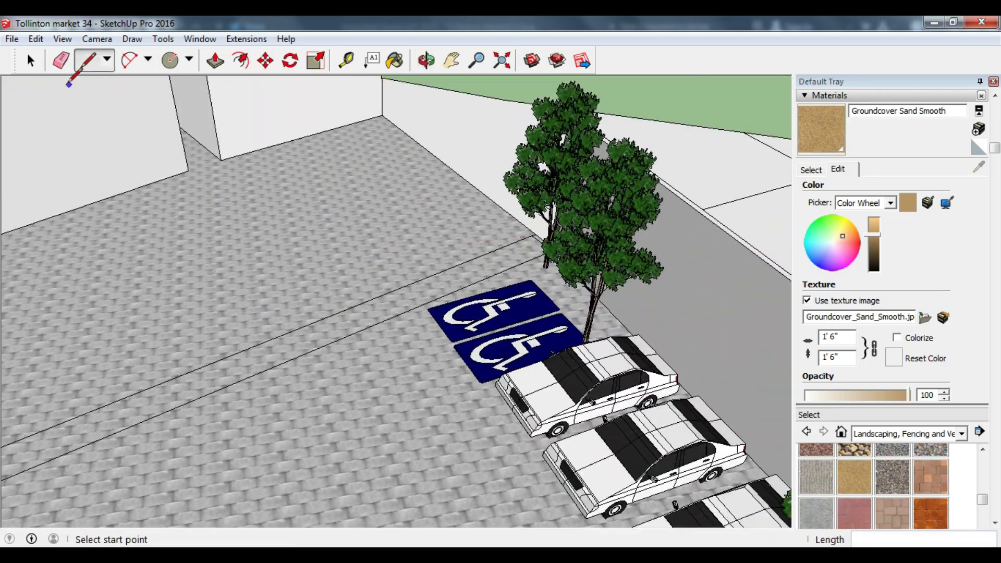
Step: Push/Pull the small face at the strip's wall end up about 22' to complete the adjoining wall
middle_drag(77, 81, 419, 81)
scroll(418, 82, up, 3)
click(216, 61)
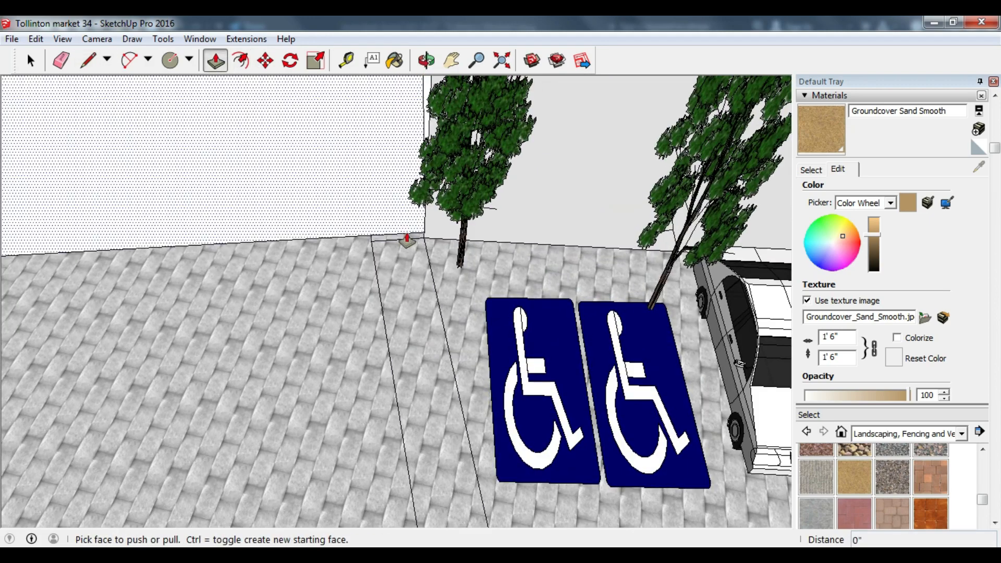
click(406, 243)
scroll(405, 110, down, 3)
scroll(403, 109, up, 5)
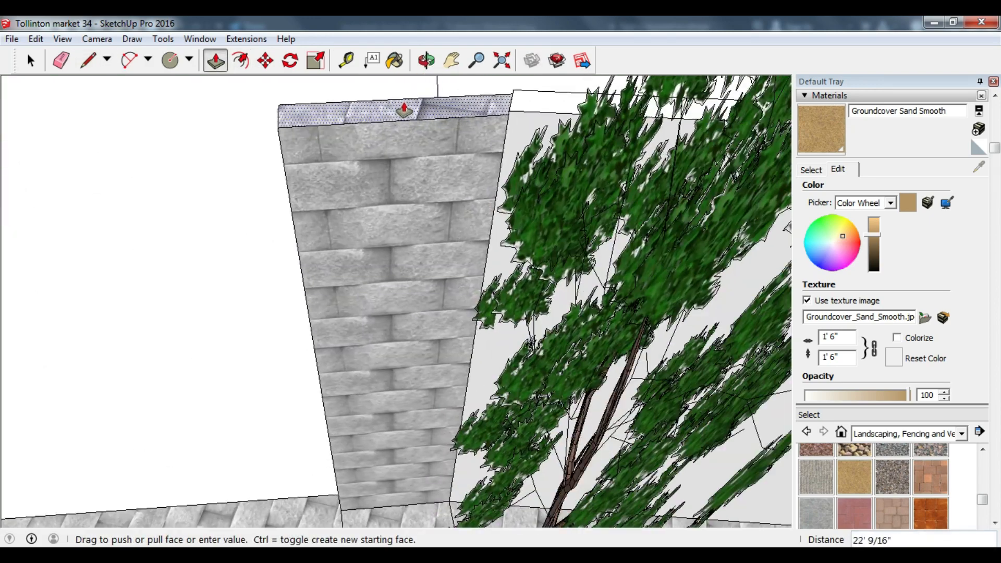
click(406, 109)
scroll(371, 179, down, 3)
middle_drag(371, 179, 307, 432)
Step: Offset the outline of the planting strip beside the two disabled bays inward to form a narrow border
click(32, 63)
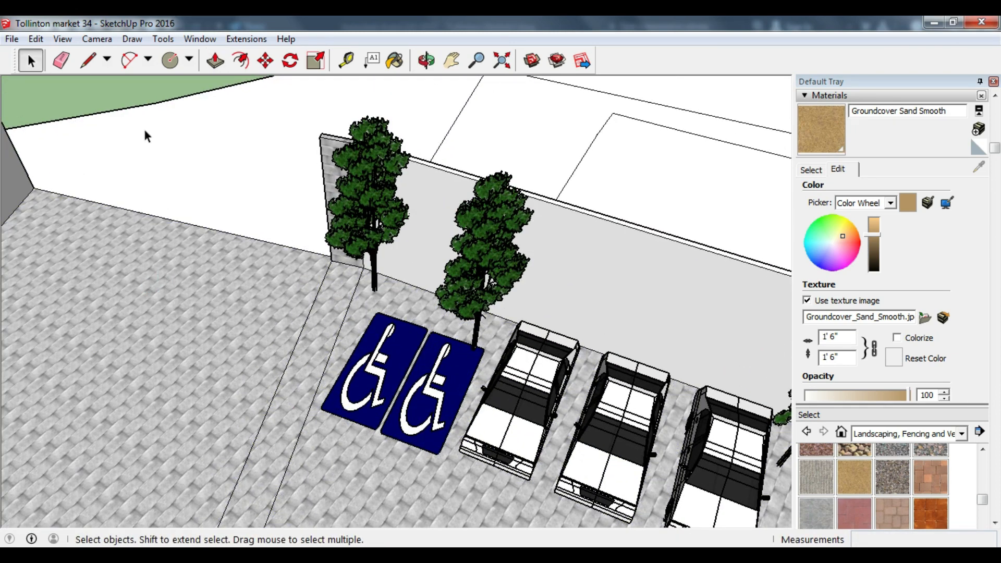
click(240, 61)
click(288, 360)
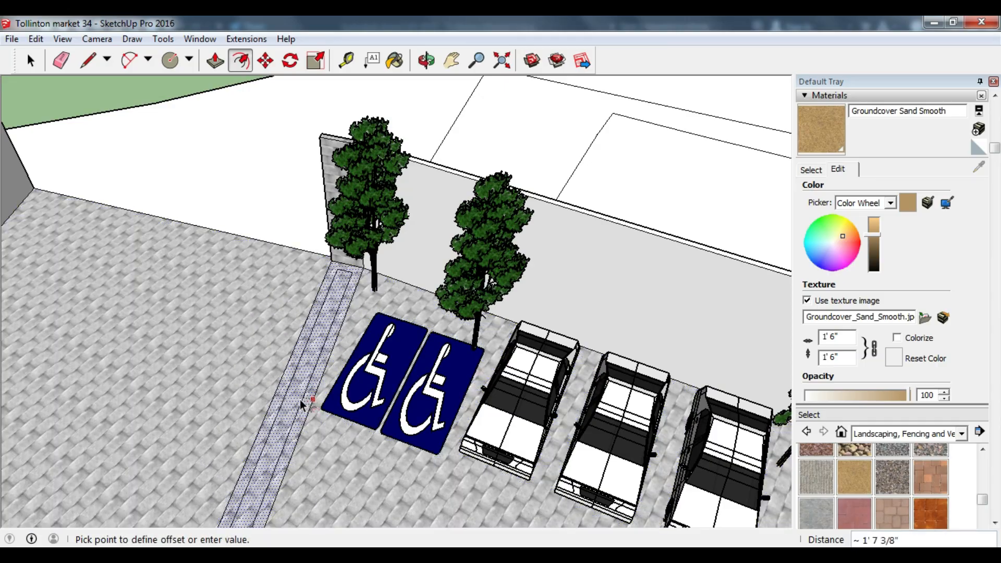
scroll(271, 333, down, 3)
middle_drag(272, 332, 194, 273)
Step: Raise the planting strip's narrow border with Push/Pull into a low kerb above the paving
scroll(172, 313, up, 6)
click(211, 61)
scroll(308, 362, up, 2)
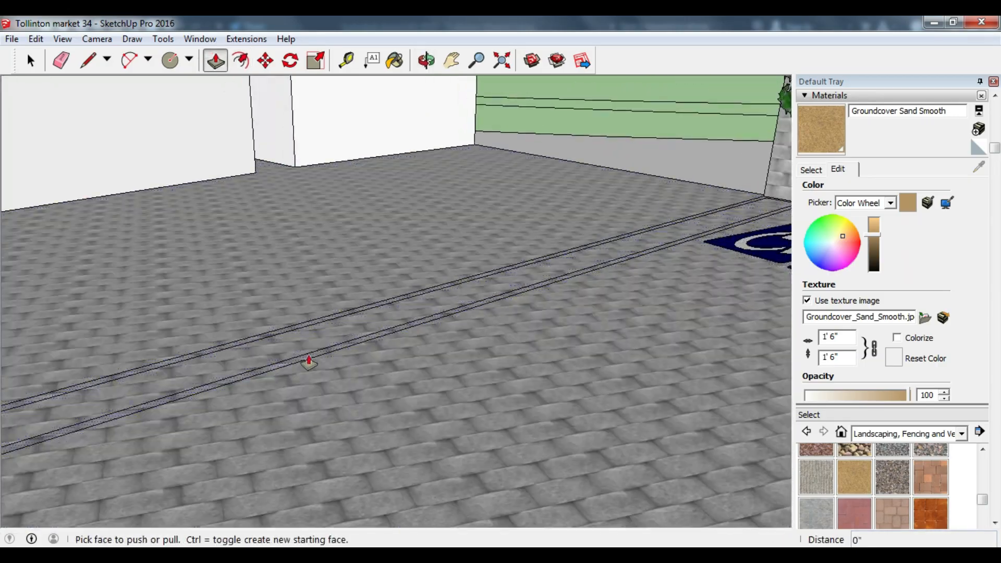
click(308, 362)
scroll(312, 329, down, 5)
middle_drag(311, 329, 271, 235)
Step: Paint the inner bed of the new planting strip with the Groundcover Sand Smooth material
click(854, 478)
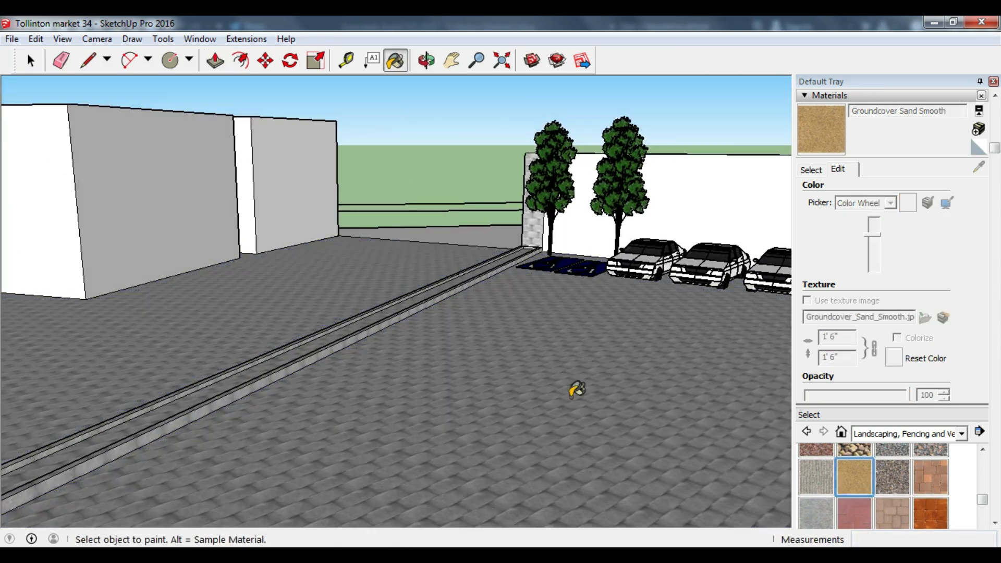
scroll(289, 352, up, 2)
click(286, 356)
scroll(292, 350, down, 2)
mouse_move(355, 290)
middle_down()
mouse_move(351, 234)
mouse_move(360, 292)
middle_up()
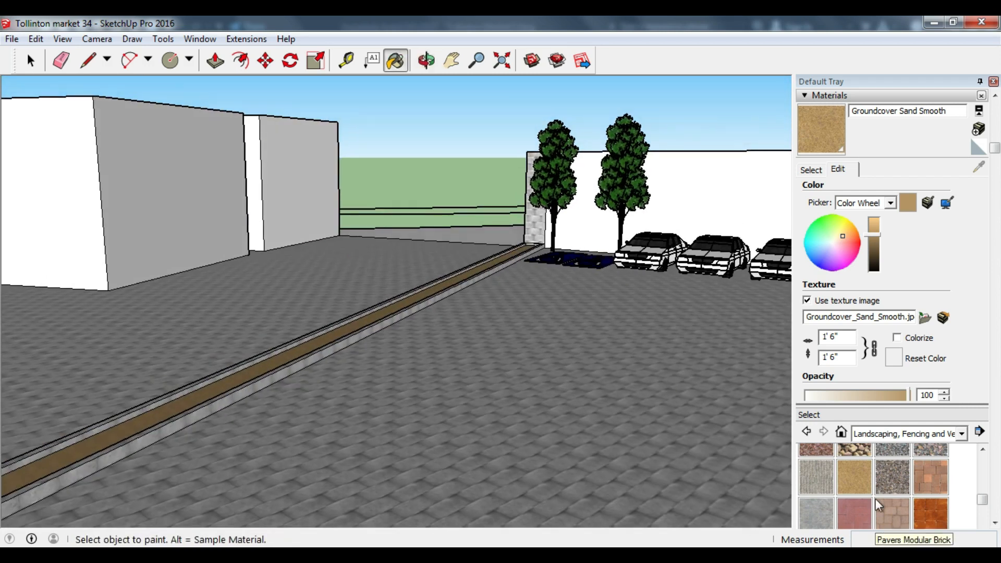
Step: Paint the kerb around the new planting strip with Color M07 from the Colors collection
click(961, 434)
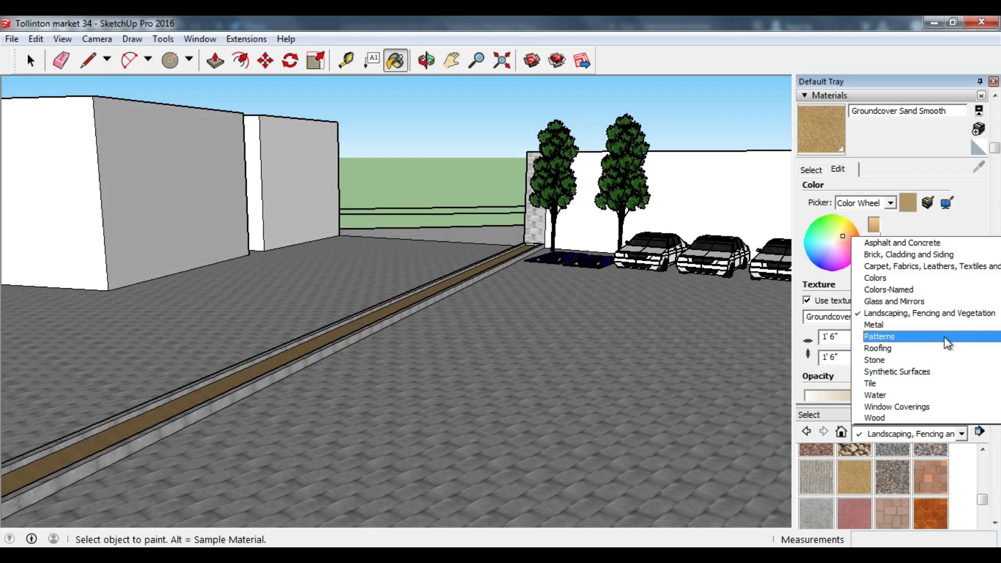
click(921, 284)
scroll(921, 459, down, 5)
scroll(921, 426, up, 1)
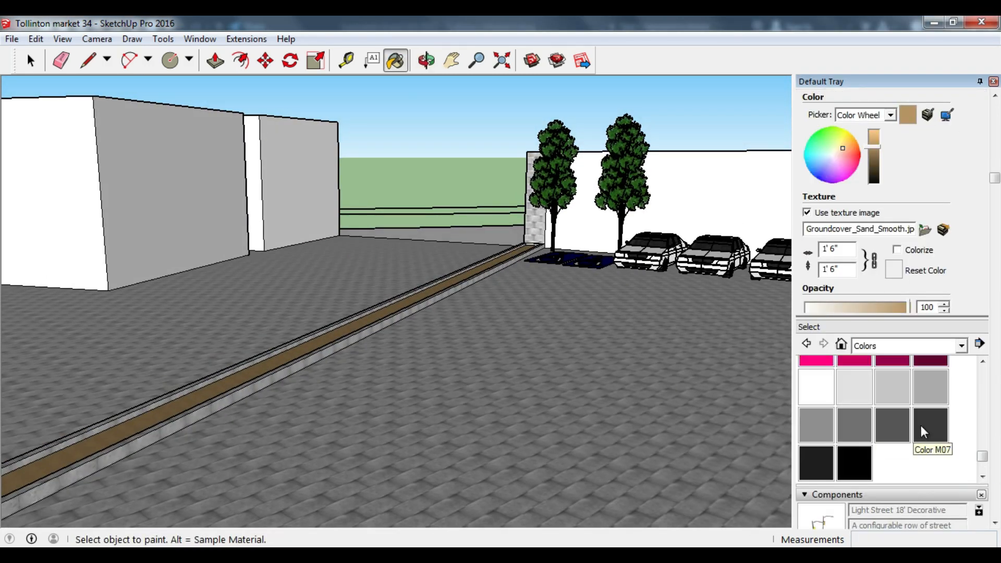
click(921, 425)
click(208, 403)
scroll(134, 442, up, 3)
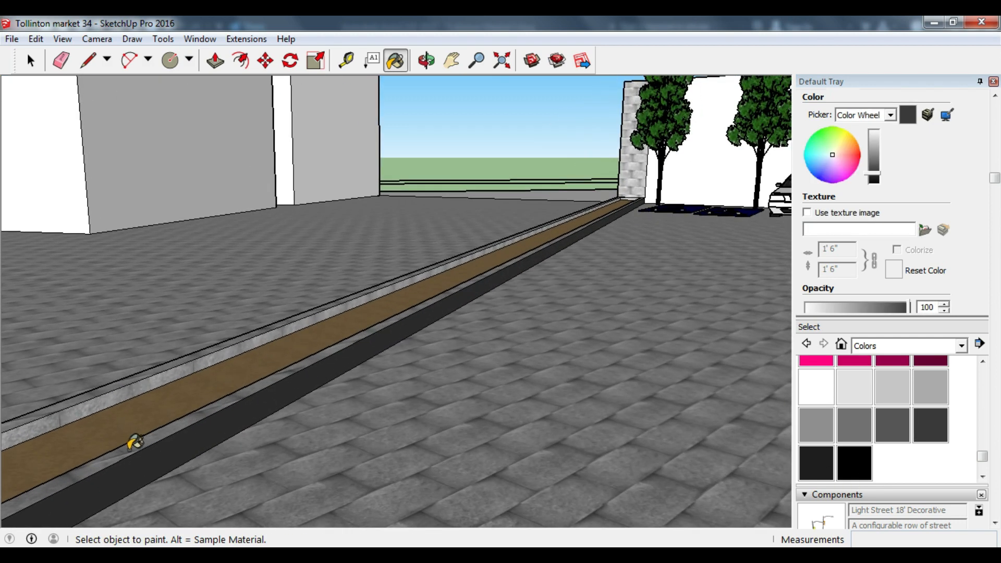
scroll(98, 401, down, 3)
scroll(579, 220, up, 7)
scroll(593, 220, down, 8)
middle_drag(594, 220, 275, 277)
scroll(558, 463, up, 5)
mouse_move(558, 456)
middle_down()
mouse_move(393, 362)
mouse_move(276, 345)
middle_up()
mouse_move(385, 487)
middle_down()
mouse_move(440, 405)
mouse_move(453, 358)
middle_up()
scroll(458, 464, down, 3)
scroll(458, 465, up, 3)
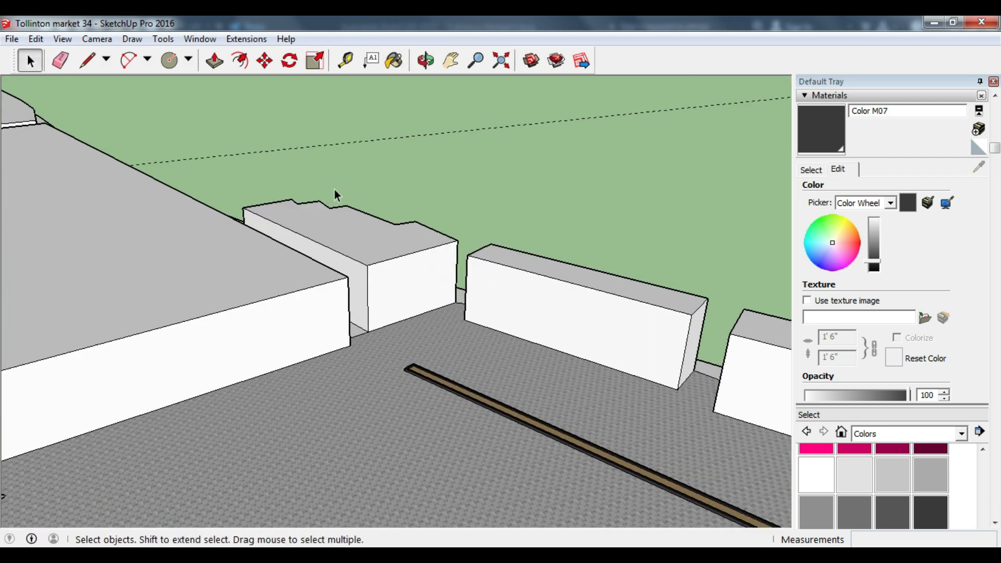
Step: Check the parking row arrangement in the AutoCAD site plan against the car row in the SketchUp model
click(522, 487)
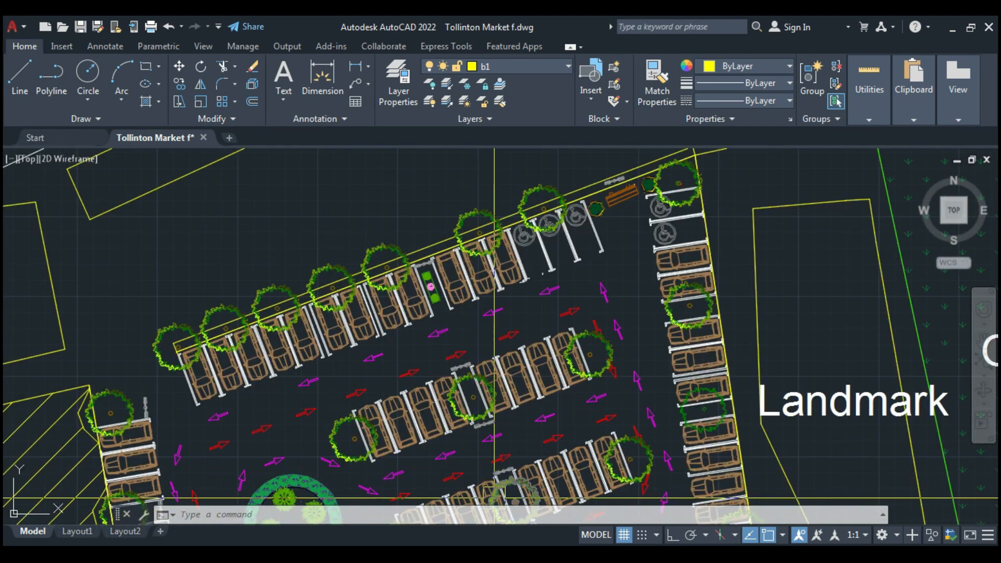
click(476, 489)
mouse_move(448, 376)
middle_down()
mouse_move(250, 365)
mouse_move(208, 402)
mouse_move(64, 339)
middle_up()
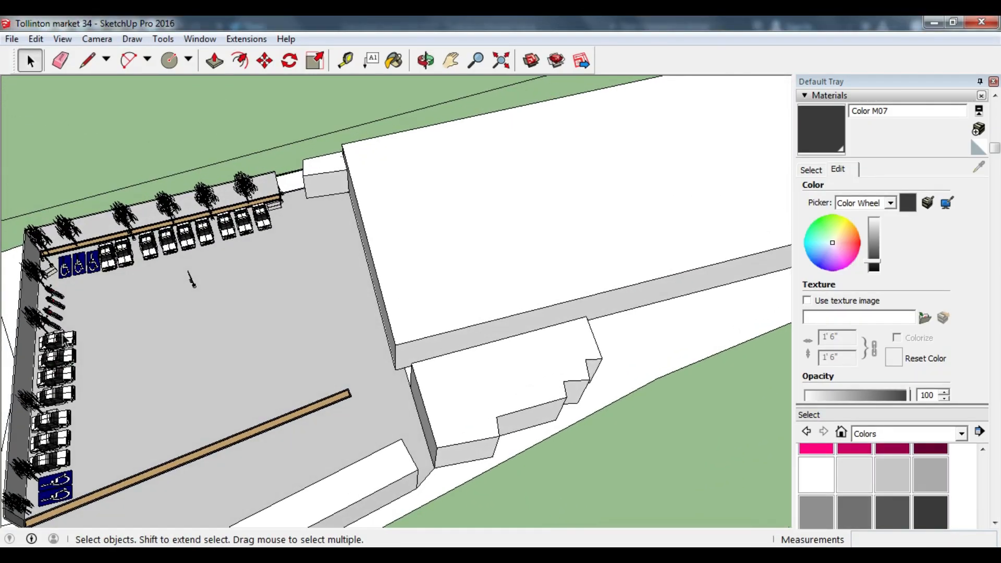
scroll(91, 271, up, 2)
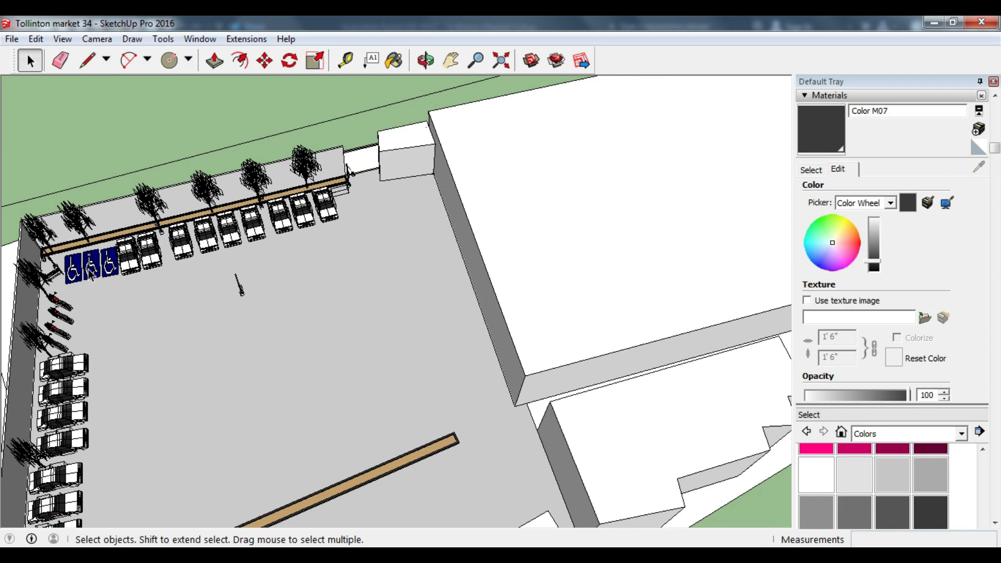
Step: Try flipping the grouped row of cars and disabled bays along its axes and moving it towards the new planting strip
right_click(313, 217)
click(454, 358)
right_click(243, 228)
click(392, 430)
right_click(299, 246)
mouse_move(411, 443)
click(458, 460)
right_click(235, 226)
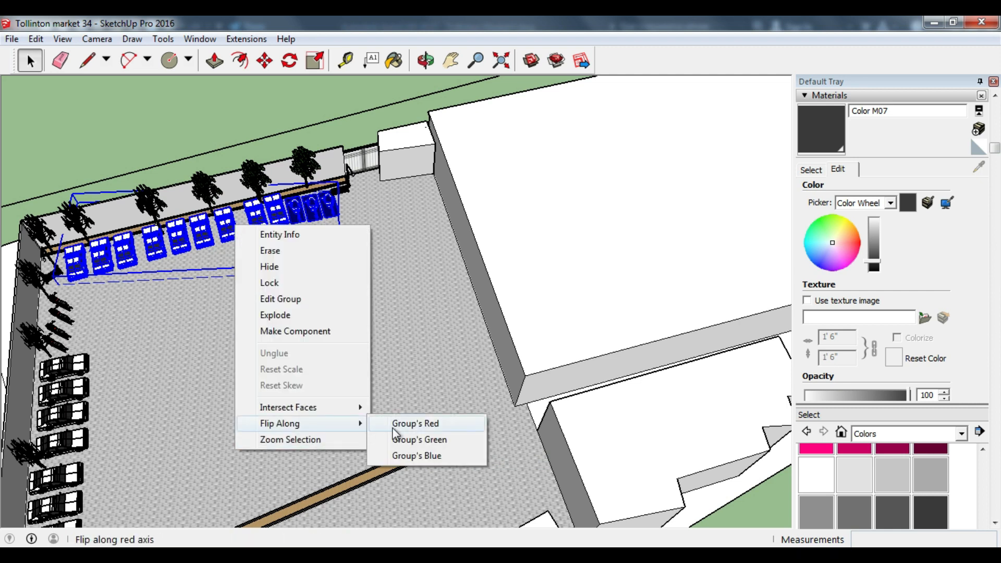
click(392, 429)
right_click(267, 224)
mouse_move(365, 423)
click(443, 439)
right_click(267, 225)
mouse_move(393, 432)
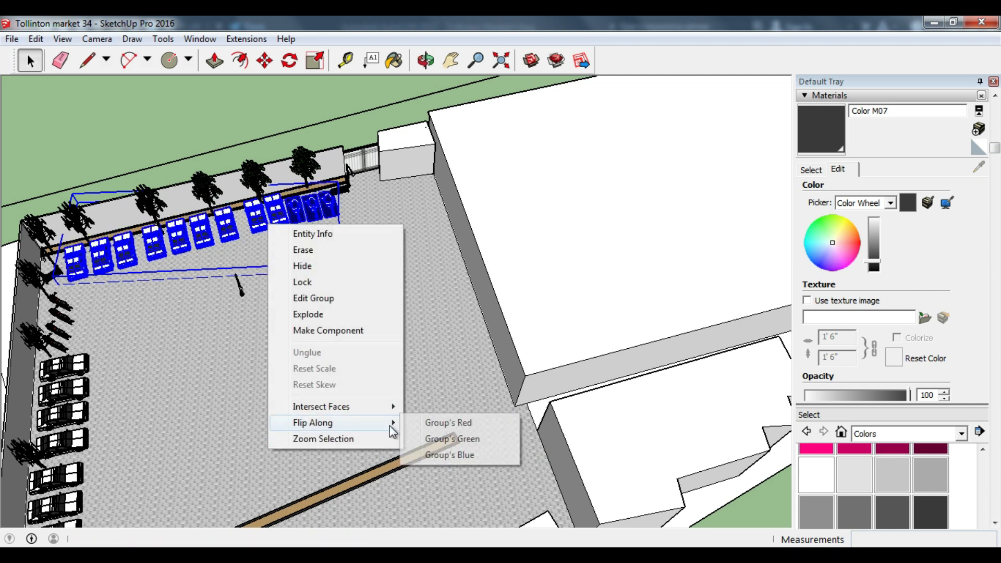
click(425, 421)
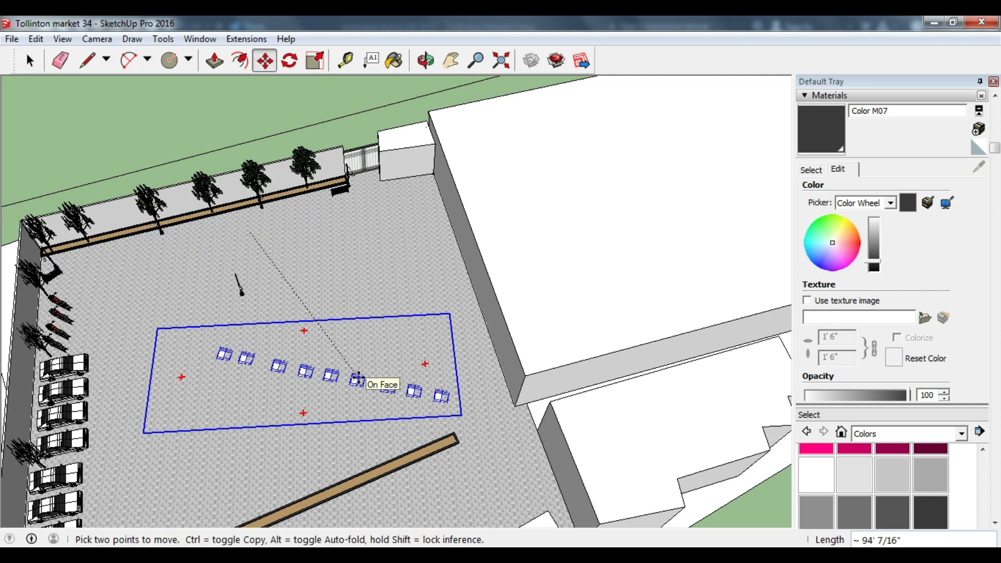
Step: Undo the move and the flips of the original row of cars and disabled bays
key(ctrl+z)
key(ctrl+z)
key(ctrl+z)
key(ctrl+z)
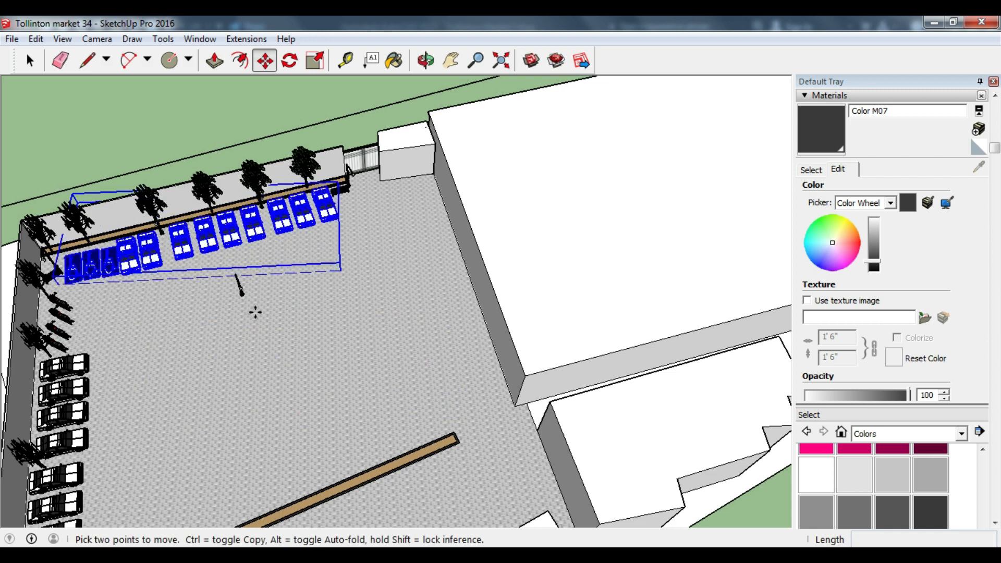
key(ctrl+z)
Step: Copy the grouped row of cars and disabled bays about 94' onto the open ground beyond the boundary wall
key(ctrl)
click(222, 229)
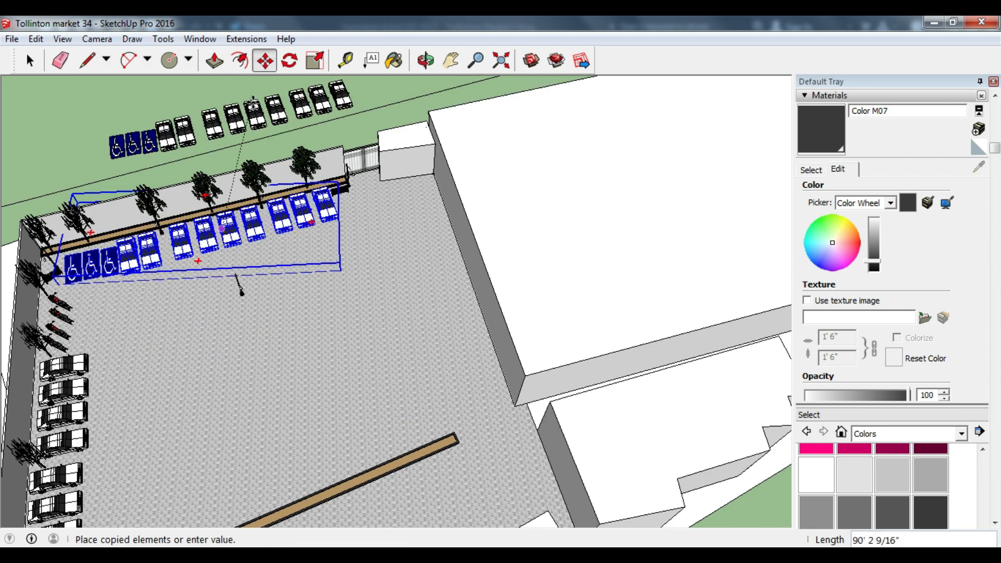
click(208, 109)
Step: Try flipping the copied row along the group's red axis, then reverse the flip
right_click(160, 116)
mouse_move(251, 314)
click(338, 315)
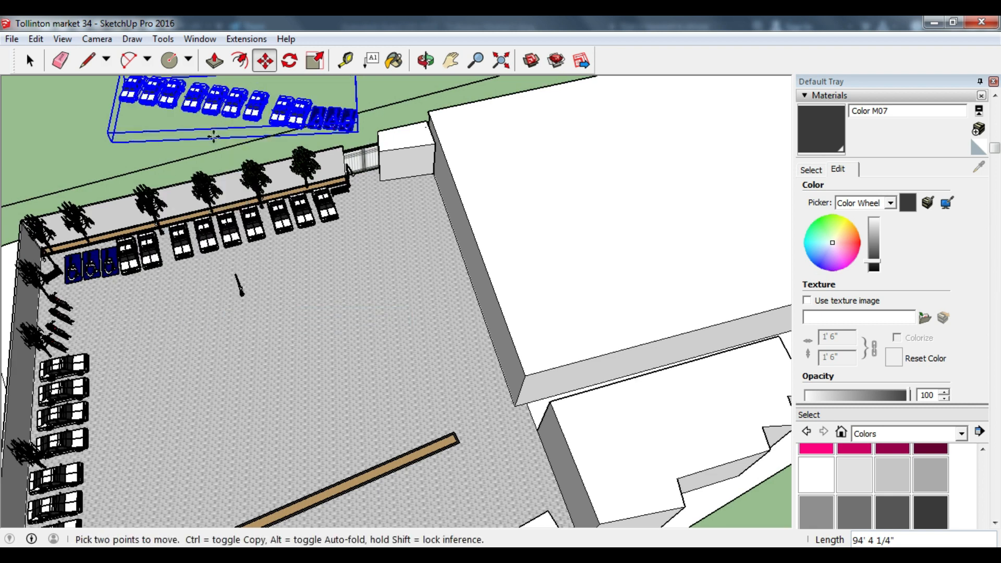
right_click(232, 102)
mouse_move(305, 308)
click(397, 300)
Step: Flip the copied row of cars and disabled bays along the group's green axis
right_click(251, 112)
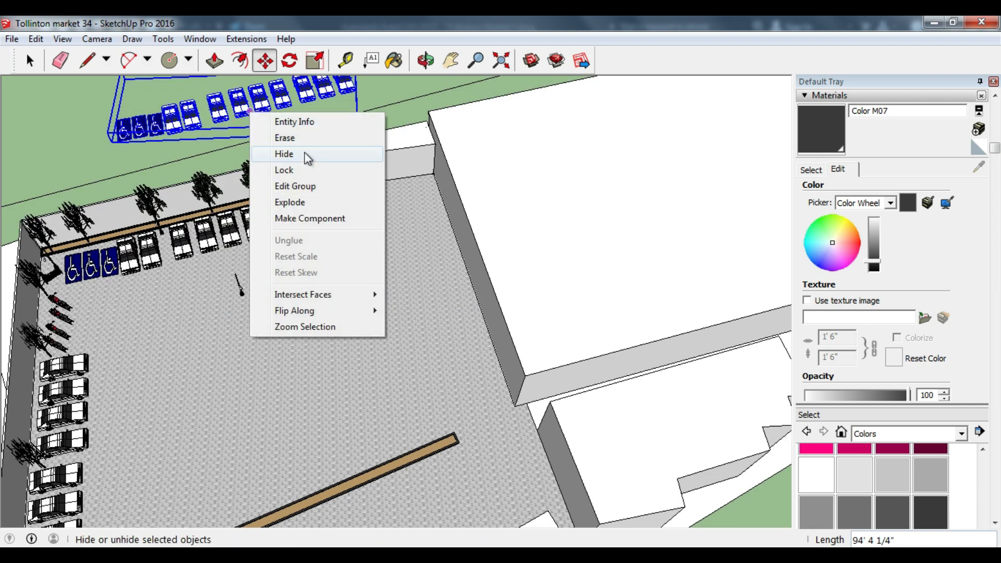
mouse_move(349, 308)
click(439, 330)
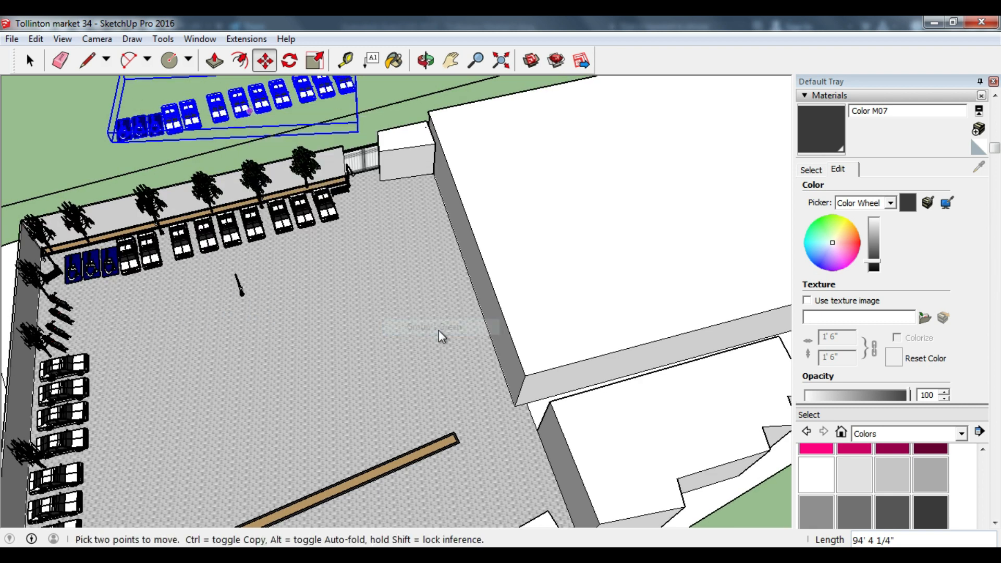
Step: Move the flipped copy of the car row into the parking lot, in front of the new planting strip
scroll(219, 101, up, 2)
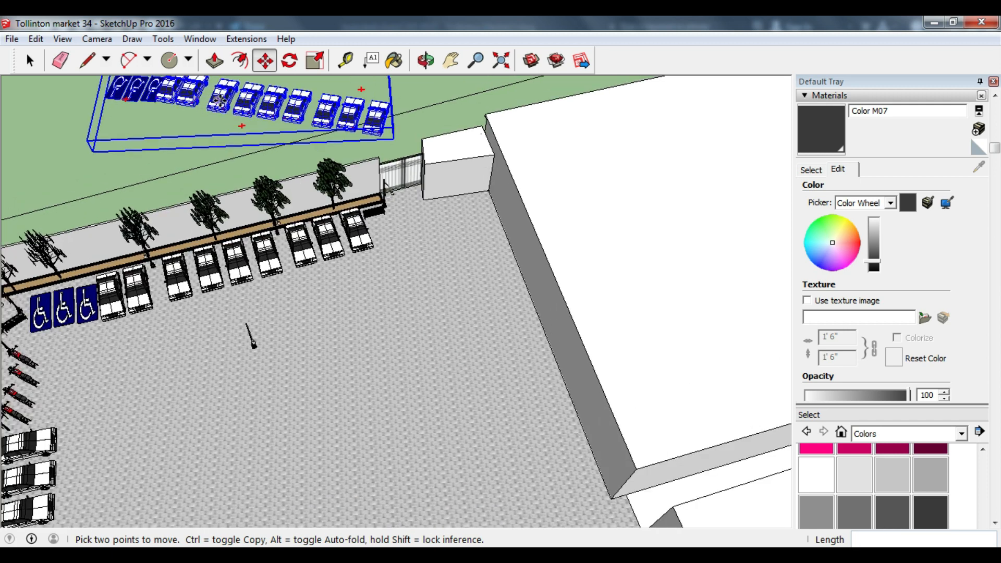
click(273, 114)
scroll(272, 116, down, 2)
click(322, 400)
middle_drag(323, 400, 289, 259)
scroll(329, 414, up, 2)
Step: Raise the copied car row out of the ground so that the cars and disabled bays rest on the paving
click(329, 414)
scroll(289, 261, up, 3)
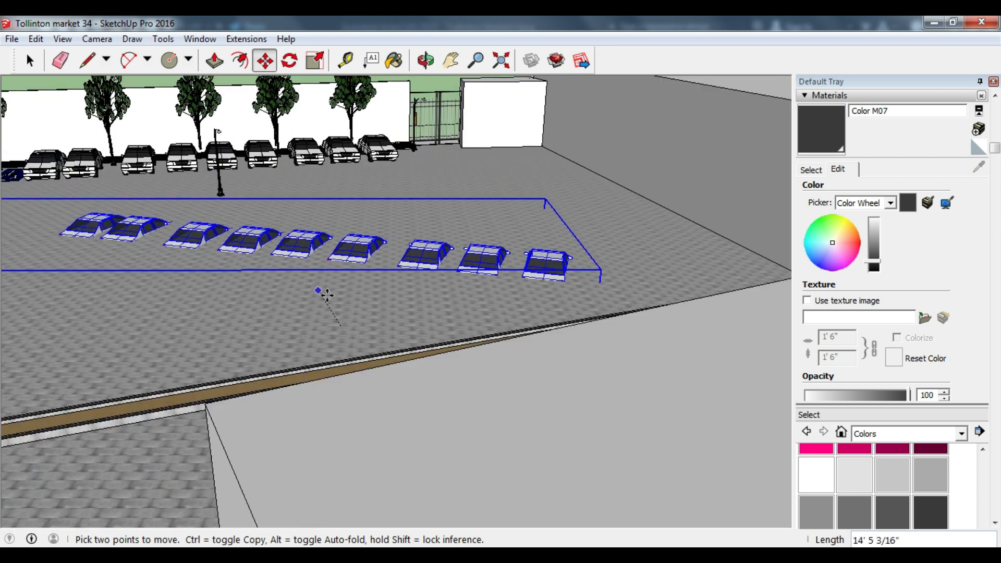
click(339, 316)
click(338, 288)
middle_drag(338, 288, 181, 411)
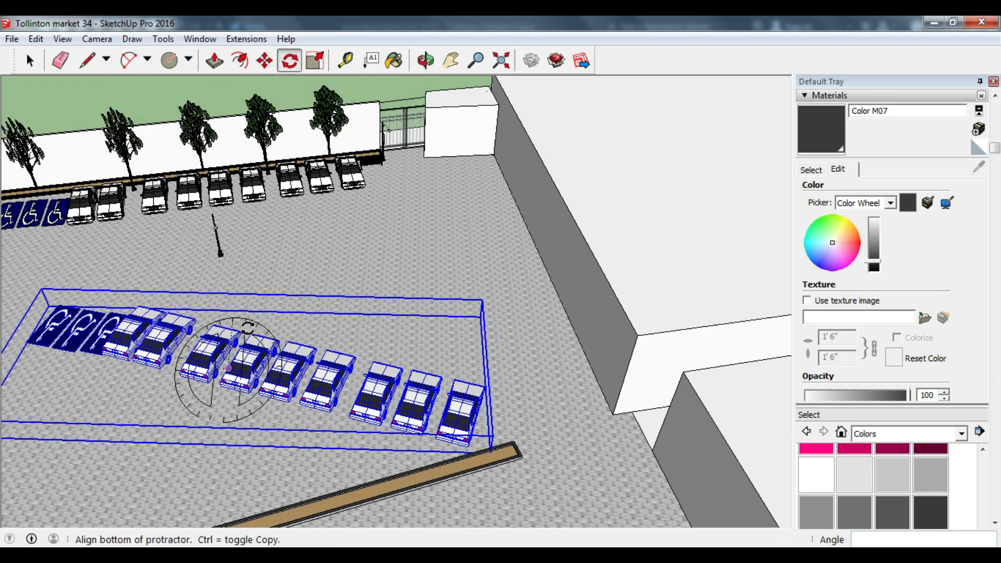
Step: Rotate the copied car row horizontally to bring it closer to the direction of the new planting strip
key(Escape)
click(236, 286)
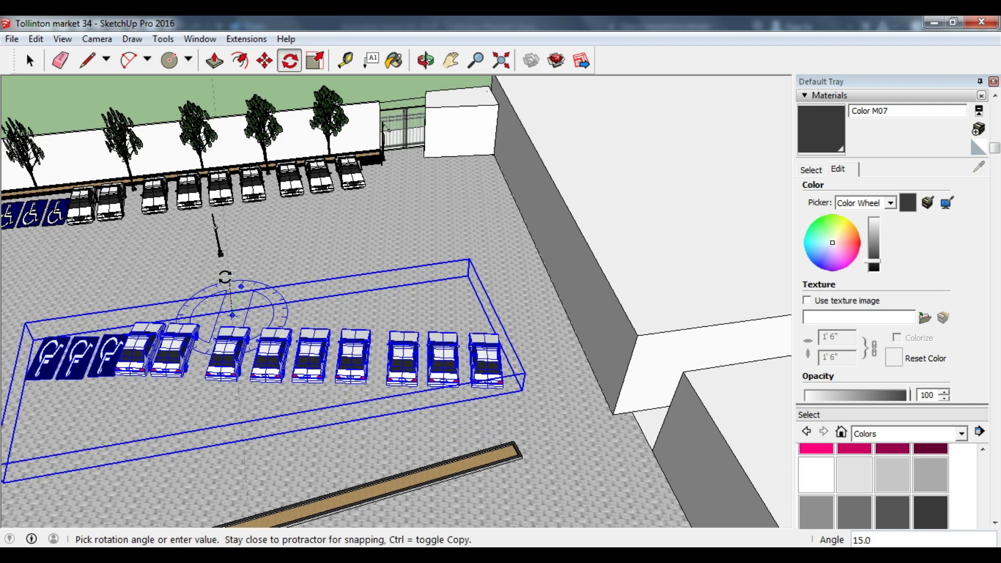
click(197, 273)
scroll(197, 273, down, 5)
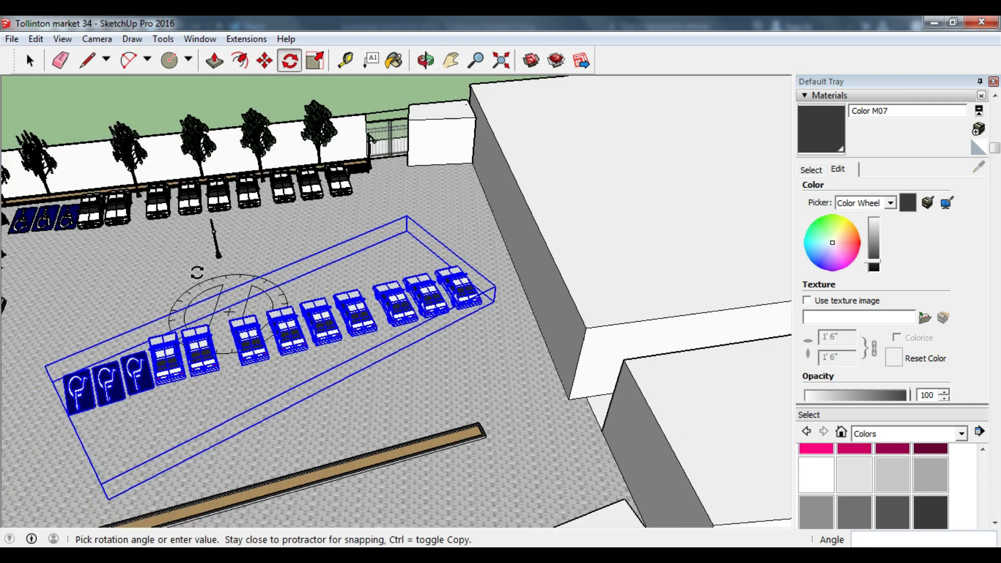
scroll(68, 398, up, 3)
Step: Move the copied car row next to the planting strip and rotate it again to refine its alignment
click(265, 61)
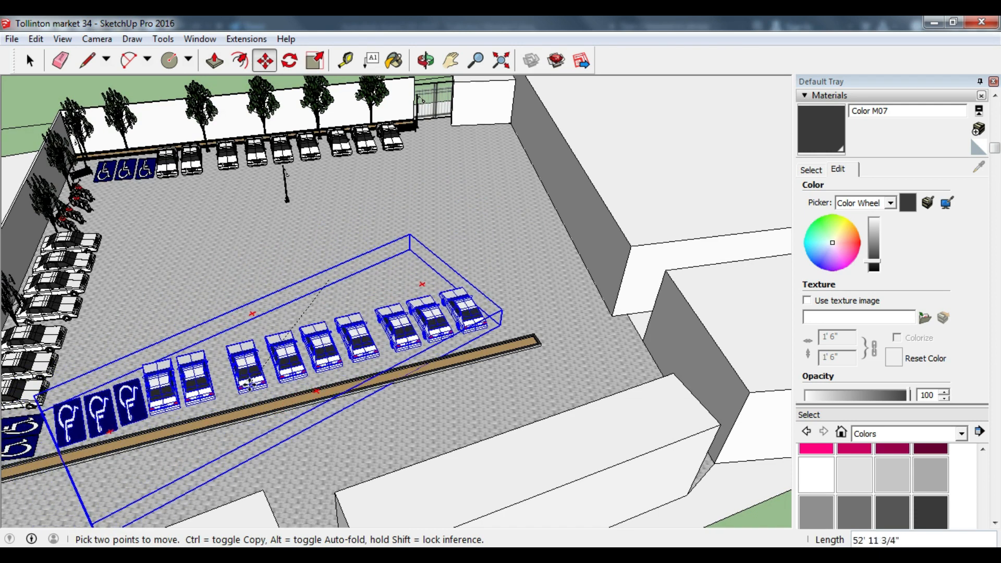
click(262, 381)
click(290, 61)
click(390, 286)
click(342, 285)
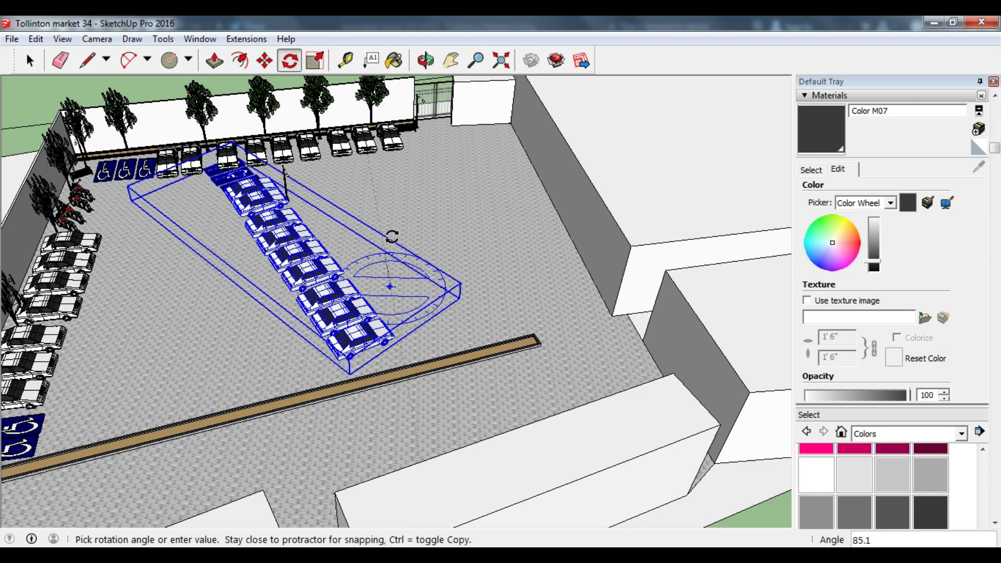
click(187, 264)
Step: Reposition the copied car row along the planting strip and lift it so the cars rest on the paving
click(264, 60)
click(246, 358)
middle_drag(264, 417, 276, 435)
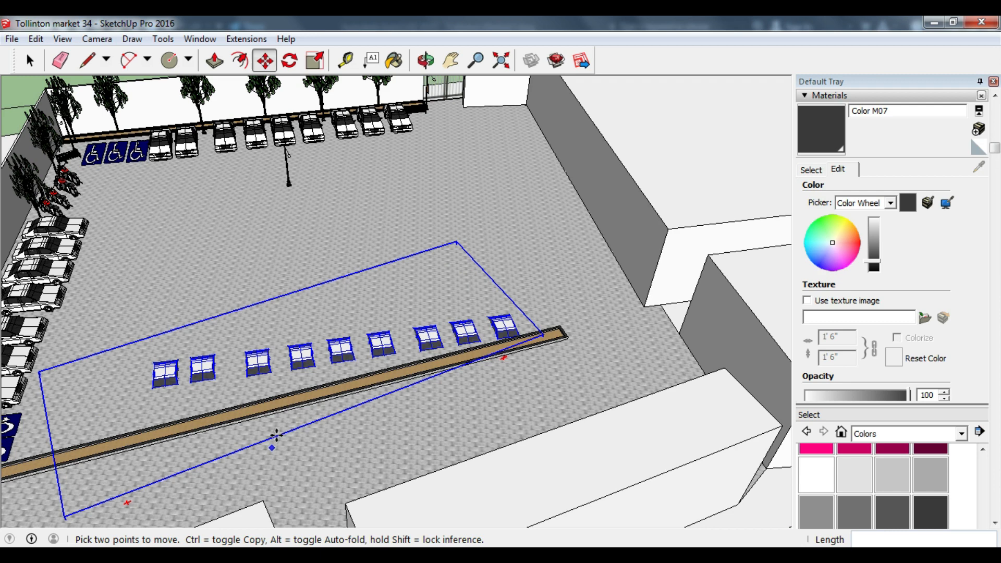
scroll(279, 402, up, 5)
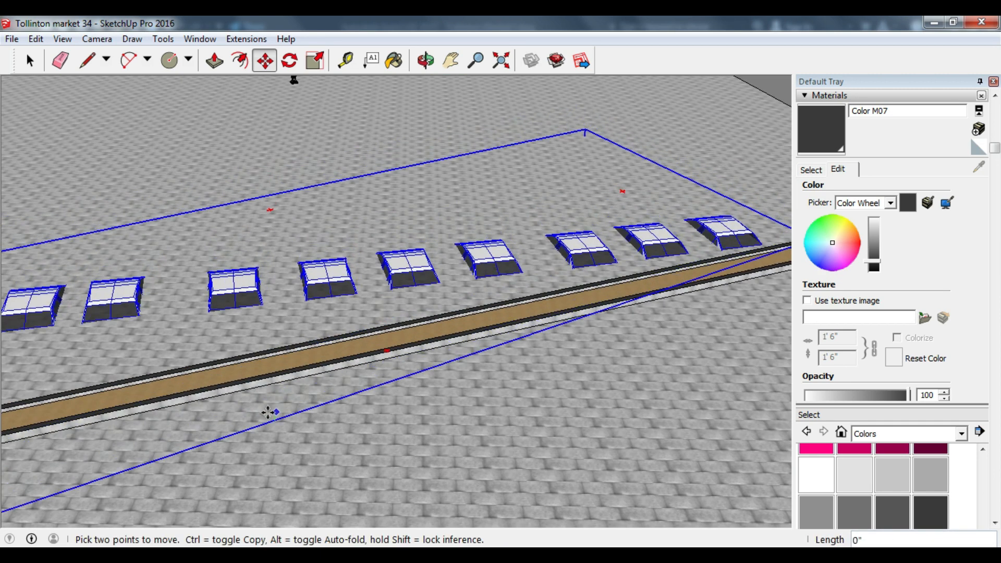
scroll(264, 396, up, 6)
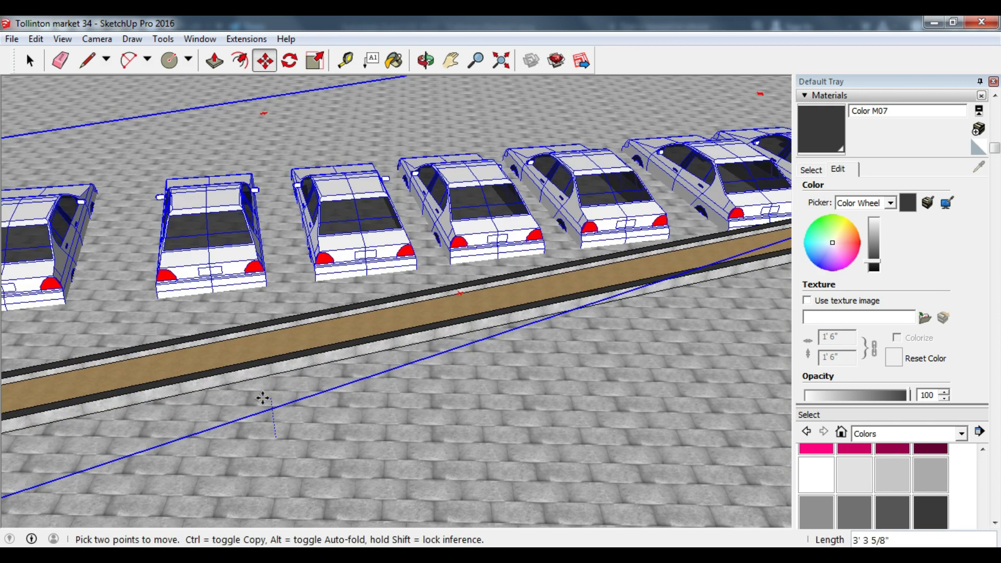
scroll(264, 382, down, 5)
middle_drag(256, 381, 208, 452)
scroll(128, 343, down, 4)
scroll(129, 343, up, 4)
middle_drag(128, 343, 250, 73)
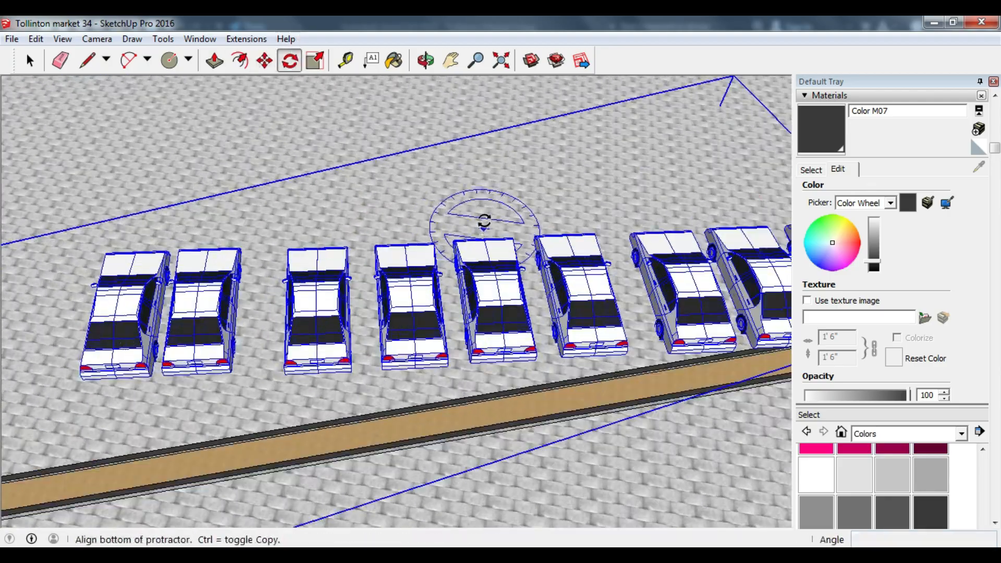
Step: Rotate the copied car row horizontally once more to bring it parallel with the new planting strip
click(484, 217)
click(484, 180)
scroll(253, 282, down, 3)
scroll(189, 338, up, 3)
Step: Explode the aligned car row group and lift its disabled bay markings just above the paving
right_click(189, 338)
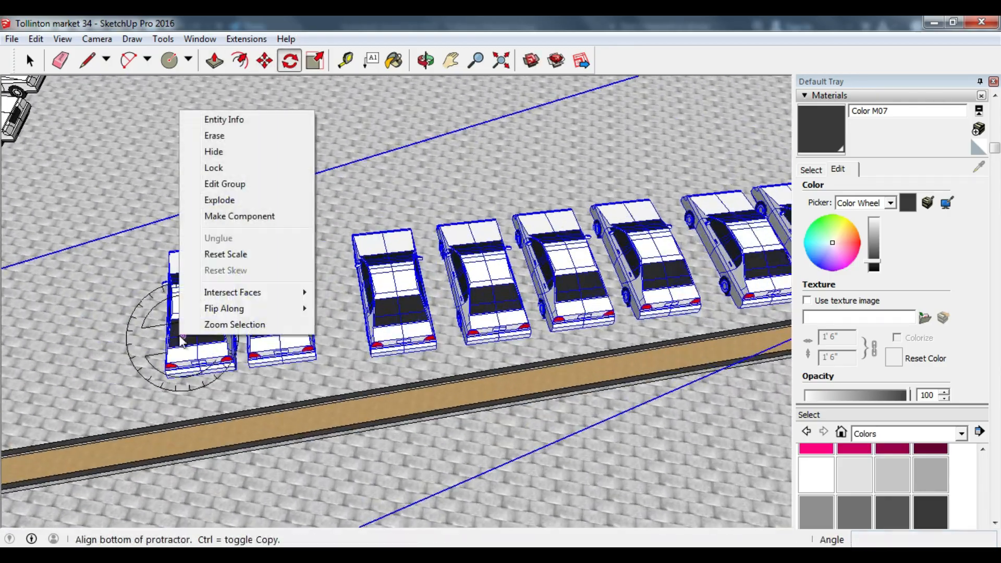
middle_drag(98, 340, 163, 217)
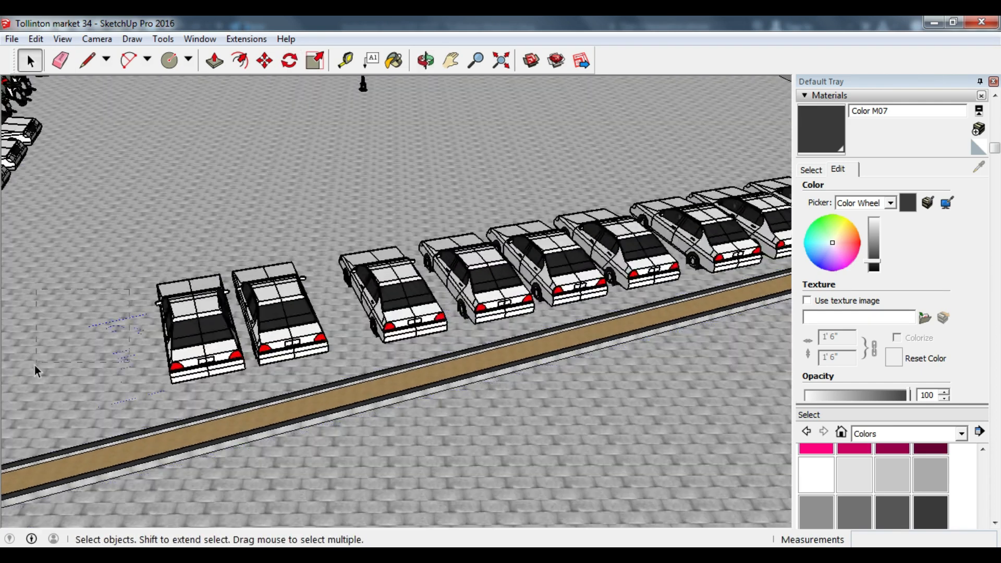
scroll(121, 363, up, 6)
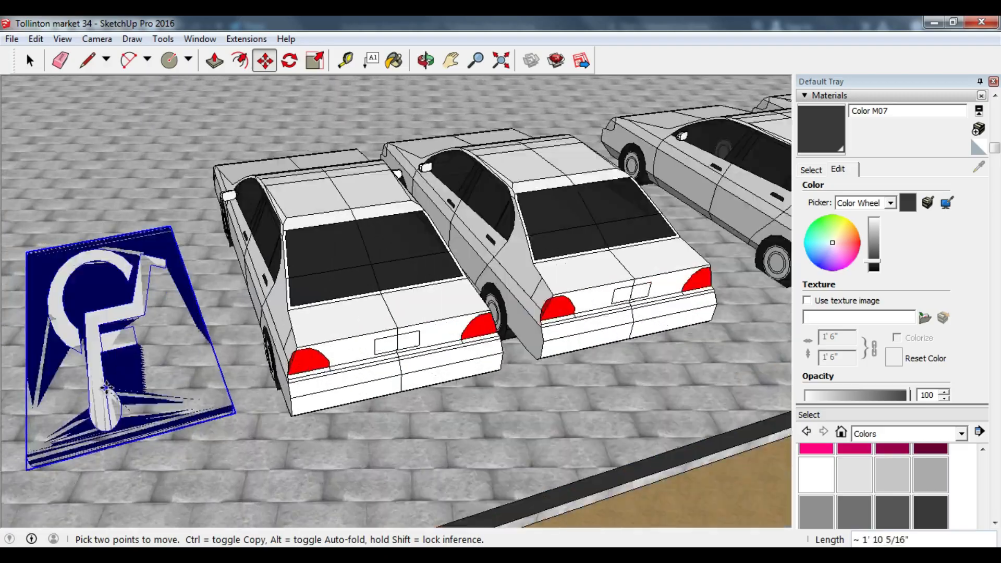
middle_drag(132, 415, 146, 335)
scroll(146, 335, up, 1)
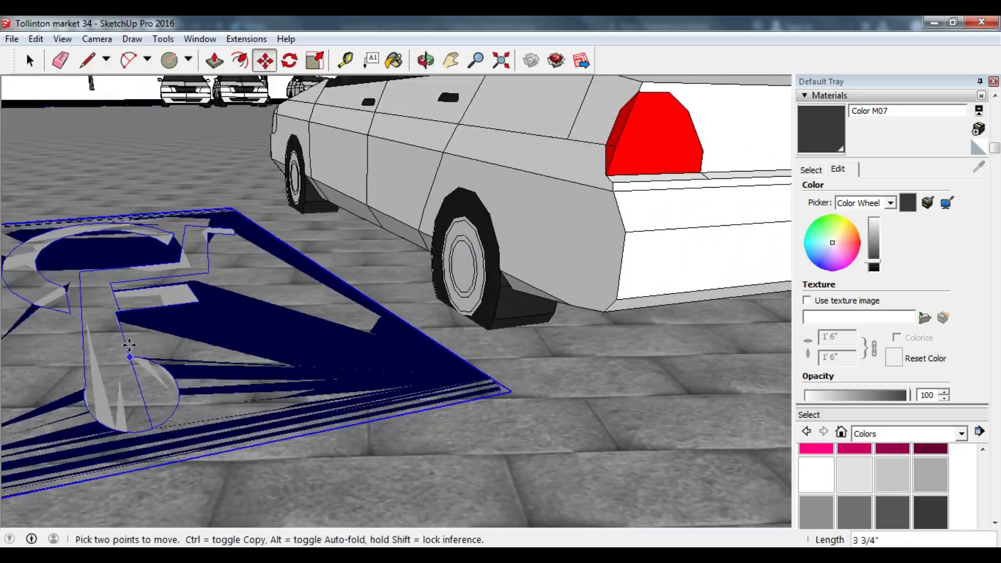
click(130, 339)
Step: Place copies of the tree at intervals along the new planting strip, behind the cars and disabled bays
scroll(186, 230, down, 6)
mouse_move(185, 195)
middle_down()
mouse_move(179, 224)
mouse_move(174, 203)
middle_up()
scroll(175, 188, down, 10)
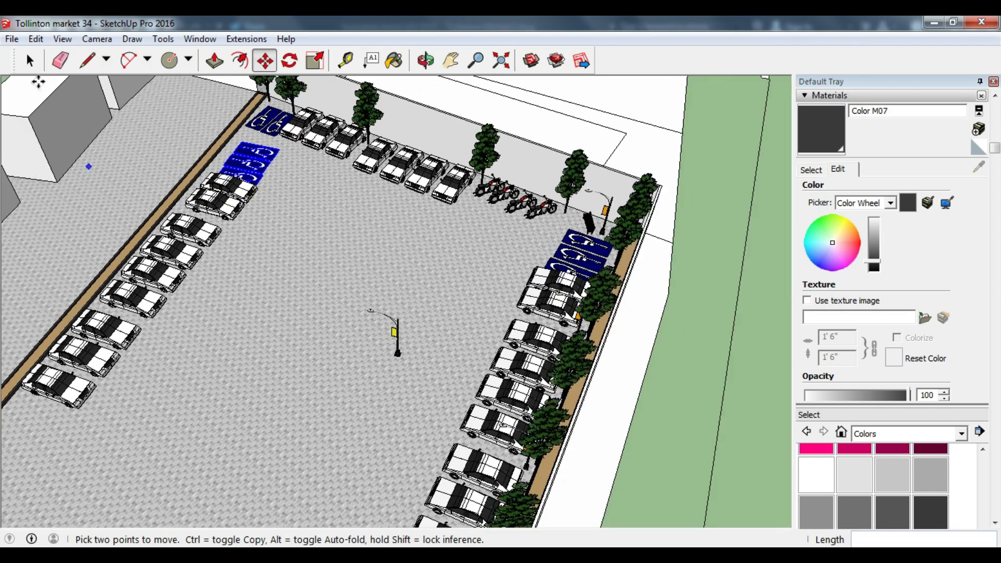
click(31, 62)
scroll(311, 217, down, 2)
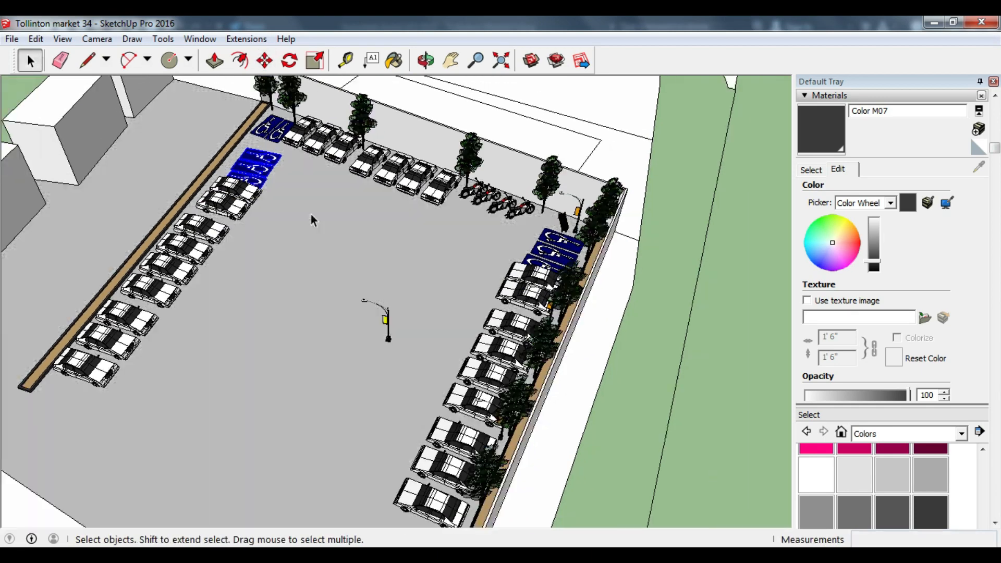
scroll(472, 443, up, 1)
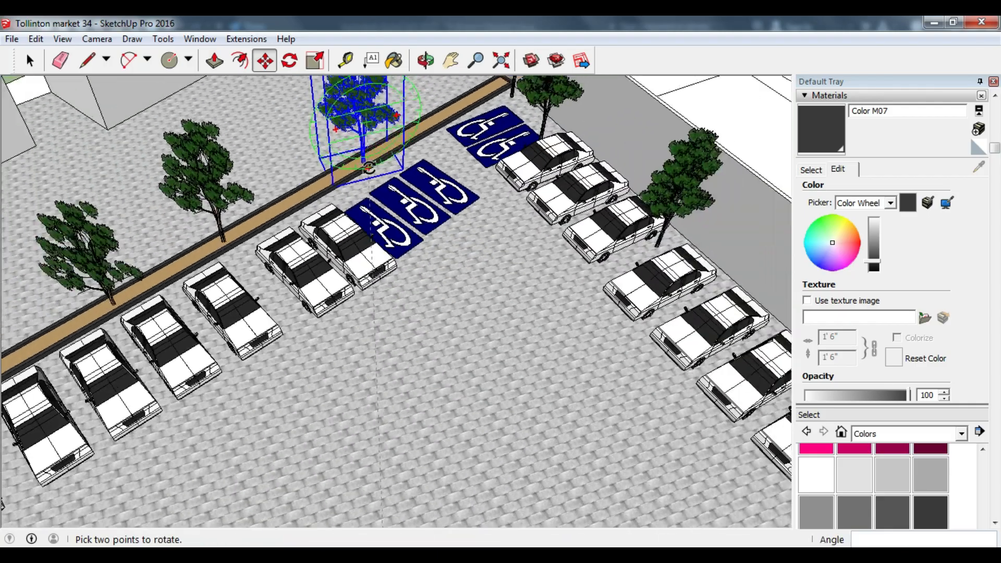
scroll(365, 260, down, 3)
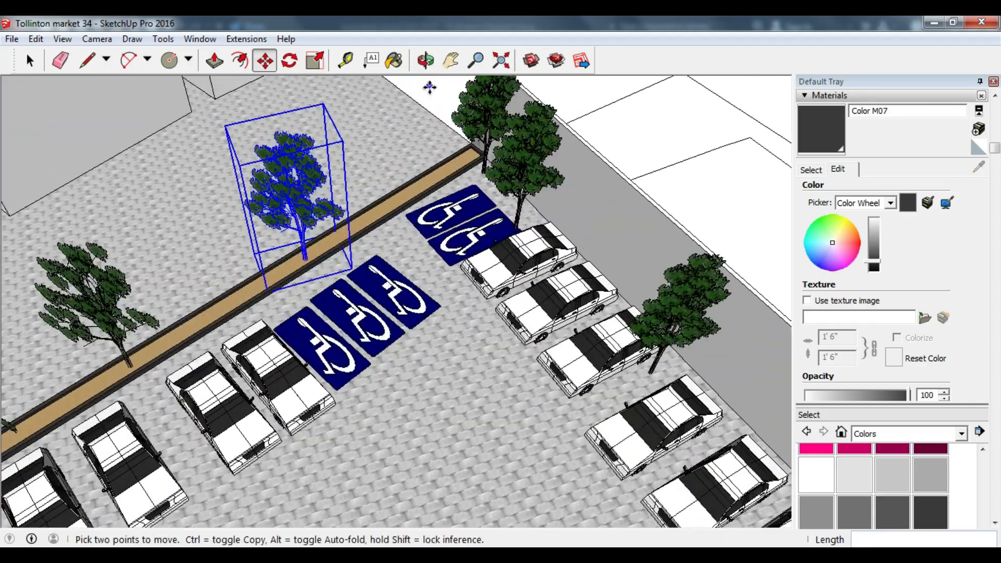
scroll(430, 87, up, 2)
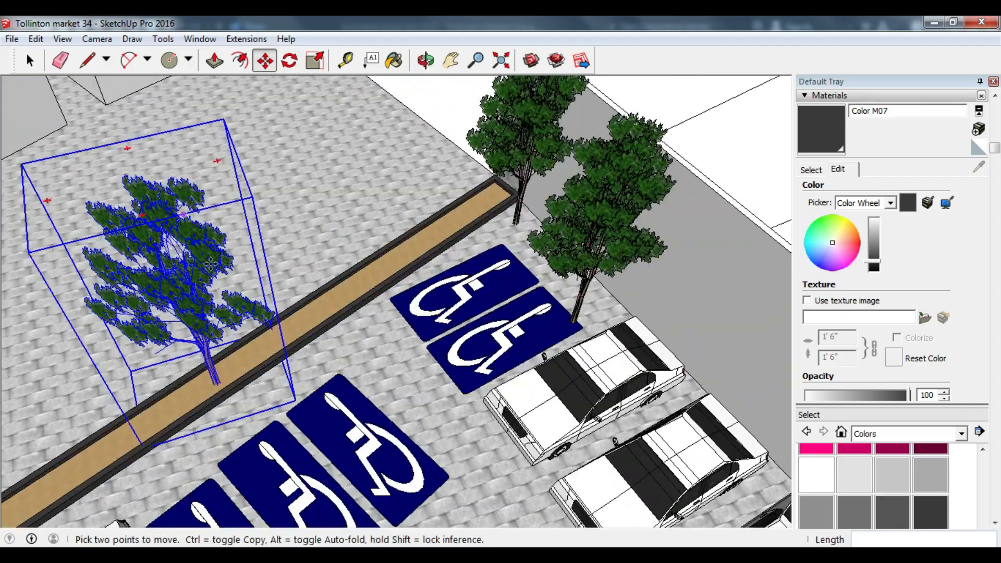
scroll(380, 288, up, 2)
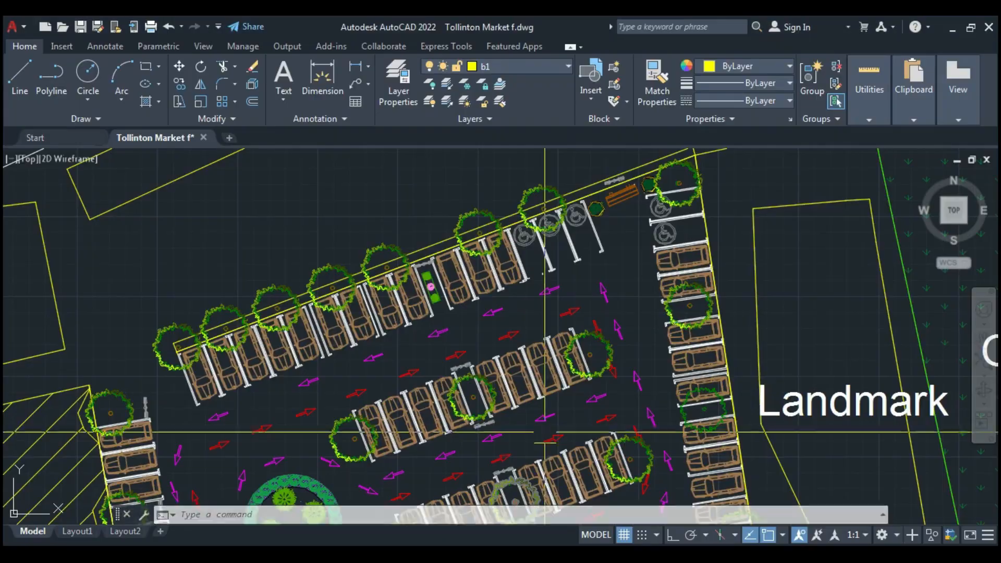
Step: Check the parking rows and tree layout in the AutoCAD site plan, and return to the SketchUp model
scroll(365, 313, down, 3)
scroll(292, 355, up, 5)
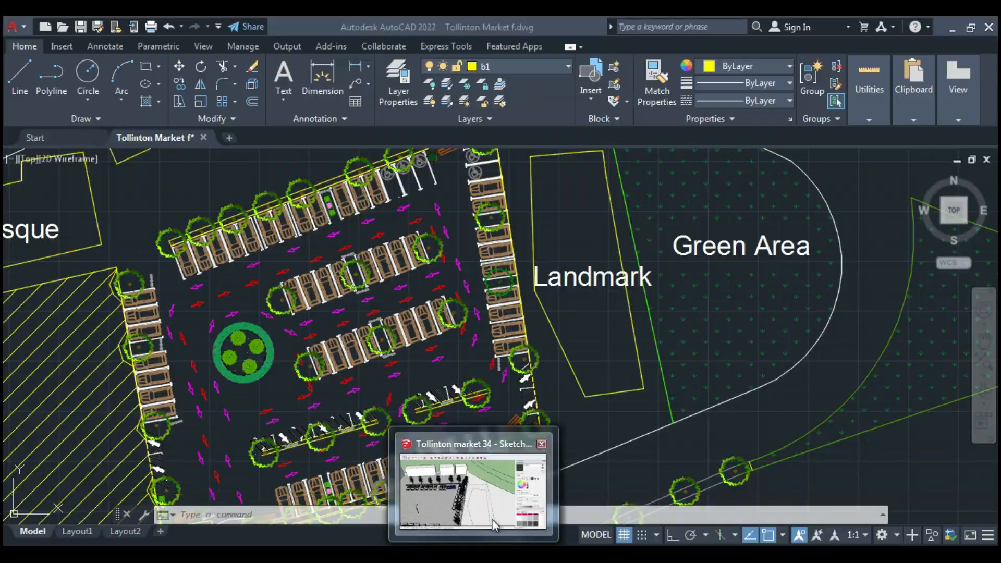
click(469, 472)
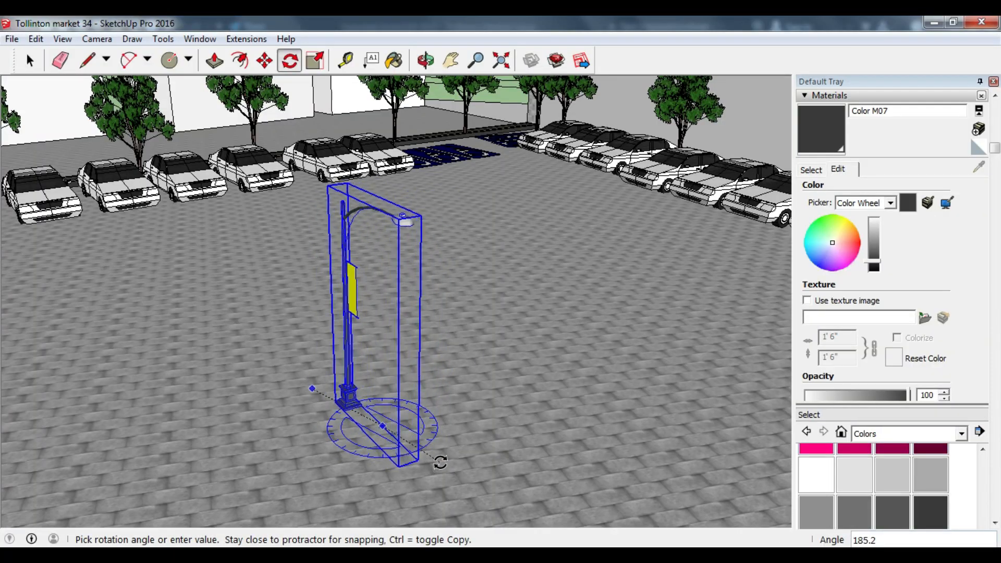
Step: Rotate the street lamp about 185° and place it in the gap between the cars beside the new planting strip
click(441, 463)
scroll(310, 368, down, 2)
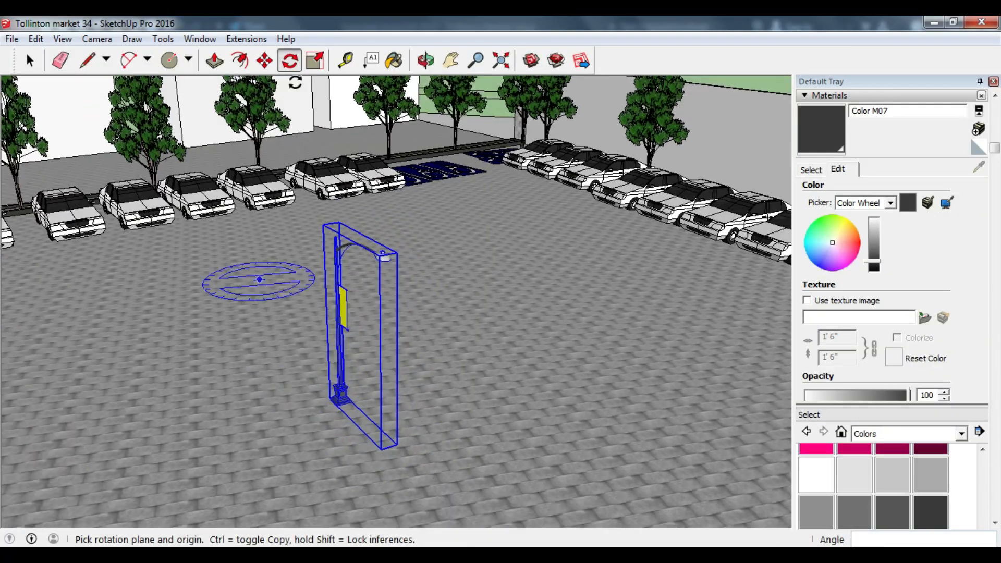
click(450, 61)
drag(448, 219, 339, 271)
middle_drag(339, 272, 313, 333)
scroll(329, 135, down, 1)
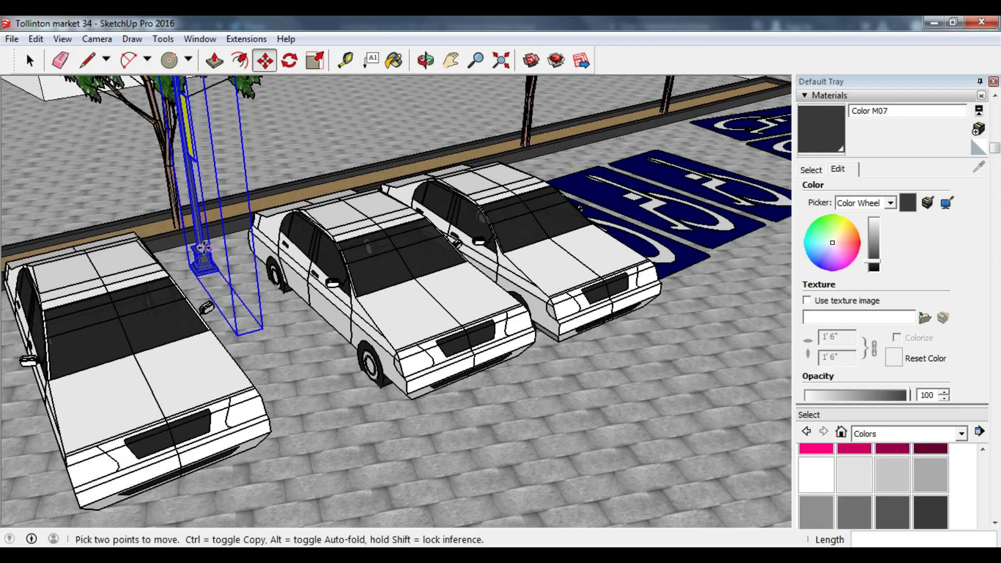
Step: Copy the street lamp along the planting strip to the spot beside the disabled bays
click(204, 248)
key(ctrl)
scroll(204, 248, down, 3)
scroll(470, 195, up, 5)
scroll(472, 194, down, 2)
click(472, 194)
scroll(473, 194, down, 5)
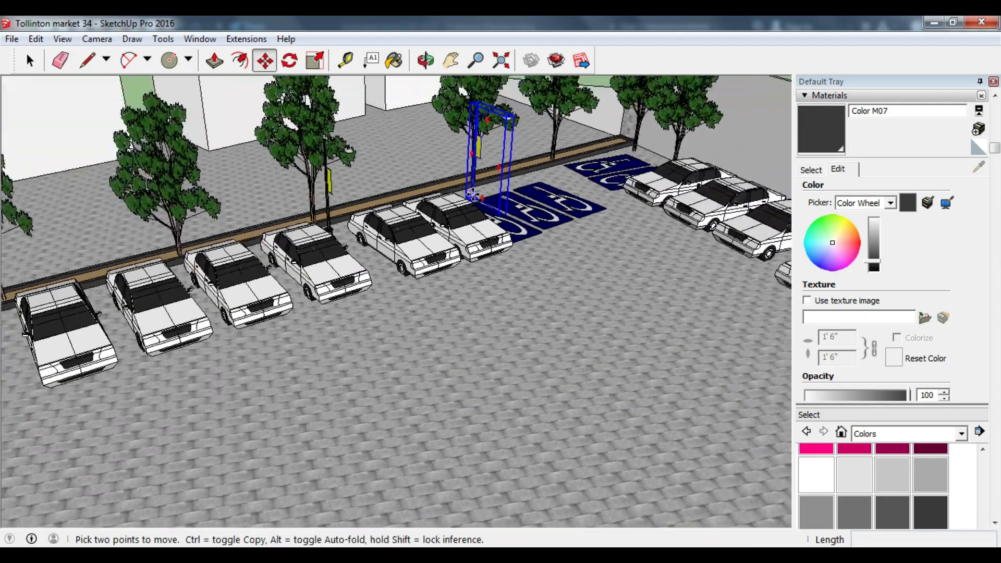
Step: Copy the street lamp farther along the car row and position one at the strip's outer end beside the last car
click(473, 194)
key(ctrl)
scroll(472, 194, down, 2)
scroll(93, 307, up, 5)
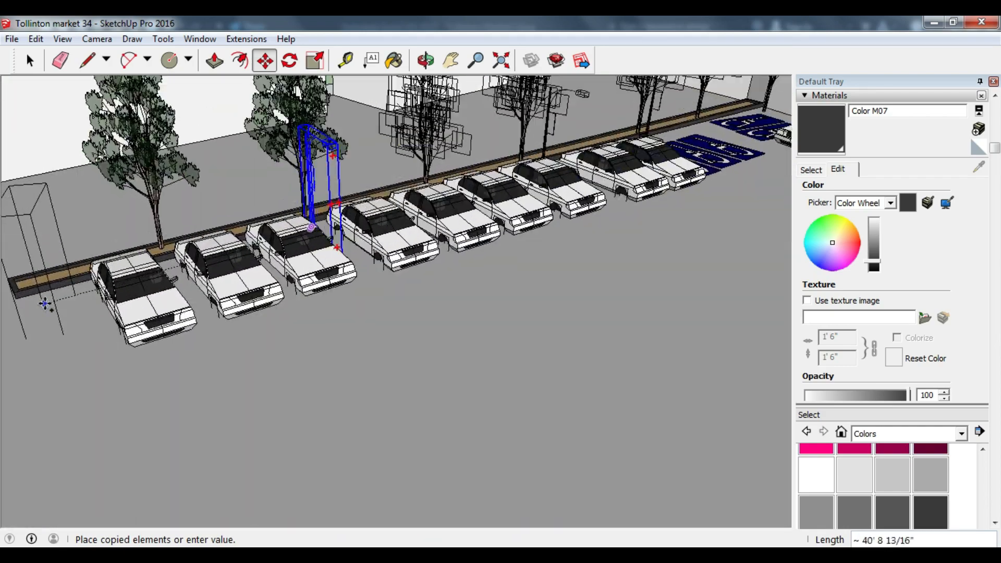
scroll(44, 304, up, 3)
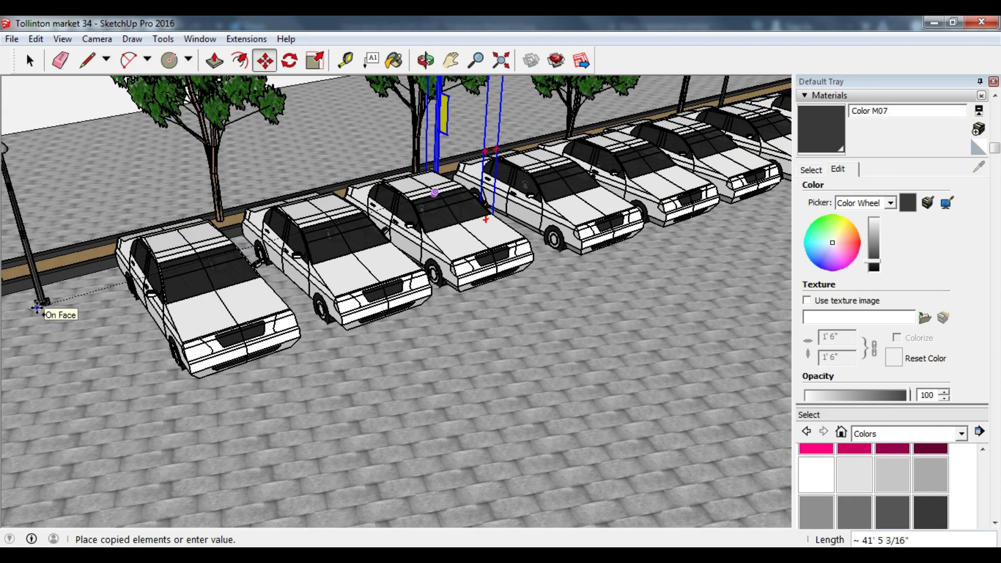
click(36, 301)
scroll(36, 301, up, 3)
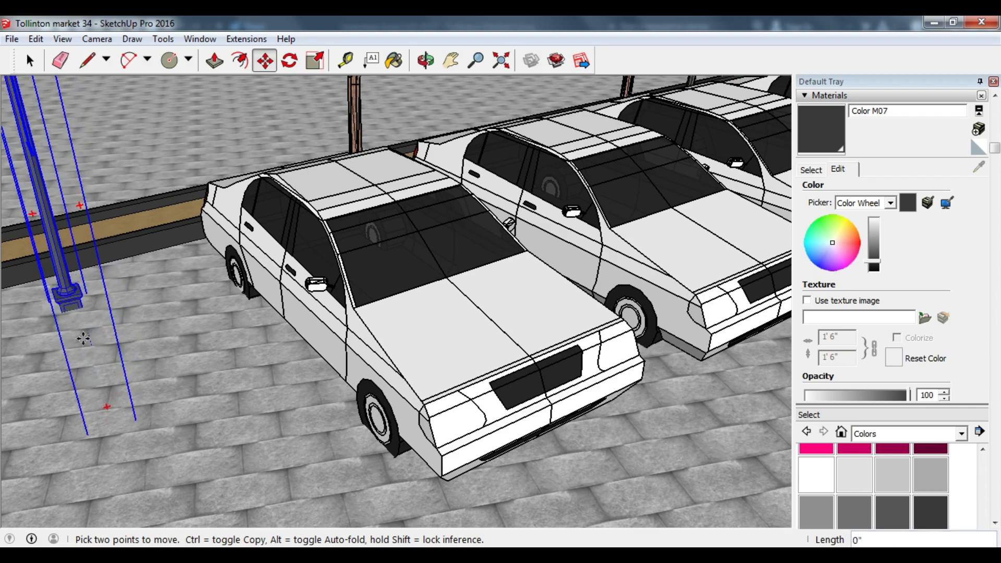
click(82, 315)
Step: Switch to the AutoCAD plan and start an aligned dimension to check the driveway beside the middle parking rows
scroll(82, 315, down, 5)
click(30, 61)
scroll(151, 94, down, 4)
mouse_move(224, 162)
middle_down()
mouse_move(343, 207)
mouse_move(420, 402)
middle_up()
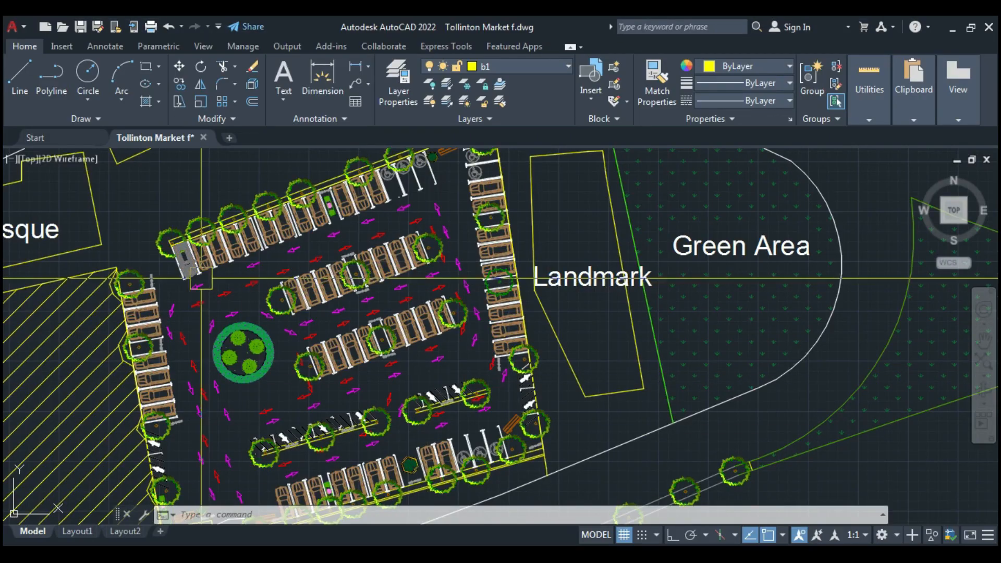
middle_drag(200, 278, 69, 258)
scroll(152, 242, up, 2)
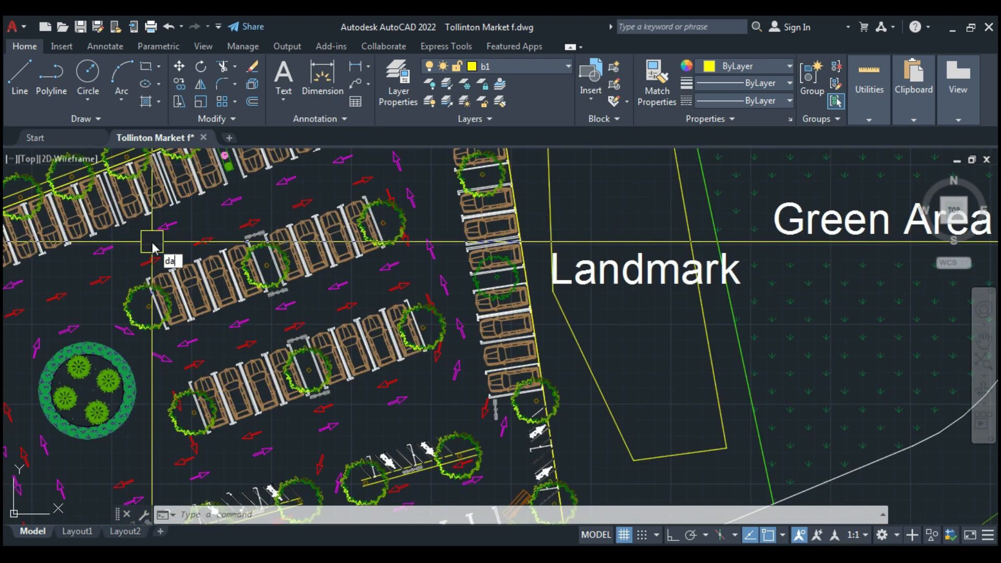
key(Return)
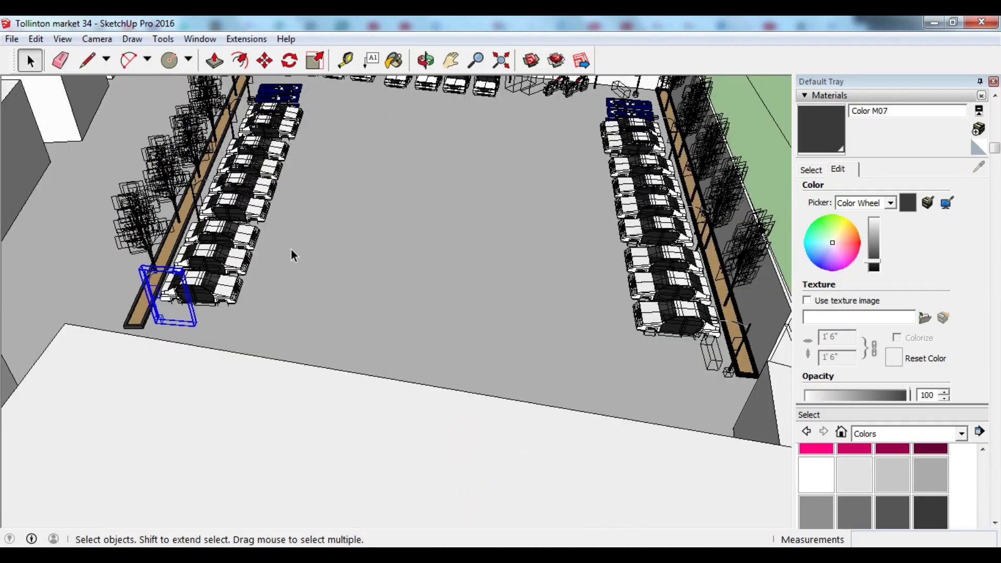
Step: Draw a reference line about 20 ft long from the front of a car in the new row into the driveway
mouse_move(347, 207)
middle_down()
mouse_move(264, 196)
mouse_move(241, 264)
middle_up()
scroll(553, 112, up, 2)
click(451, 61)
drag(450, 131, 331, 190)
click(88, 60)
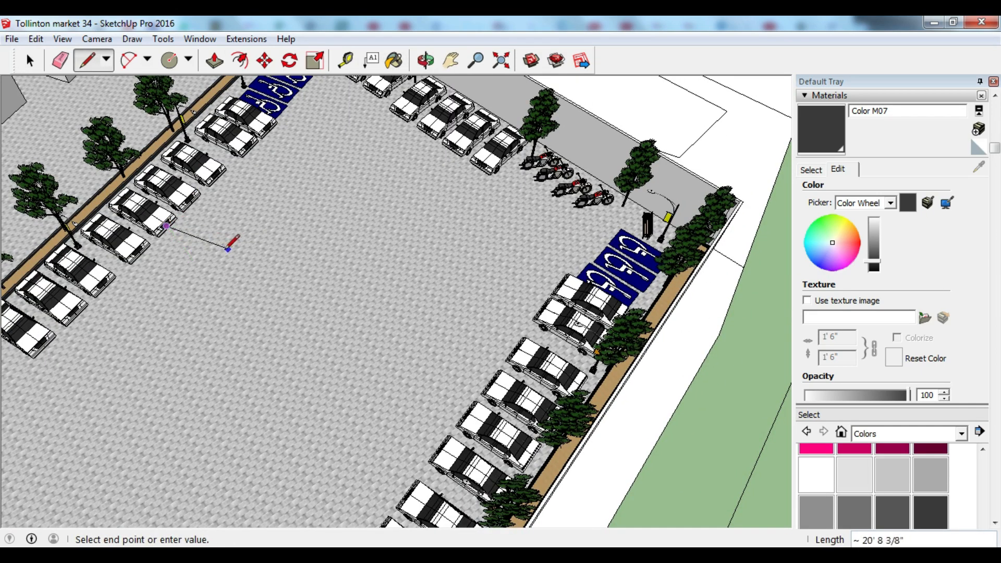
text(2)
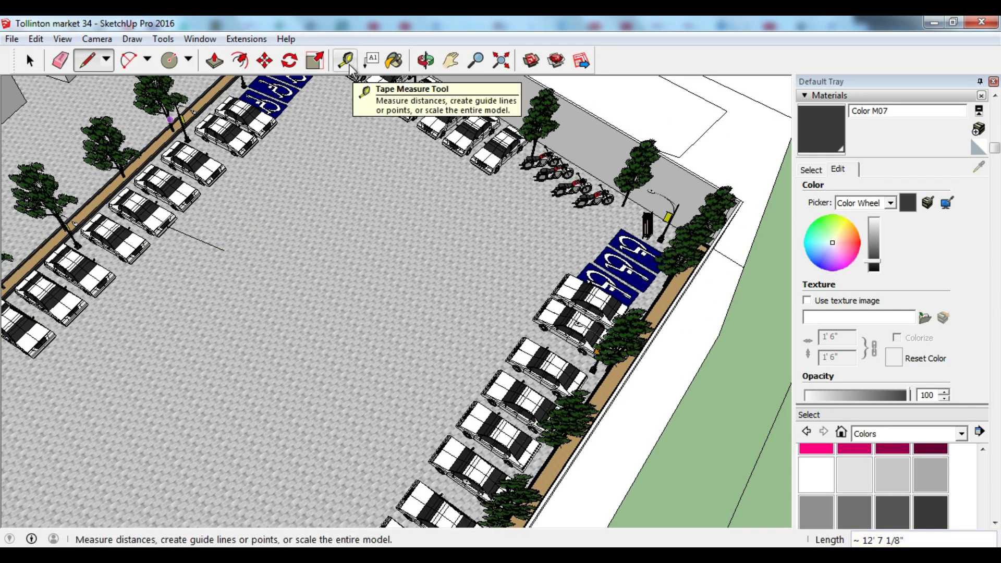
Step: Check the reference line with the Tape Measure and draw a second one from the car beside the disabled bays
click(346, 61)
click(167, 226)
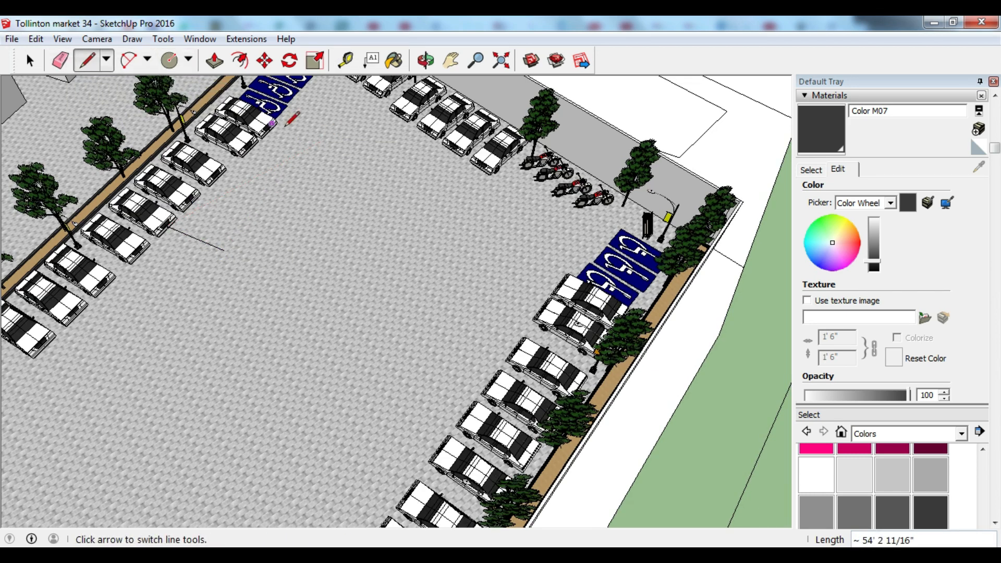
key(Escape)
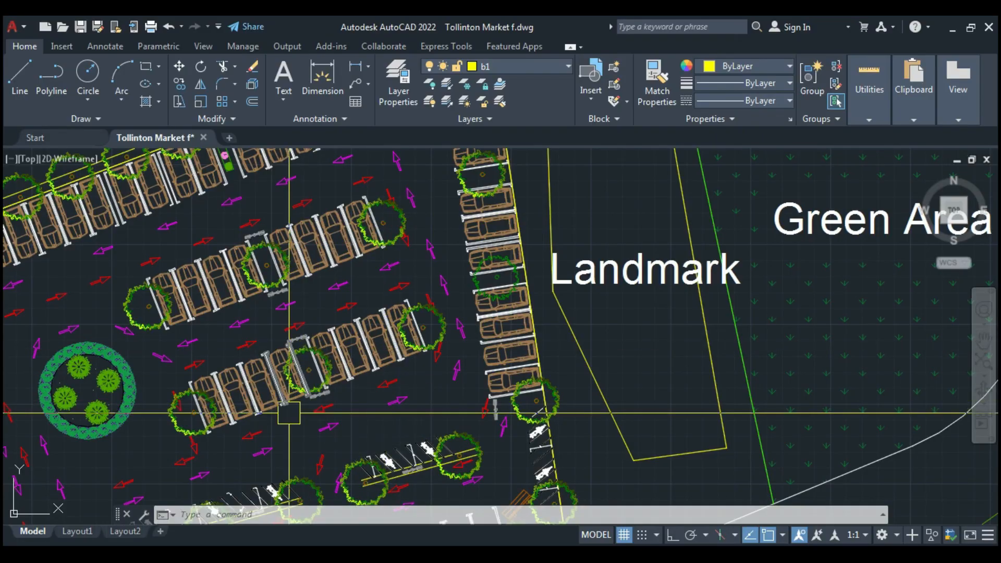
Step: Use an aligned dimension in the AutoCAD plan to measure from the tree at the end of the first middle car row
text(dal)
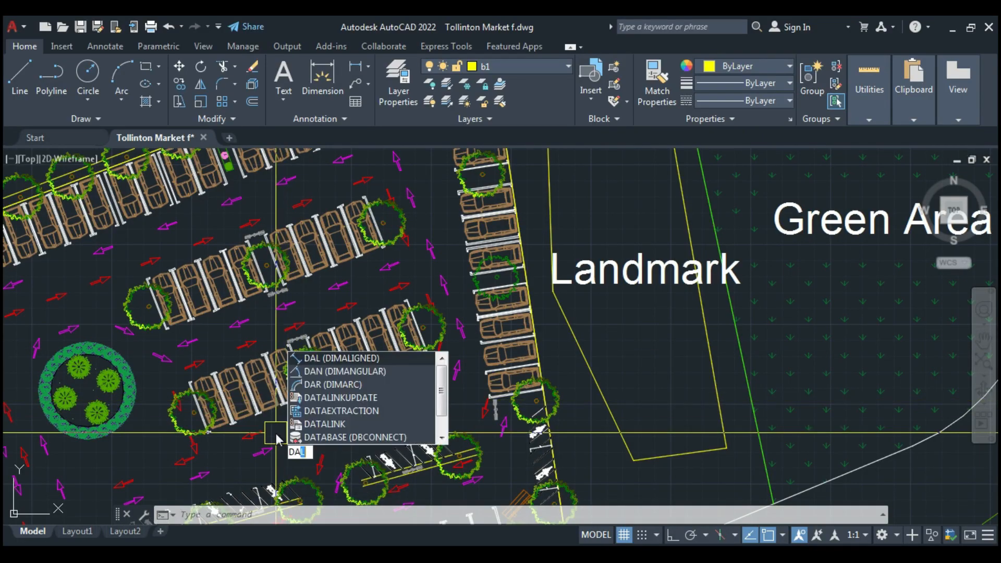
key(Return)
click(149, 306)
key(Escape)
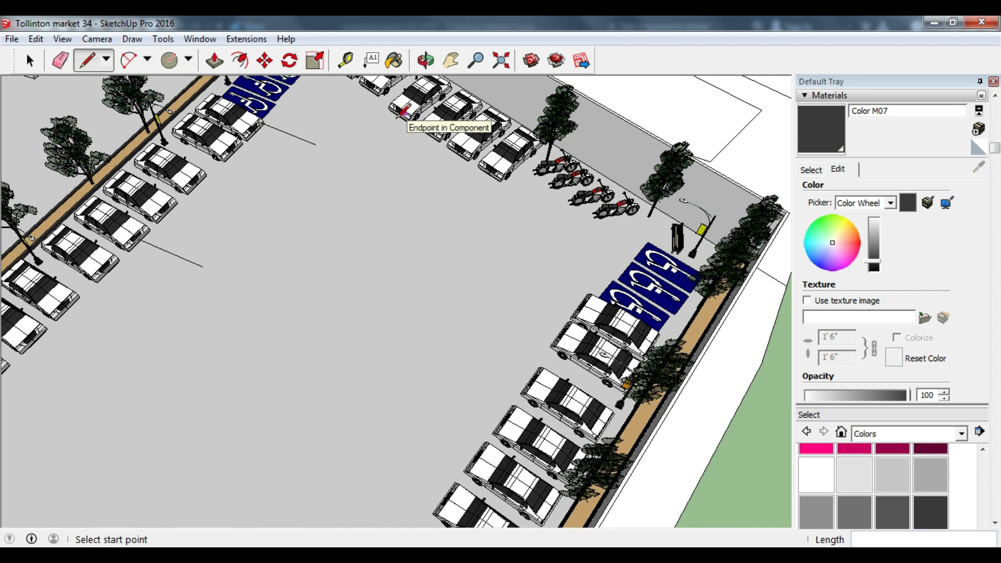
Step: Draw a 20 ft reference line from the adjoining car row, perpendicular to the previous line, and recheck the AutoCAD plan
click(405, 114)
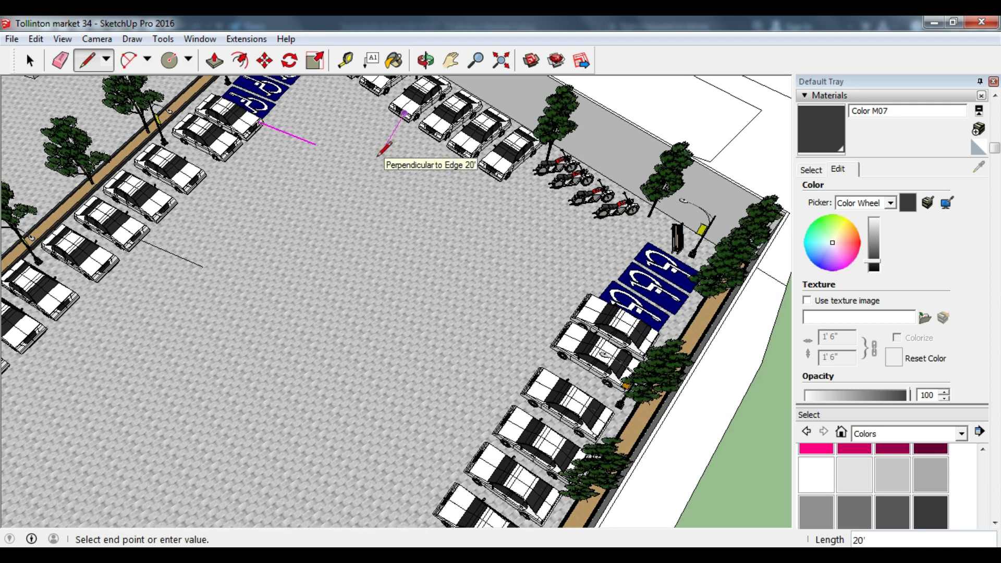
click(378, 156)
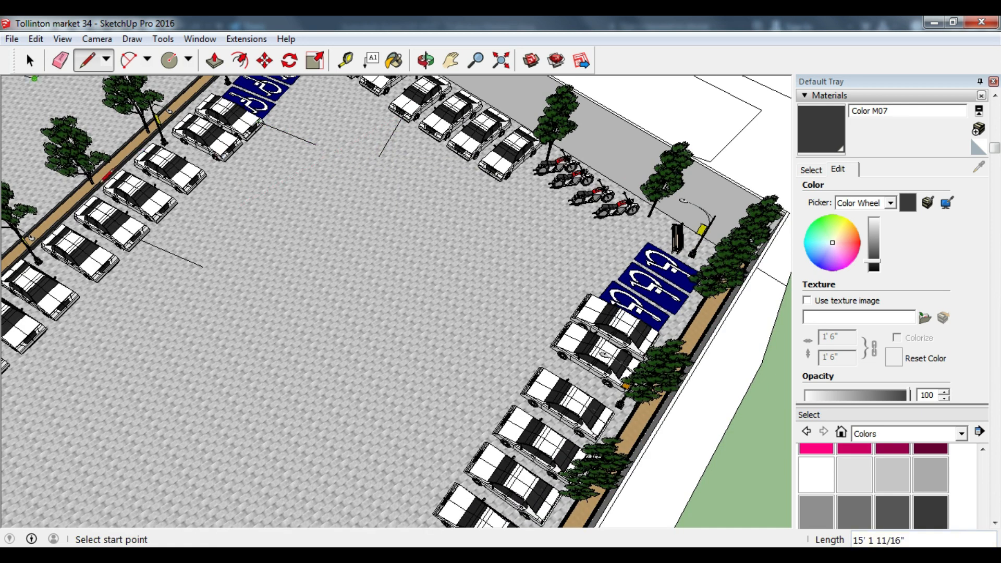
click(474, 555)
click(357, 555)
click(29, 60)
click(495, 368)
key(m)
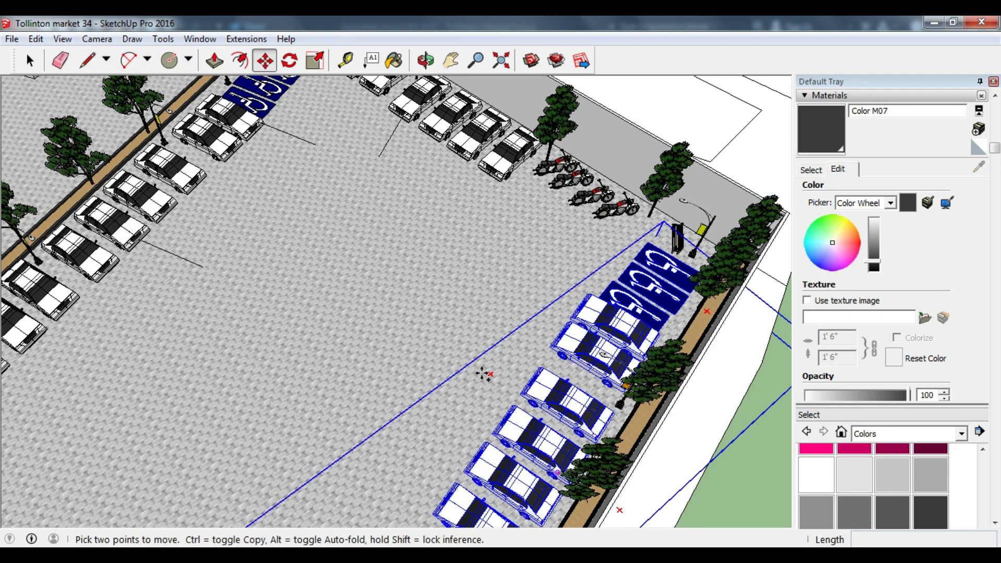
key(Escape)
key(Escape)
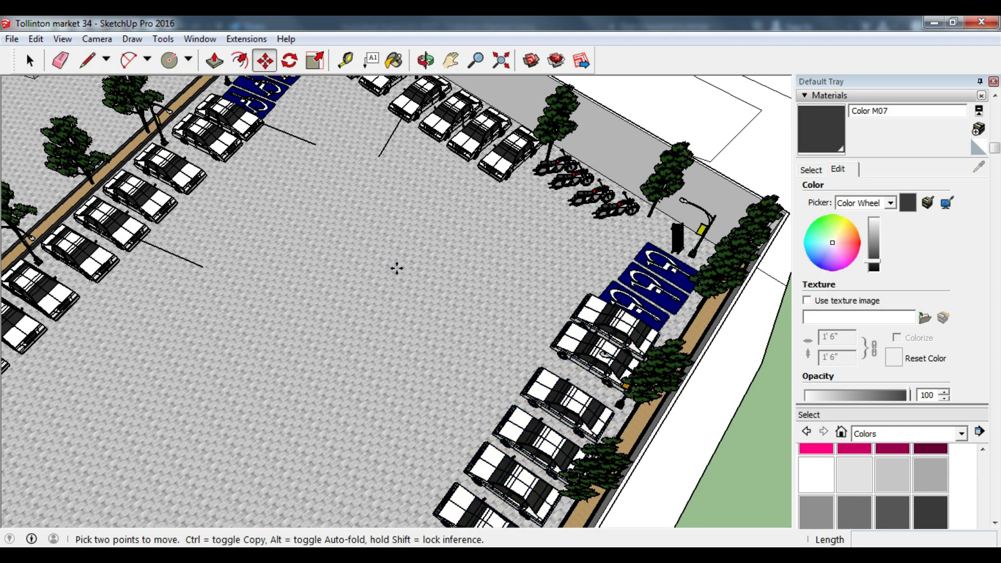
Step: Explode the group of the original car row along the boundary wall into its separate car groups and bays
click(29, 60)
scroll(224, 290, down, 5)
scroll(407, 417, up, 5)
right_click(416, 432)
click(449, 294)
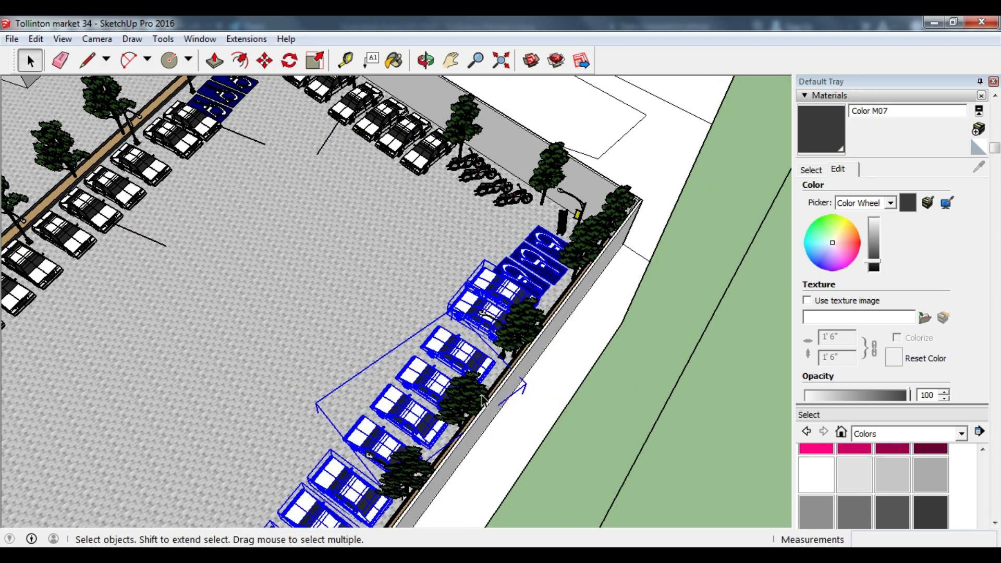
Step: Copy the group of four cars from the boundary row into the open middle of the lot near the reference lines
click(423, 394)
scroll(423, 393, up, 2)
key(ctrl)
click(384, 421)
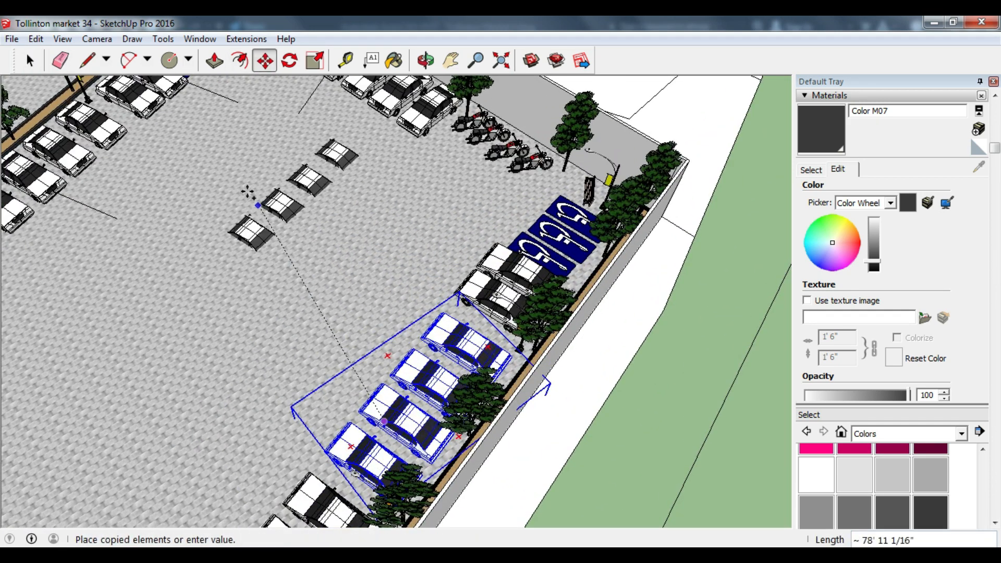
click(209, 167)
Step: Raise the copied group of four cars about 5 ft so that the cars rest on the paving
scroll(250, 119, up, 2)
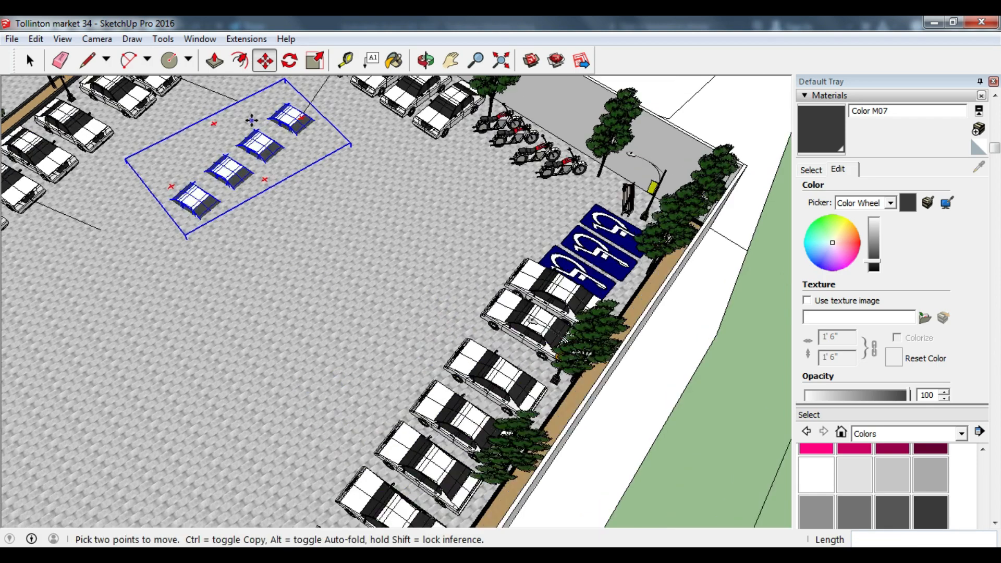
middle_drag(237, 201, 243, 134)
scroll(247, 219, up, 3)
click(217, 317)
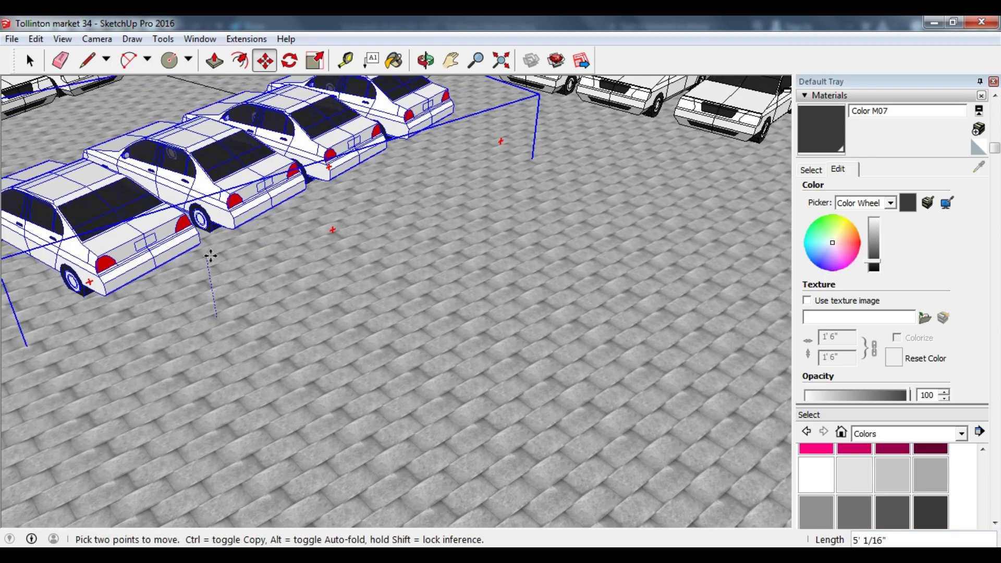
Step: Set the raised group of four cars down on the paving and rotate it about 4.3 degrees in plan
click(211, 253)
scroll(211, 253, down, 3)
scroll(178, 266, down, 4)
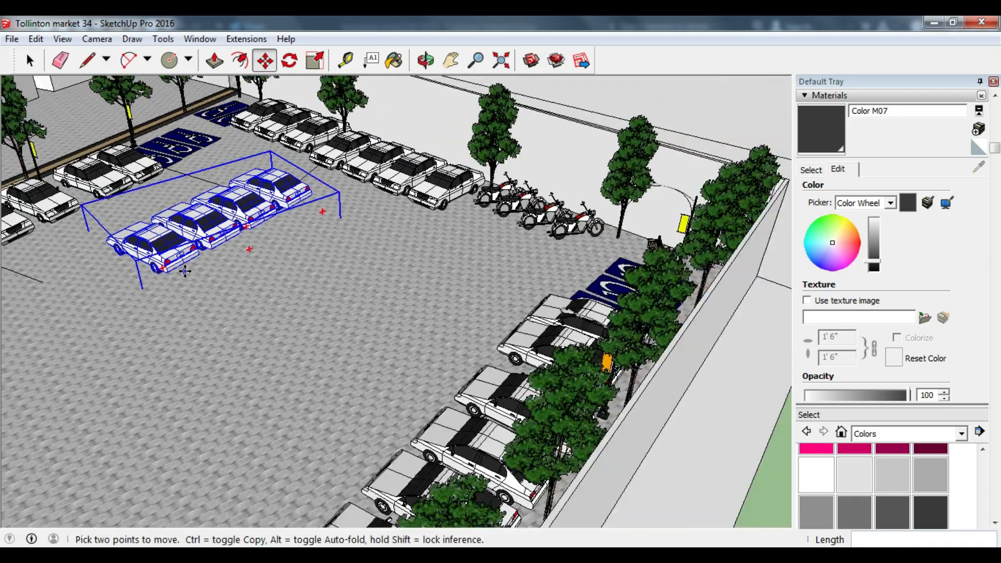
scroll(177, 266, up, 3)
middle_drag(177, 266, 245, 334)
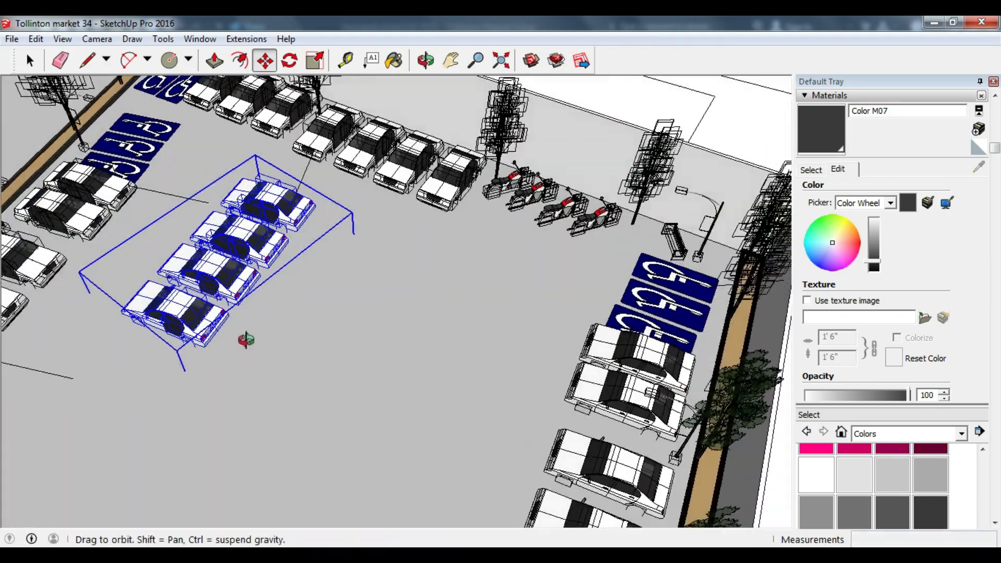
click(249, 212)
scroll(300, 139, up, 3)
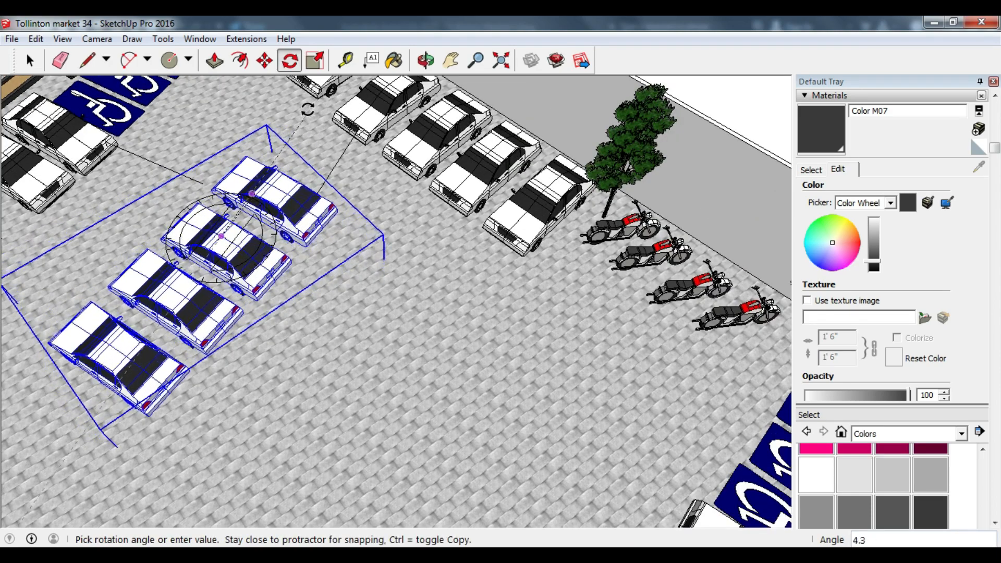
click(306, 108)
click(32, 58)
Step: Copy the rotated group of four cars about 49' 3 1/2" along its row, extending the line of cars across the open lot
scroll(224, 228, down, 4)
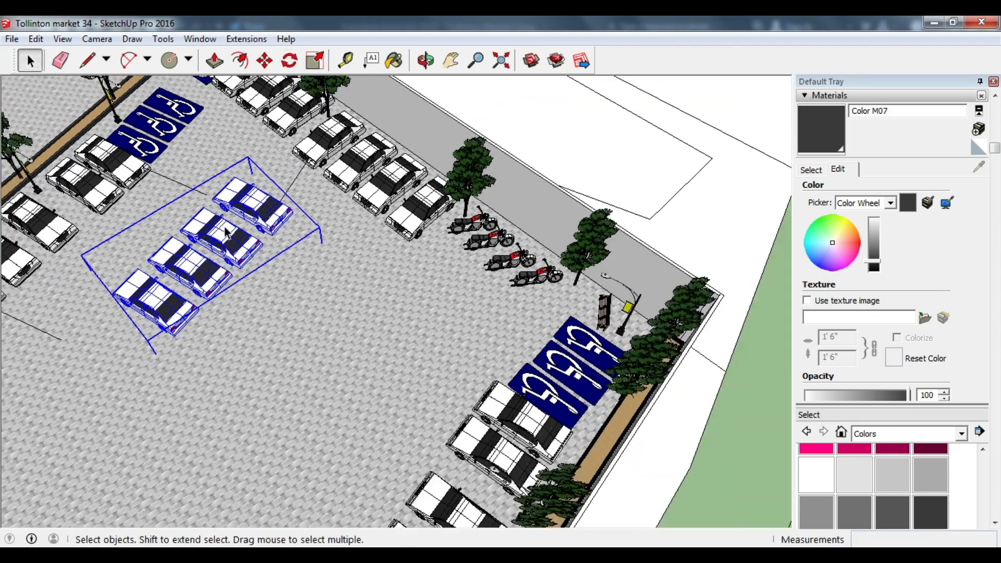
scroll(159, 219, up, 3)
key(m)
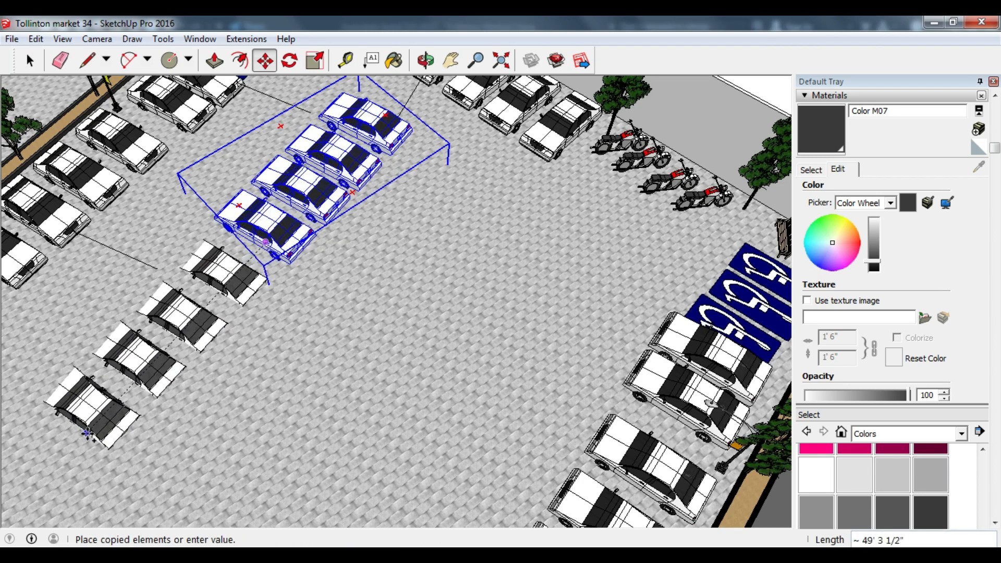
click(90, 432)
middle_drag(89, 432, 100, 409)
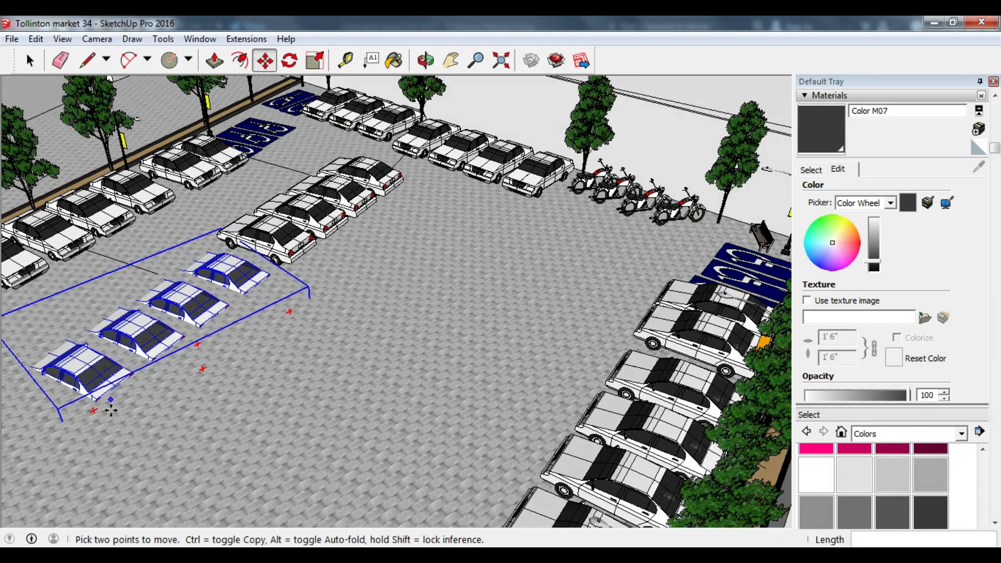